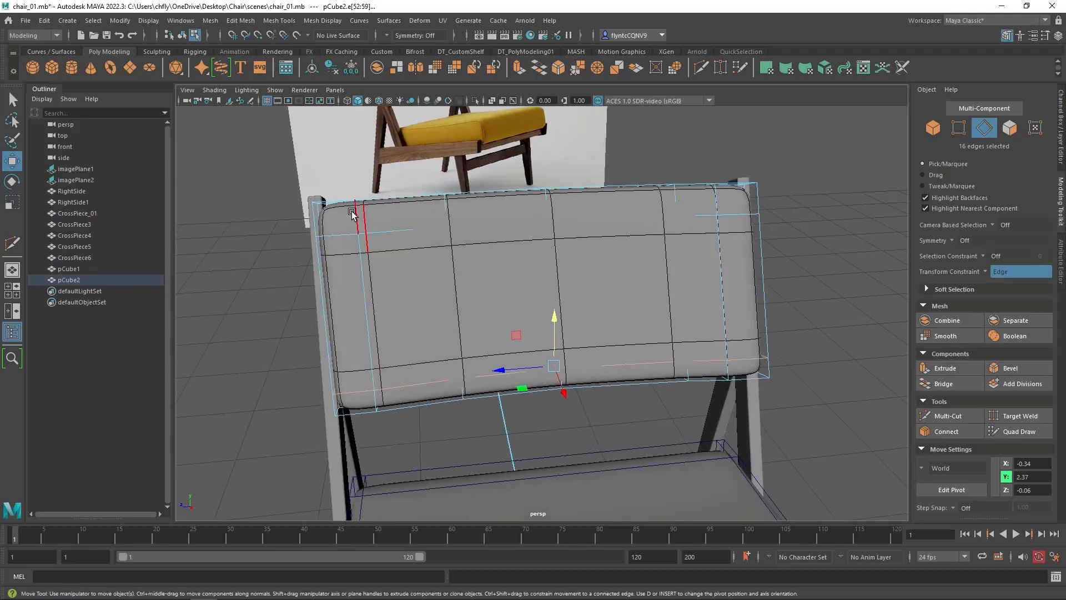
- Slide the vertical edge loop near one side of the backrest cushion inward to about Z 1.10
double_click(358, 218)
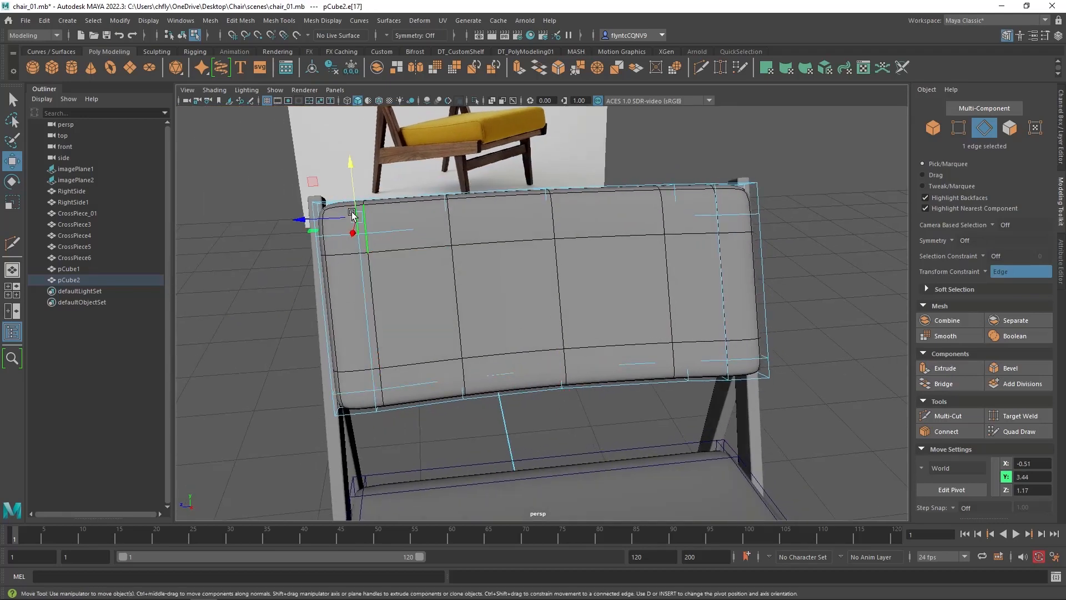
click(342, 300)
double_click(361, 268)
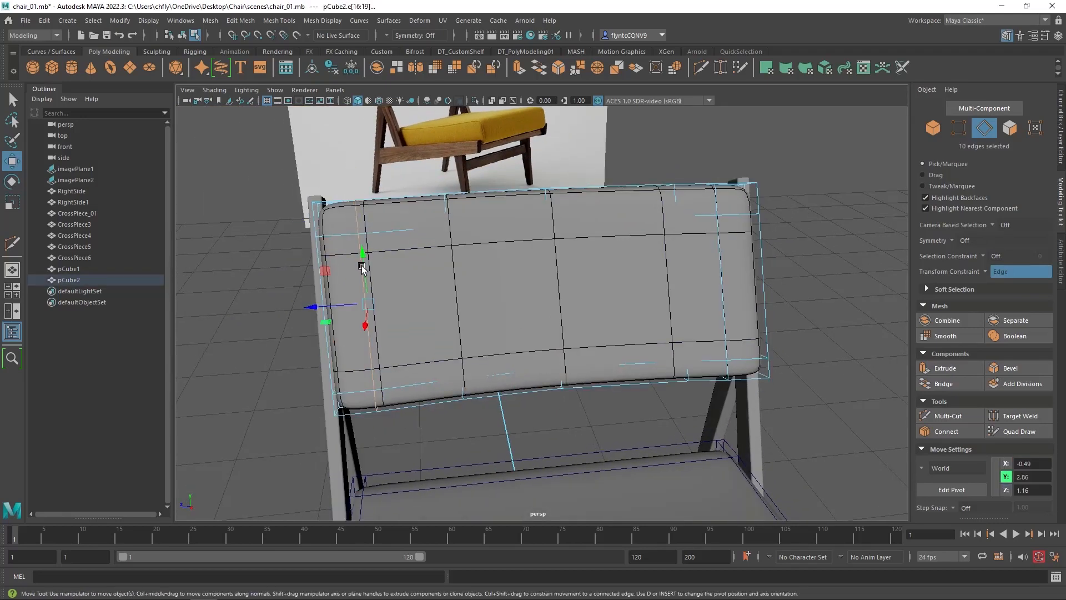
drag(333, 309, 348, 305)
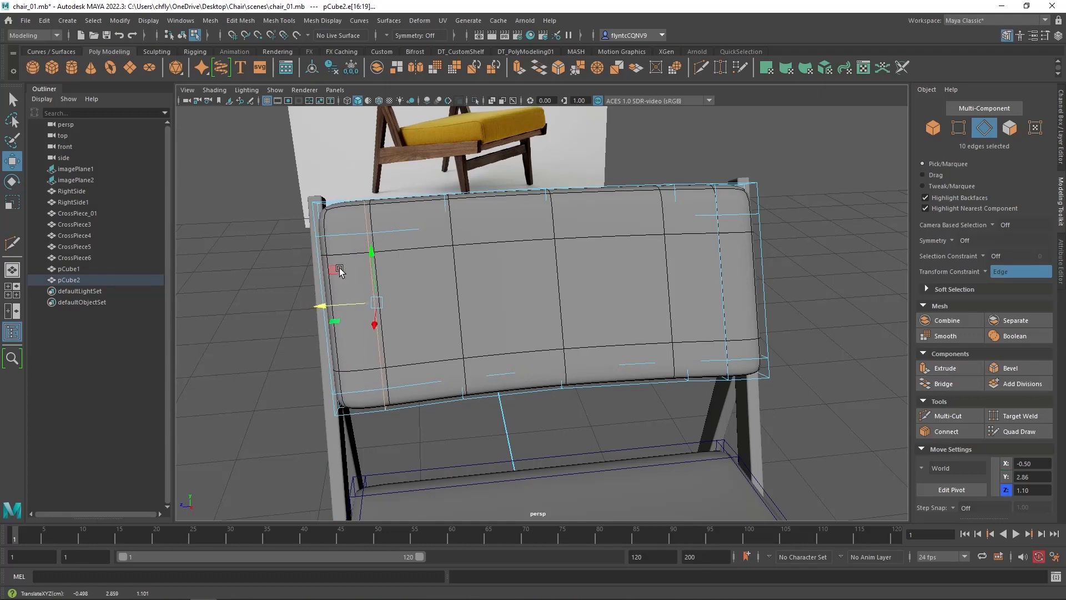
- Slide the backrest cushion's remaining border edge loops inward: upper to about Y 3.21, lower to Y 2.41, opposite side to Z -1.21
double_click(357, 216)
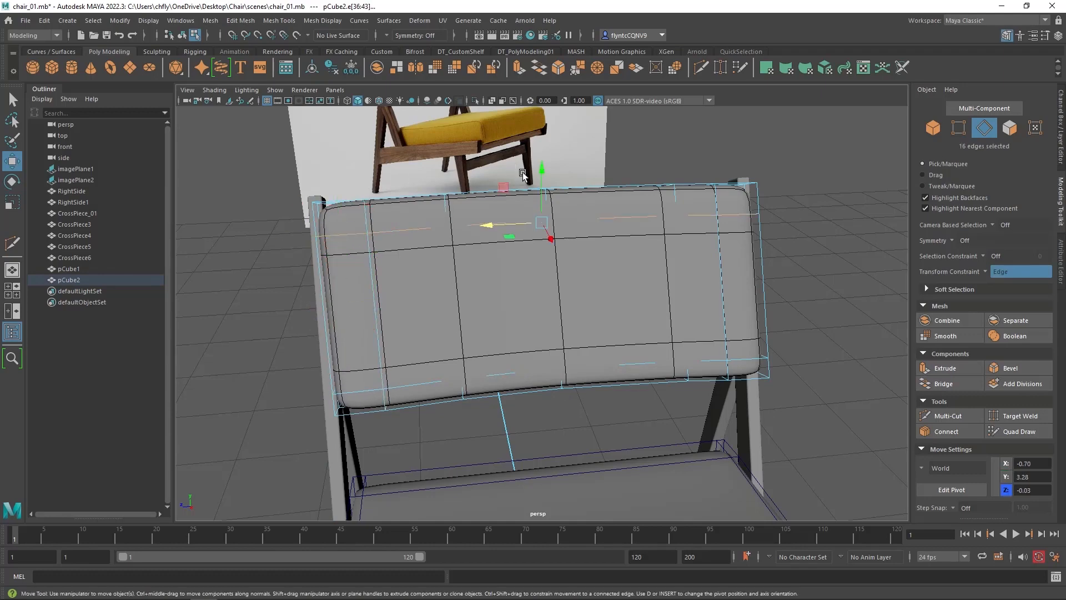
alt+drag(357, 216, 381, 266)
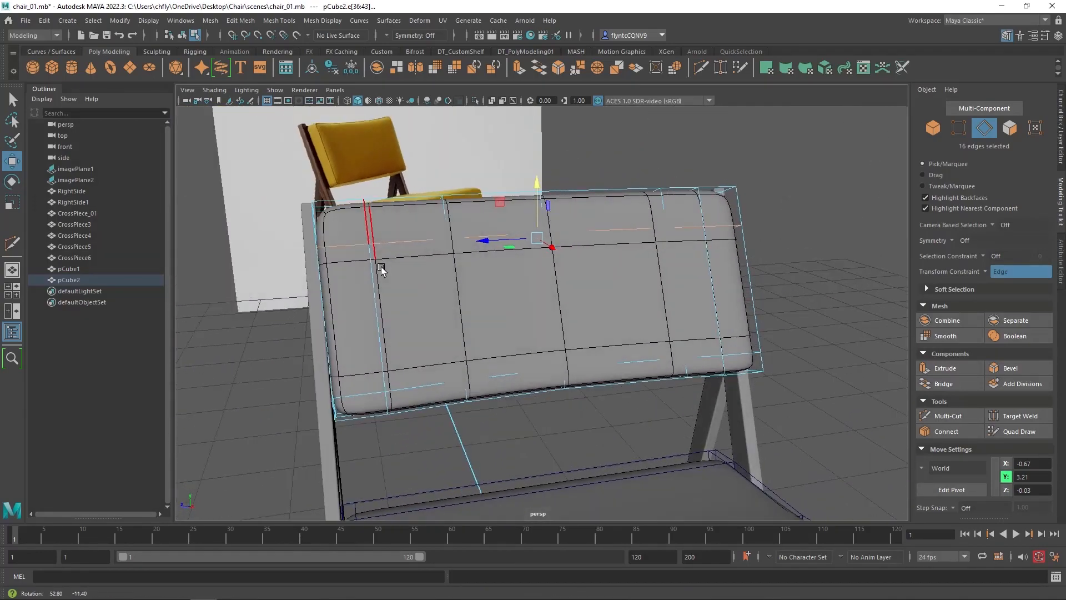
double_click(415, 381)
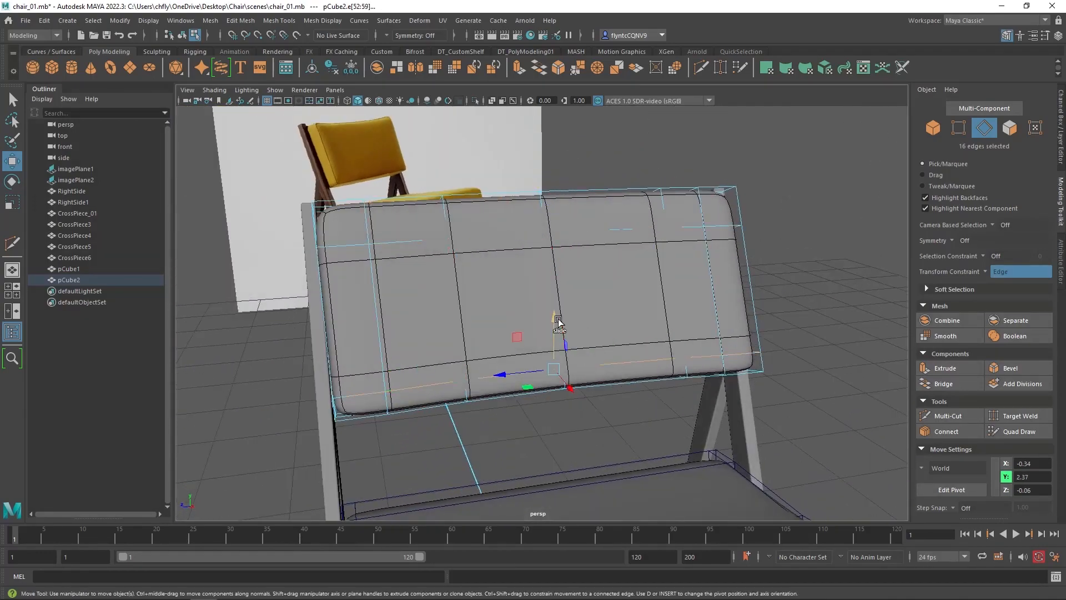
drag(554, 316, 554, 309)
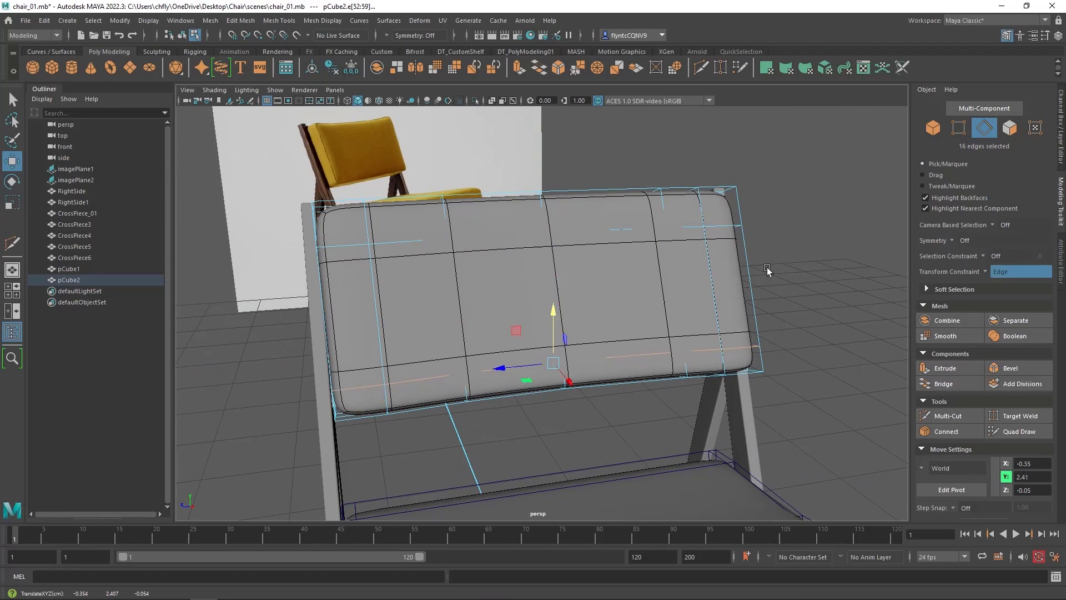
double_click(714, 281)
alt+drag(734, 298, 693, 296)
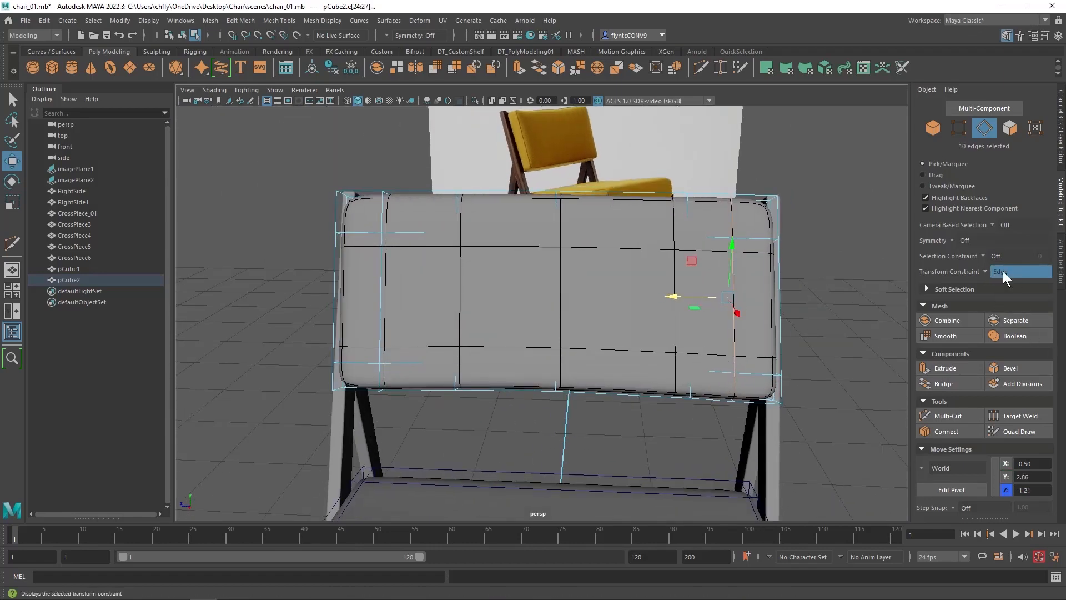
- Switch the seat cushion pCube1 back to object mode and turn off its smooth preview
alt+drag(544, 386, 662, 427)
alt+drag(585, 324, 652, 148)
click(668, 251)
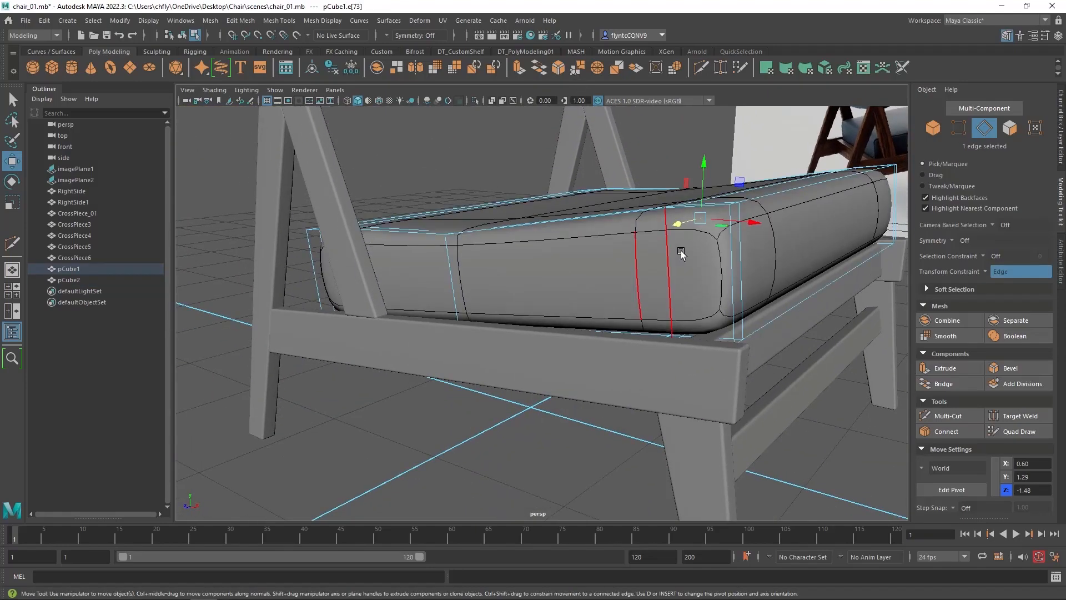
alt+drag(680, 251, 678, 366)
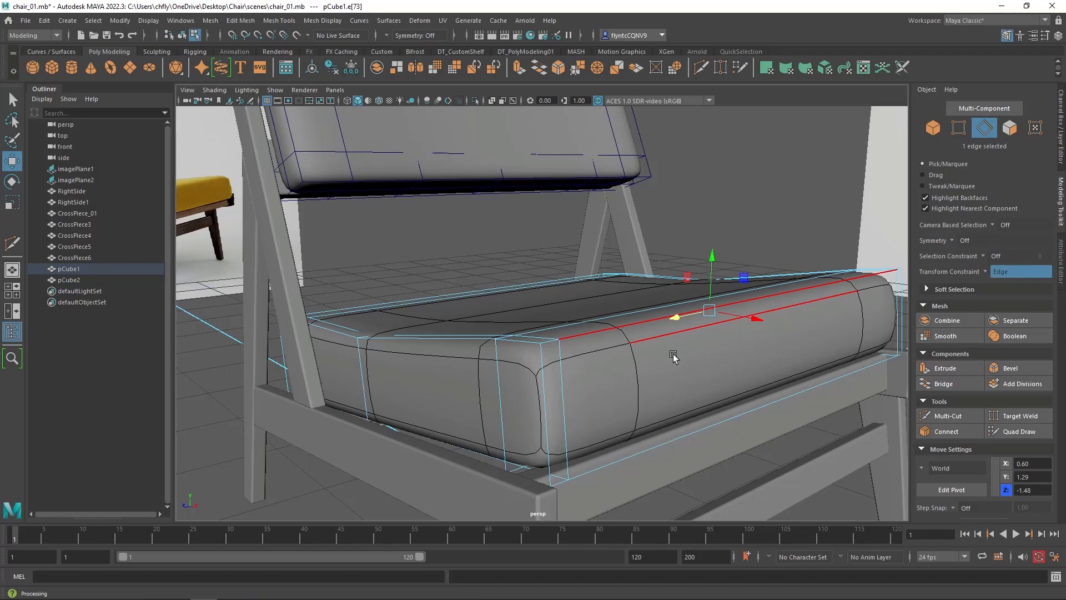
right_drag(673, 355, 721, 268)
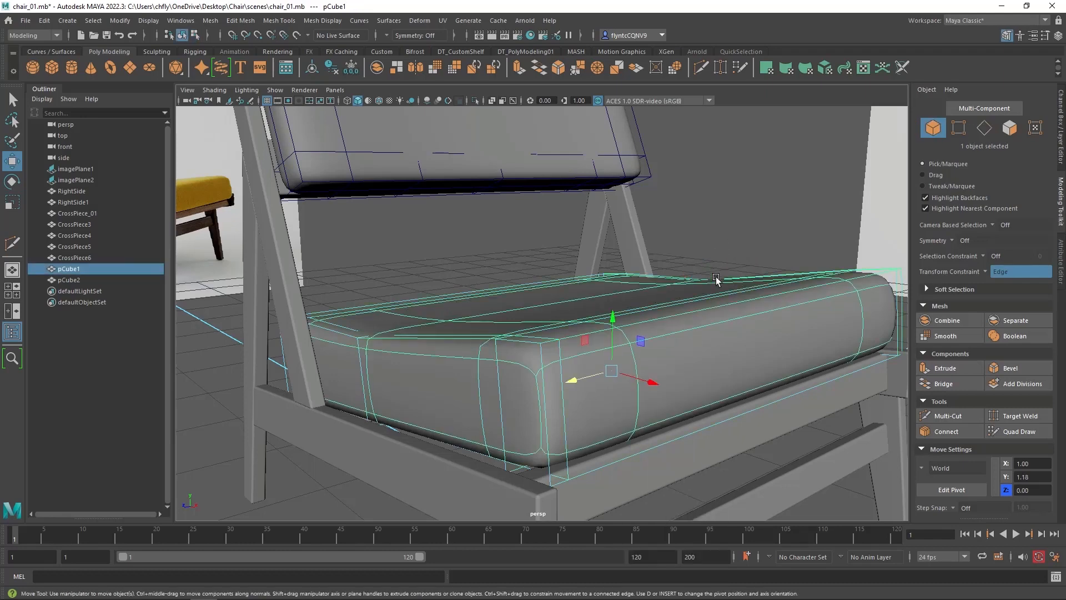
key(1)
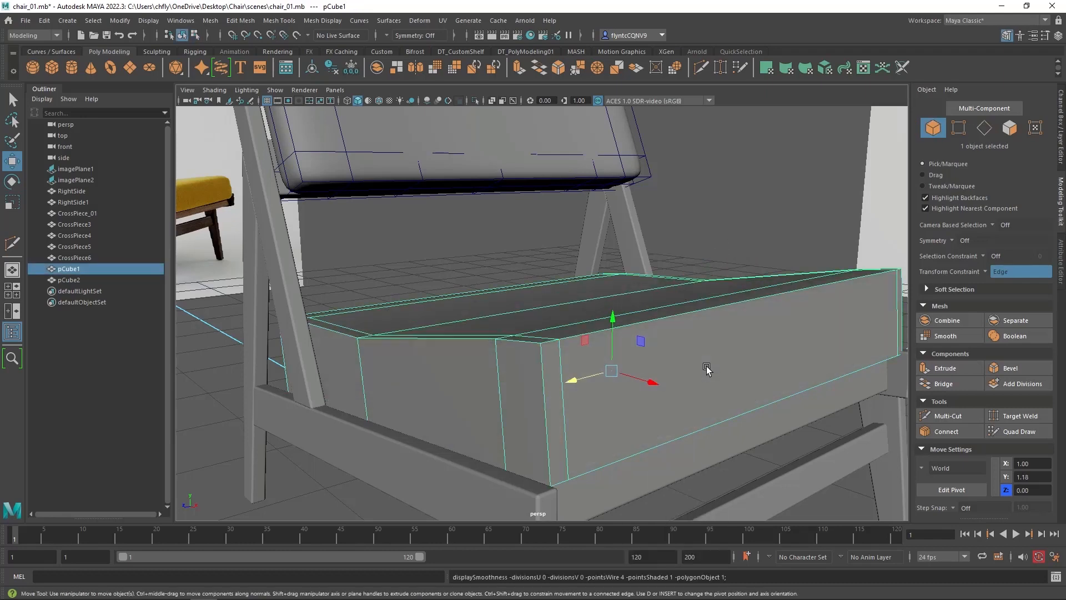
- Apply Smooth to the seat cushion mesh with 2 divisions
alt+drag(673, 370, 709, 370)
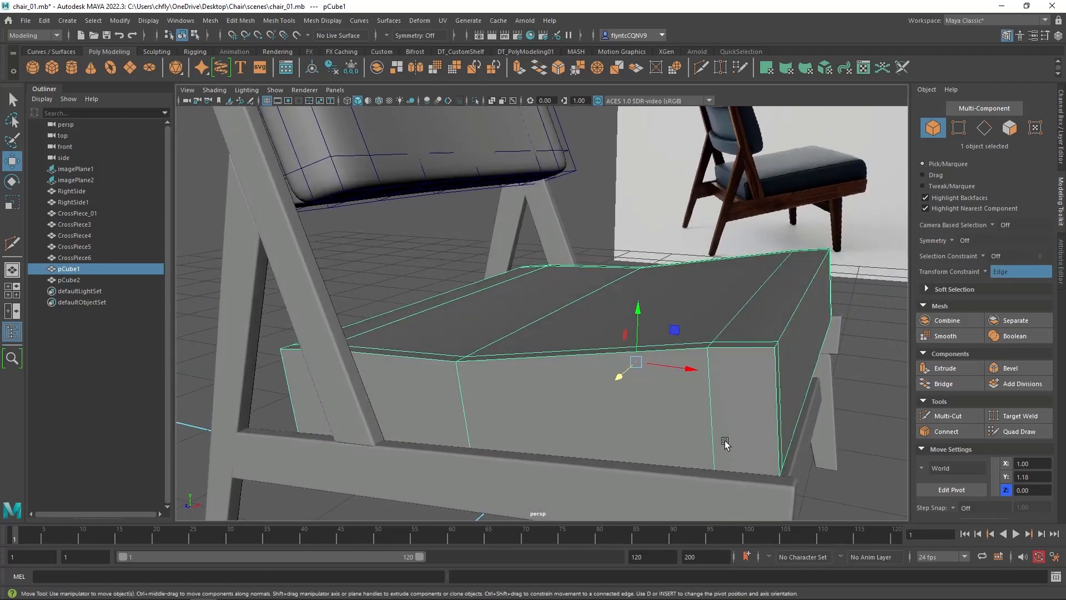
mouse_move(732, 388)
alt+mouse_down()
mouse_move(713, 386)
mouse_move(723, 379)
alt+mouse_up()
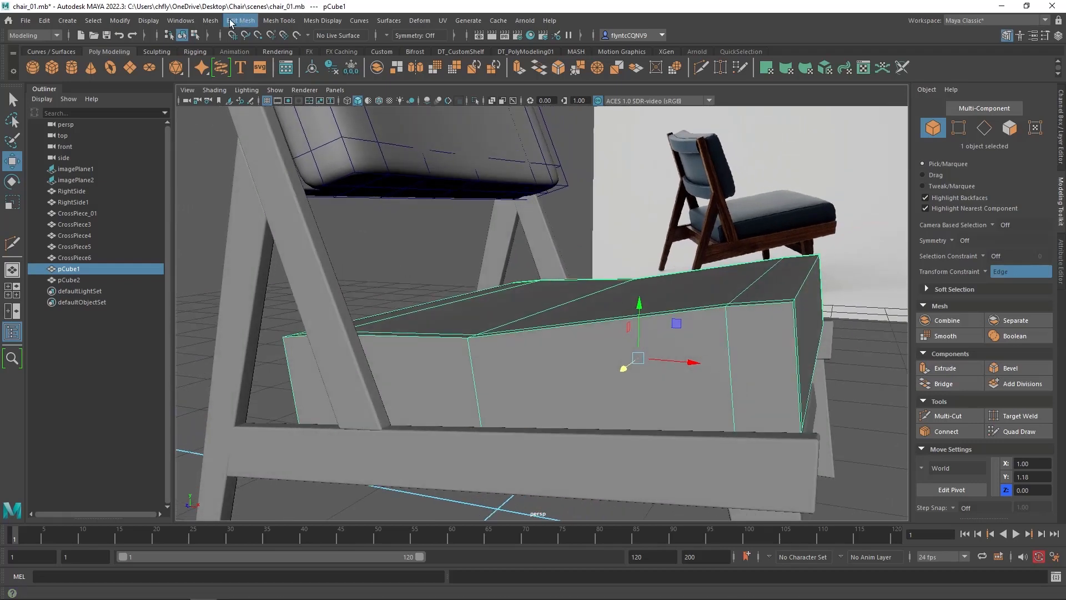
click(209, 21)
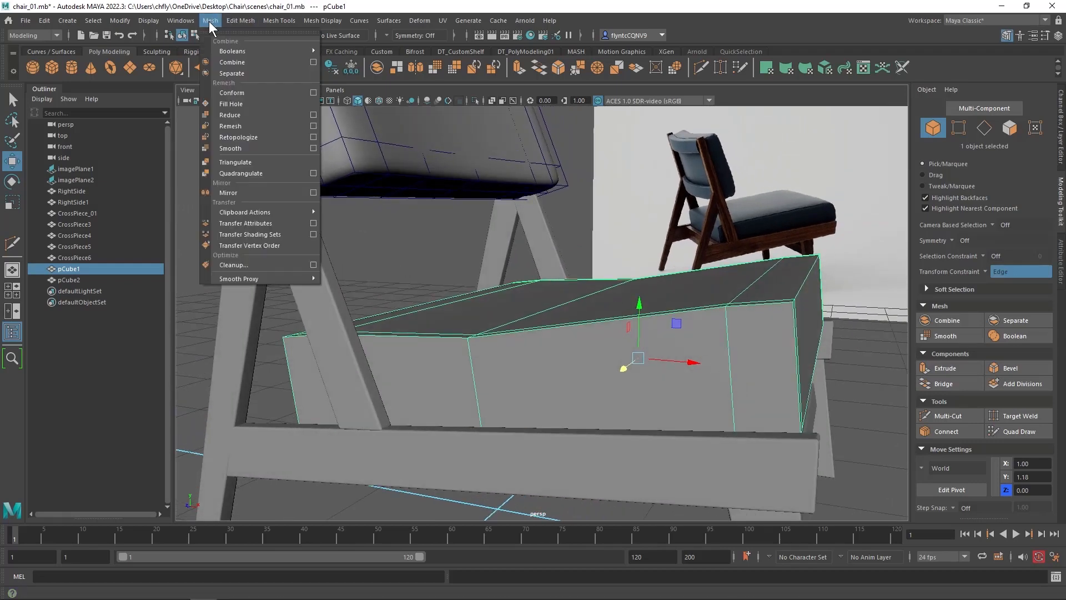
click(262, 149)
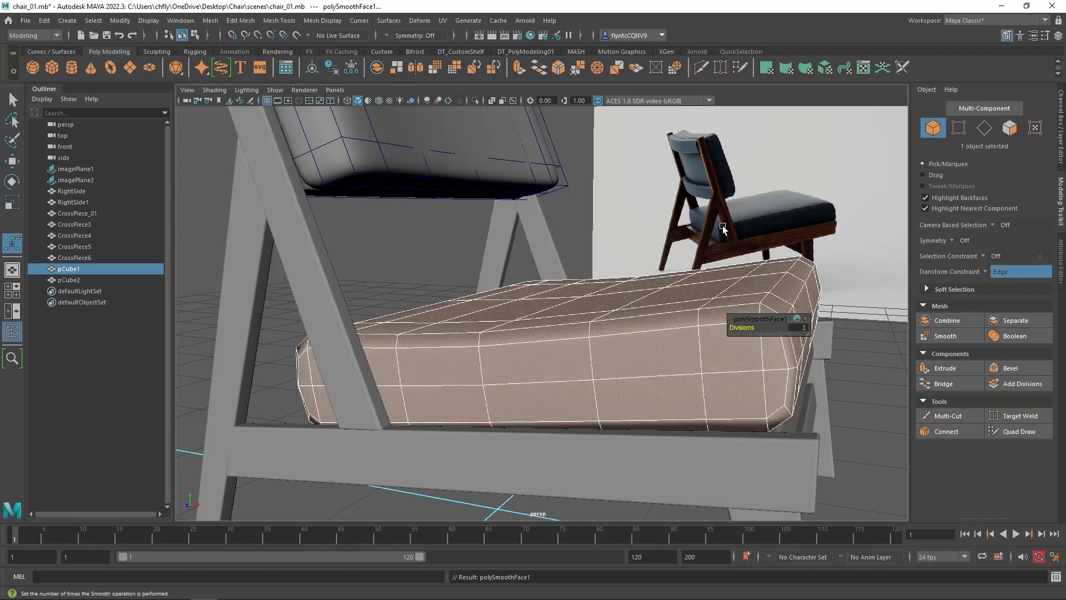
drag(783, 316, 794, 215)
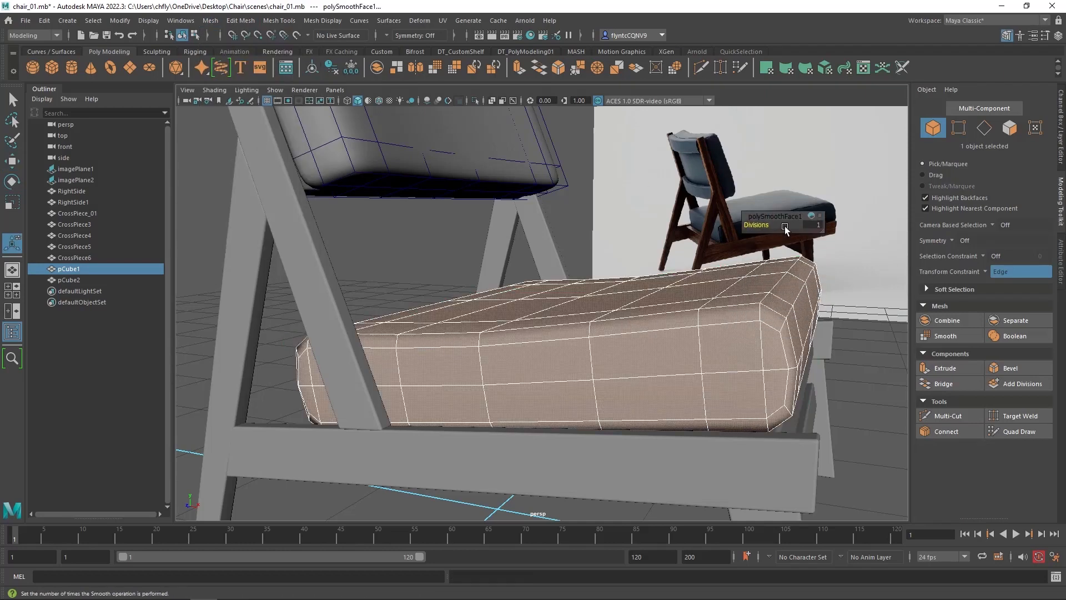
scroll(777, 306, up, 8)
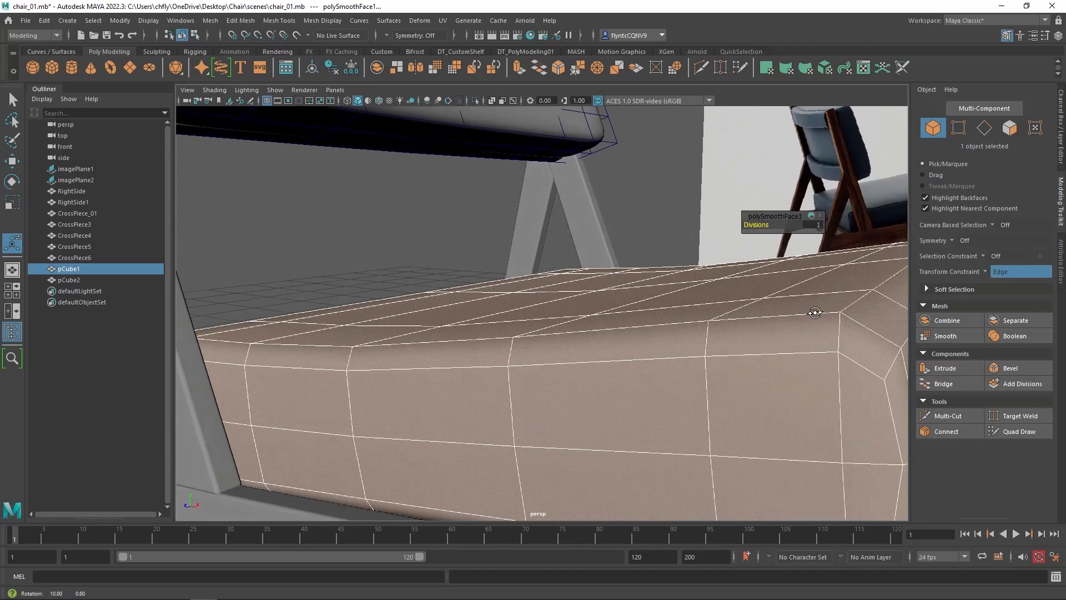
scroll(809, 312, down, 10)
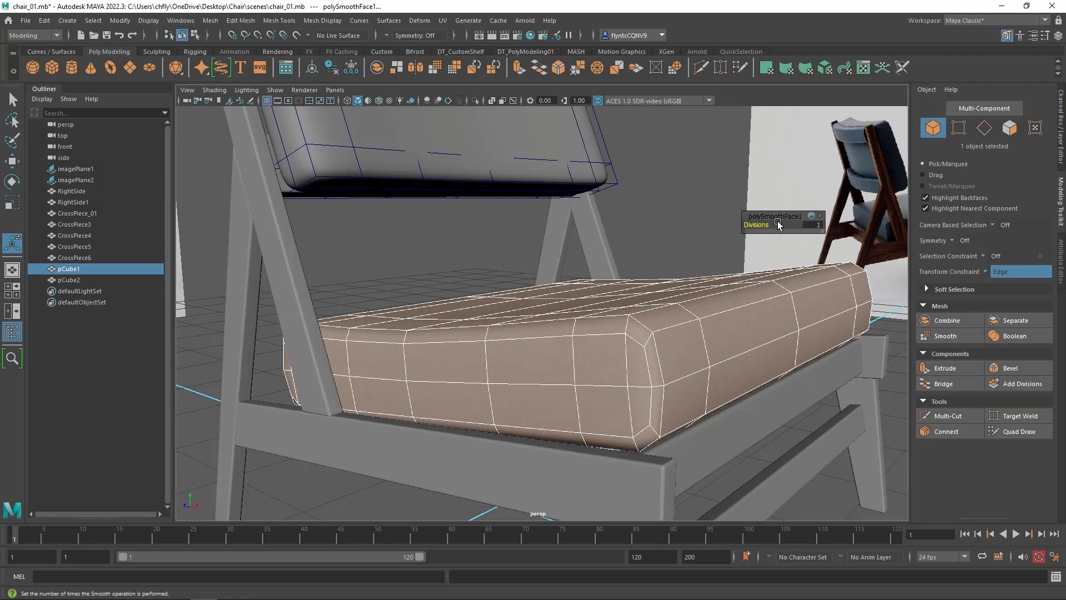
click(817, 225)
key(Return)
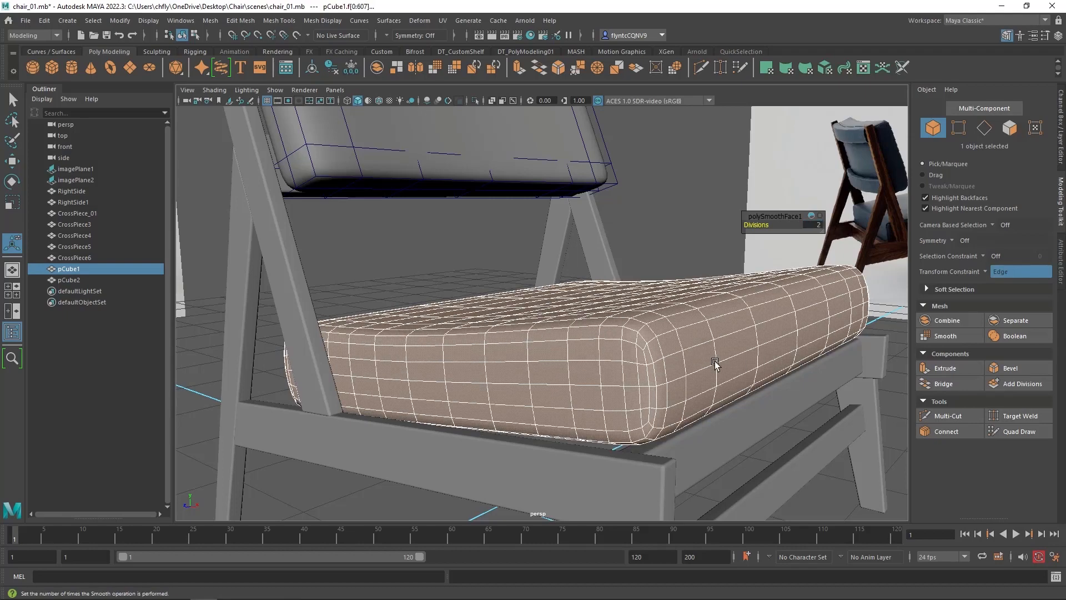
- Select the backrest cushion pCube2 and turn off its smooth preview
mouse_move(768, 314)
alt+mouse_down()
mouse_move(789, 313)
mouse_move(755, 312)
mouse_move(795, 309)
mouse_move(756, 317)
alt+mouse_up()
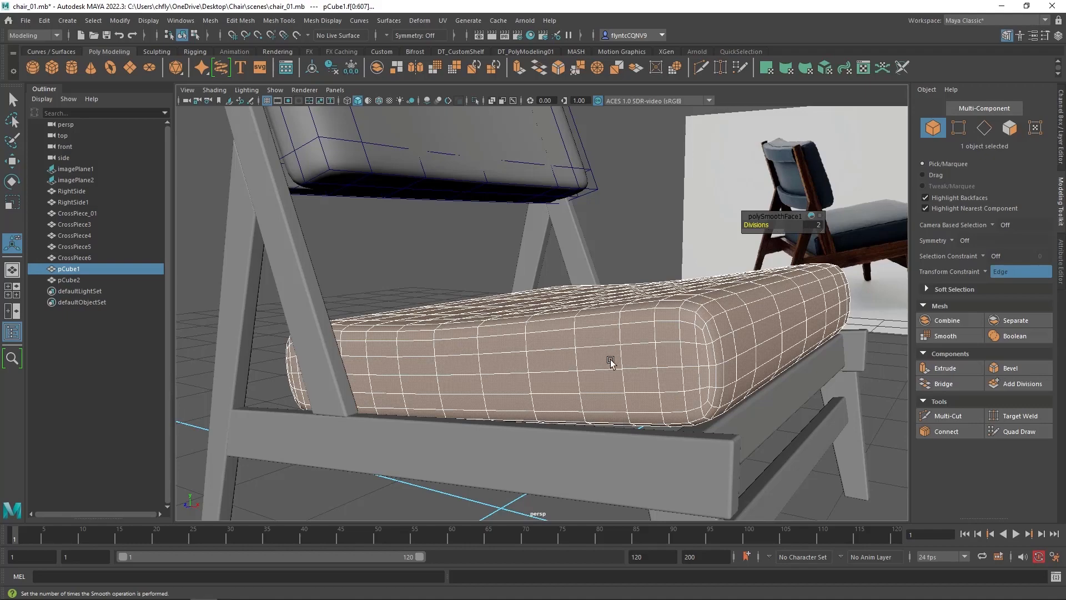
alt+drag(634, 352, 505, 274)
click(504, 275)
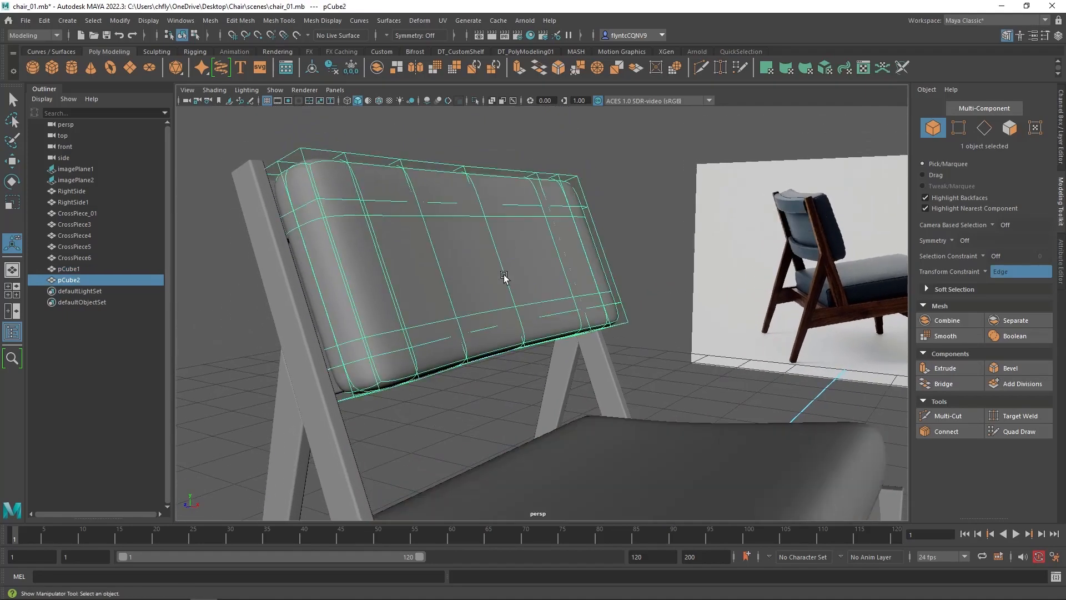
right_click(525, 240)
key(1)
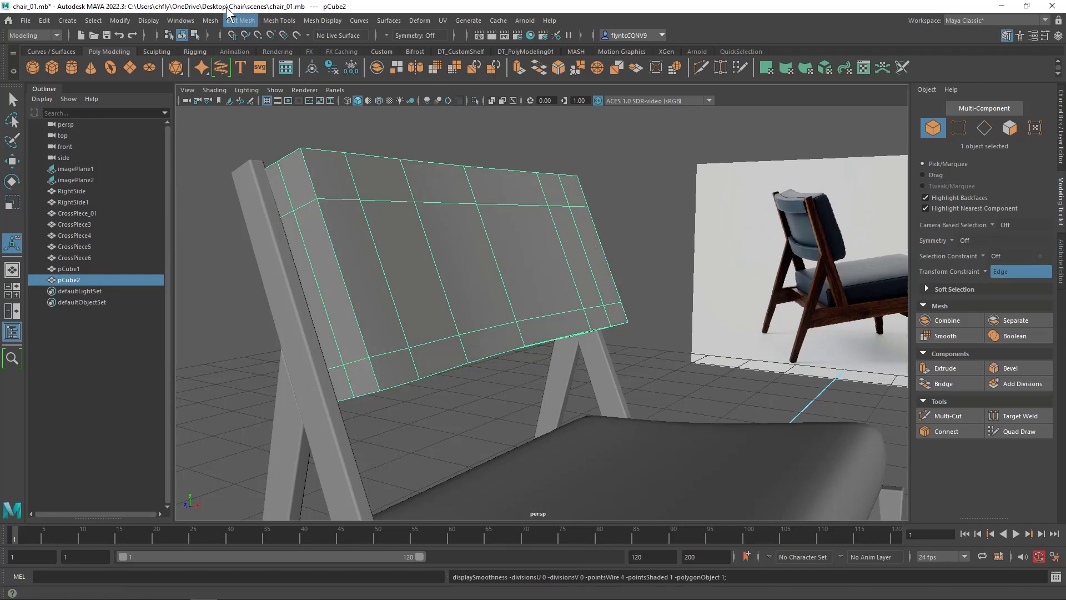
- Apply Smooth to the backrest cushion mesh with 2 divisions and deselect it
click(215, 22)
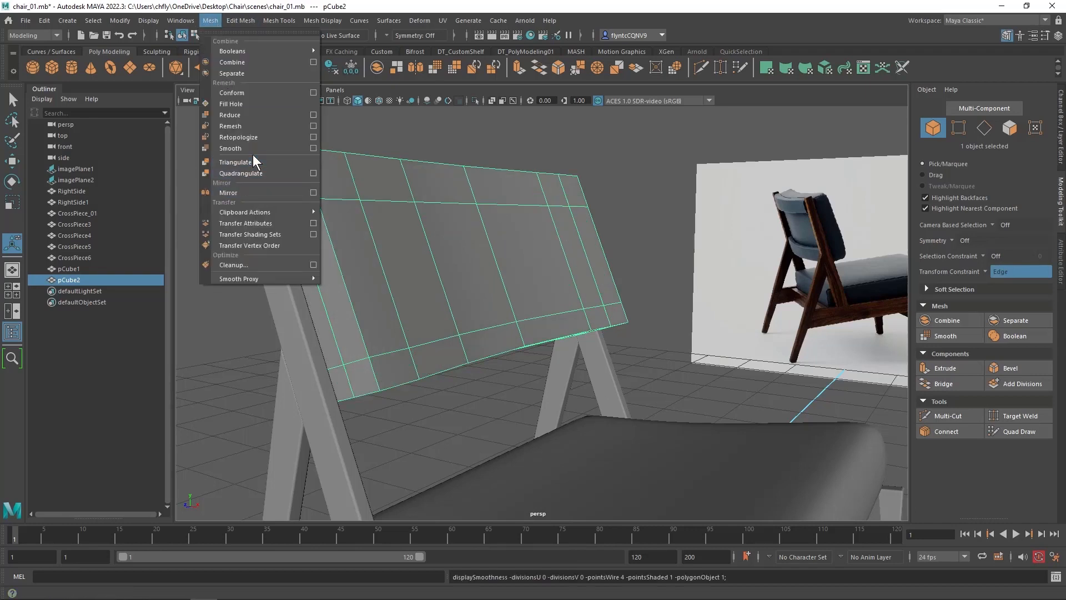
click(502, 5)
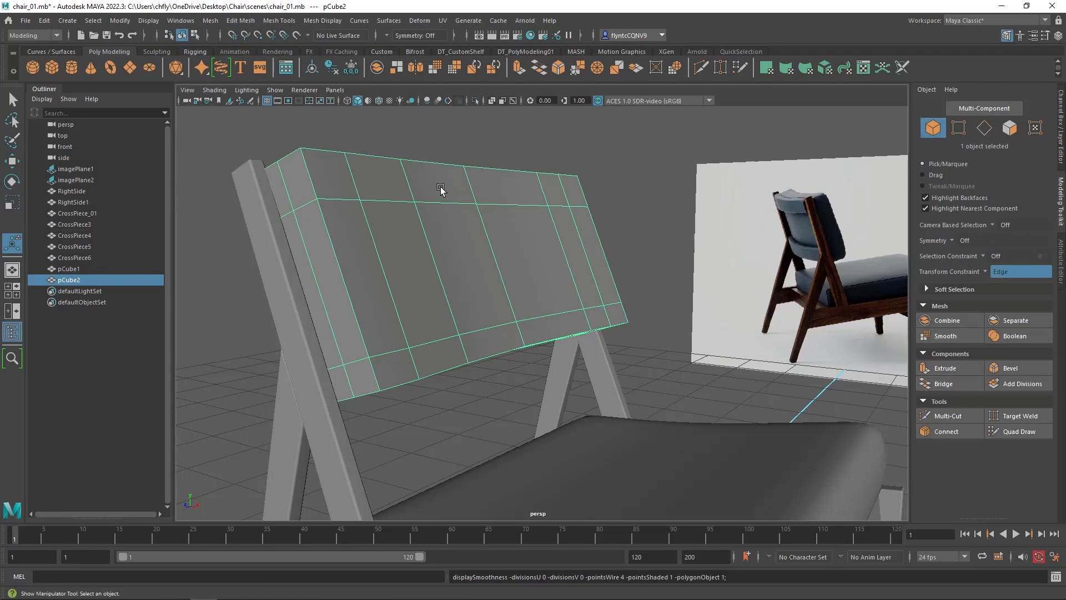
shift+right_click(475, 201)
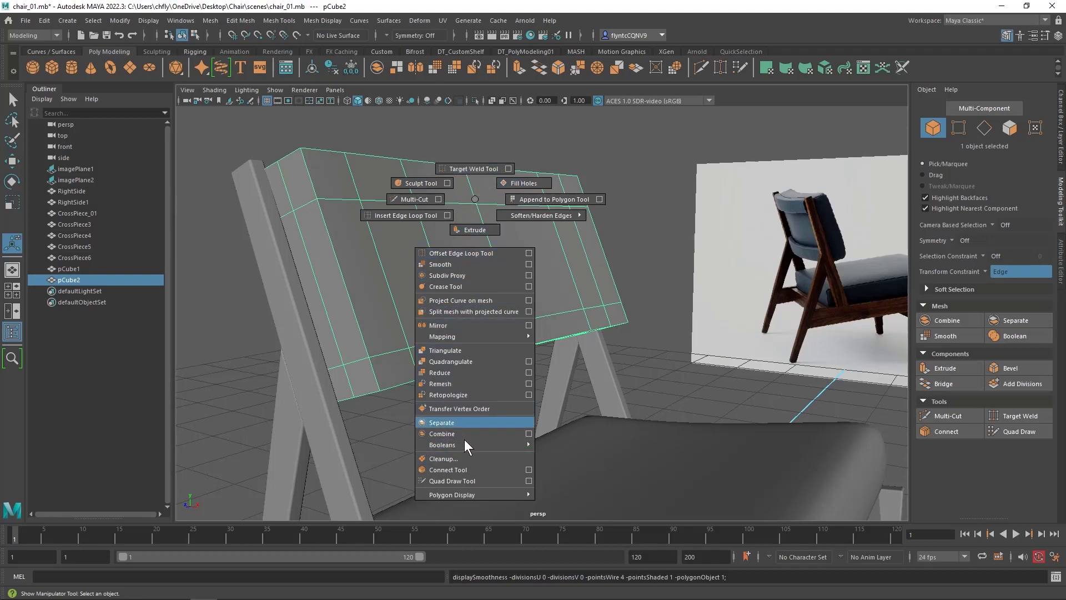
click(474, 264)
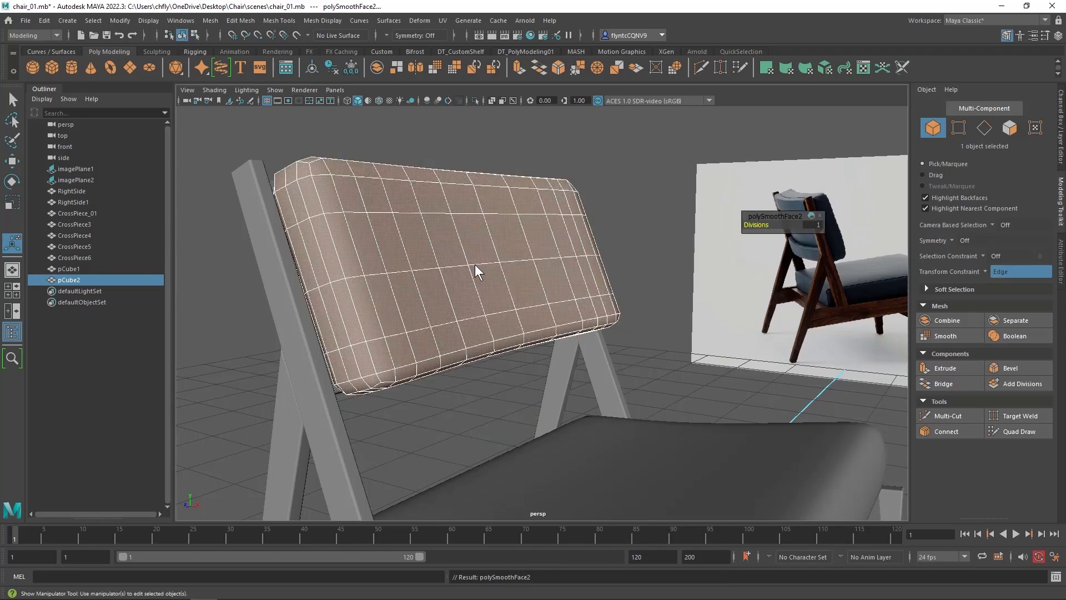
click(818, 224)
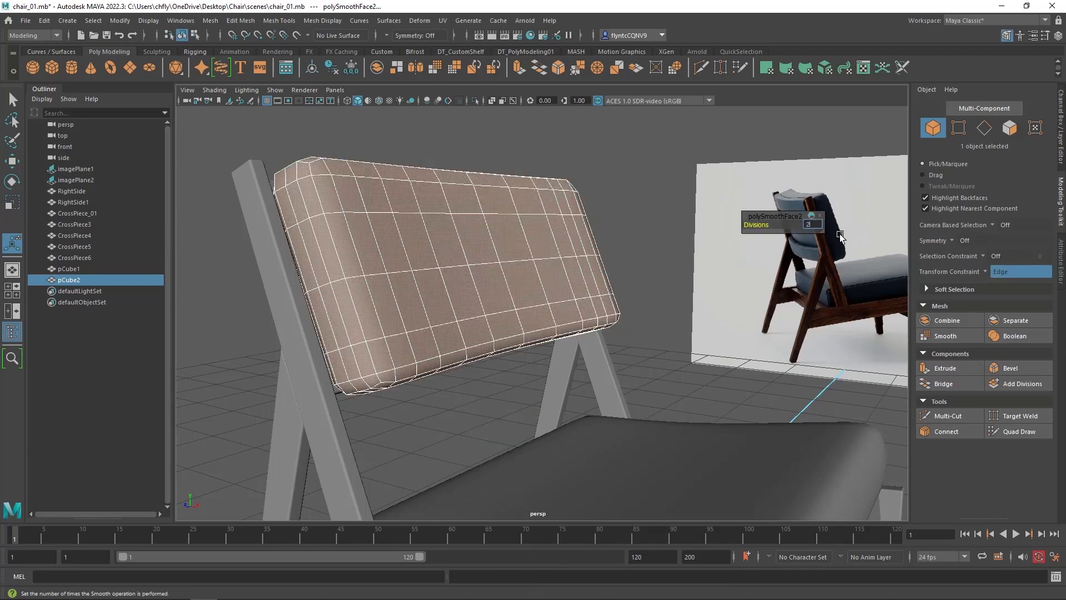
key(Return)
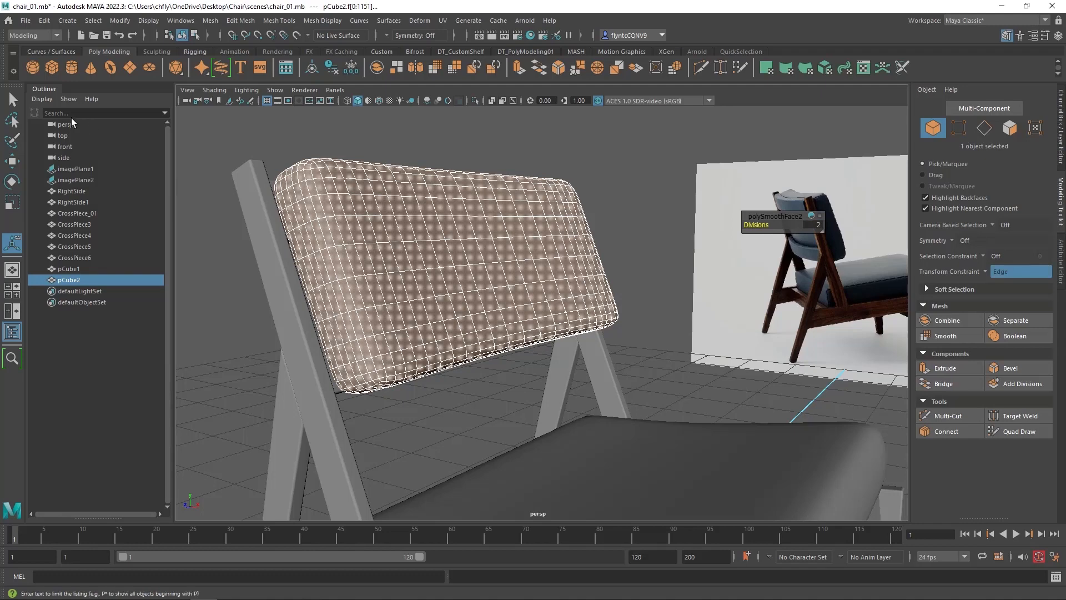
click(12, 100)
click(623, 259)
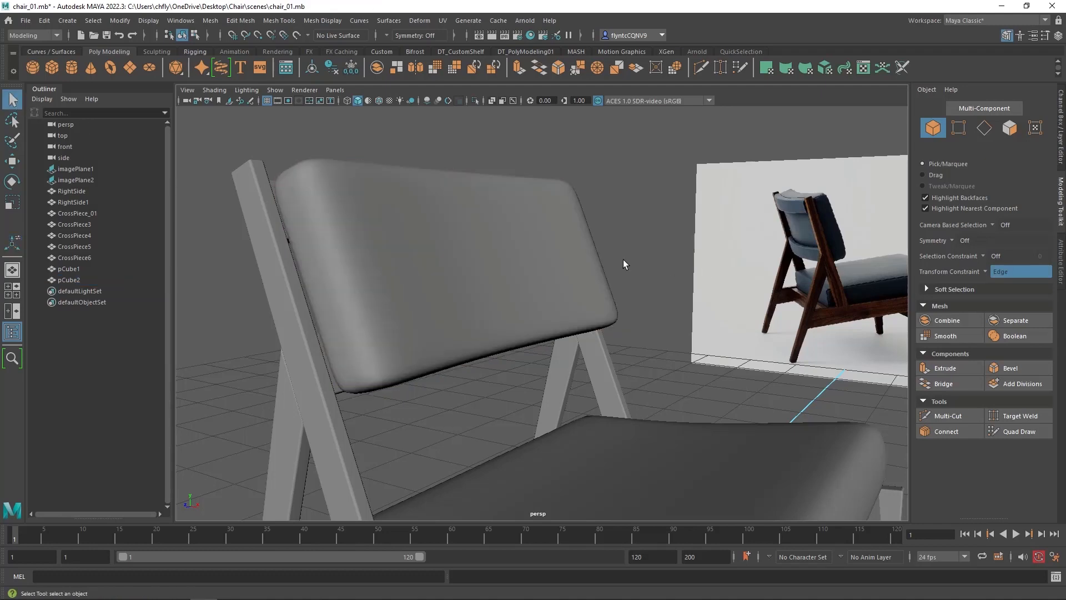
- Select the full edge loop running around the rounded side border of the seat cushion in edge mode
alt+middle_drag(571, 428, 519, 239)
alt+drag(518, 239, 583, 298)
alt+drag(666, 327, 639, 337)
click(633, 343)
scroll(632, 343, down, 2)
scroll(633, 347, up, 5)
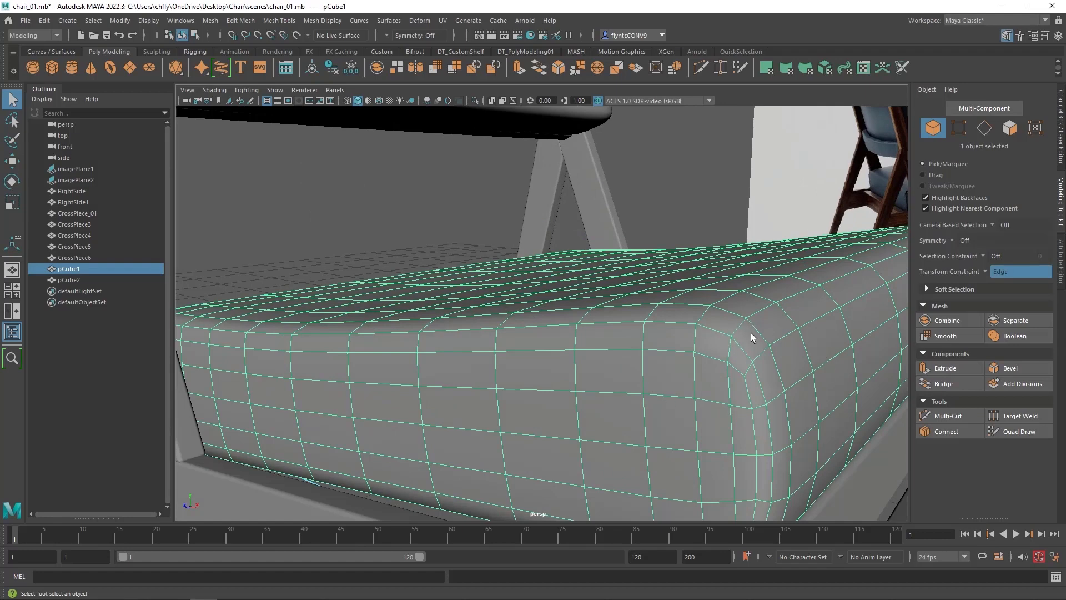
alt+drag(714, 358, 527, 359)
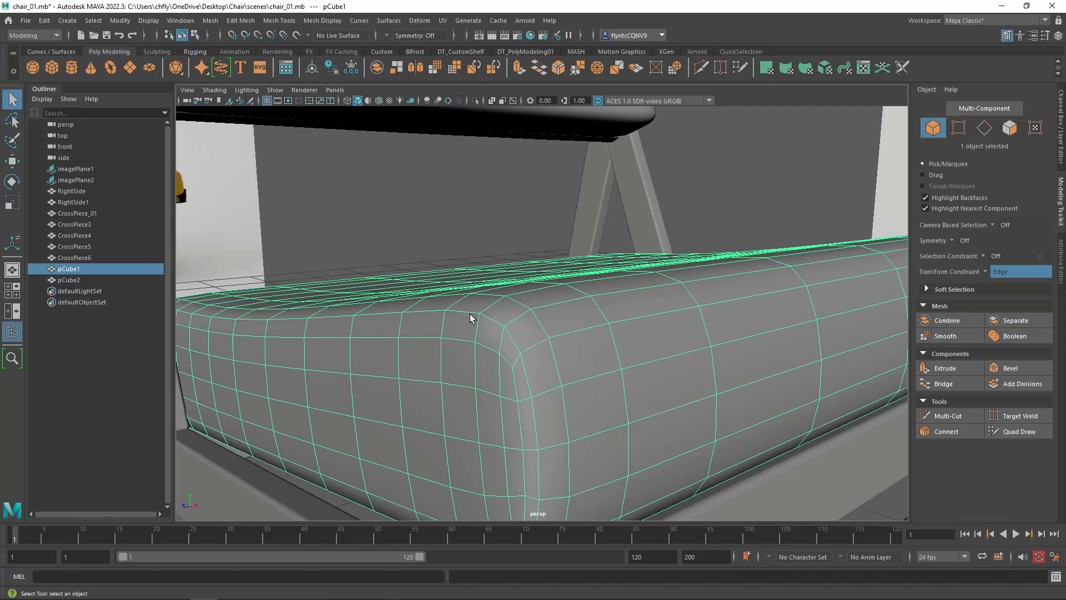
right_drag(474, 282, 473, 313)
right_drag(472, 267, 471, 252)
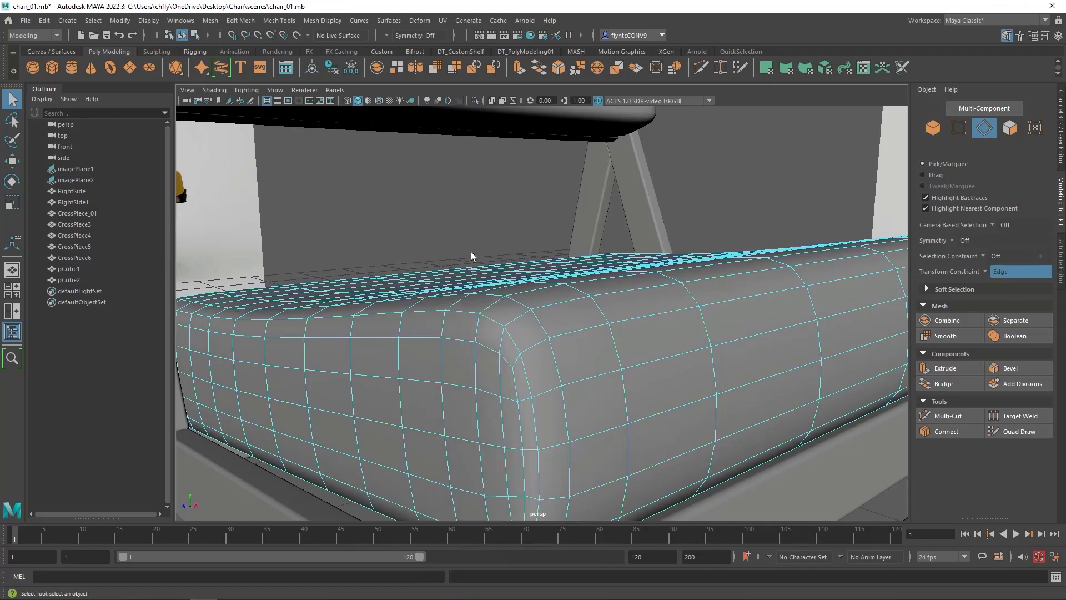
double_click(466, 310)
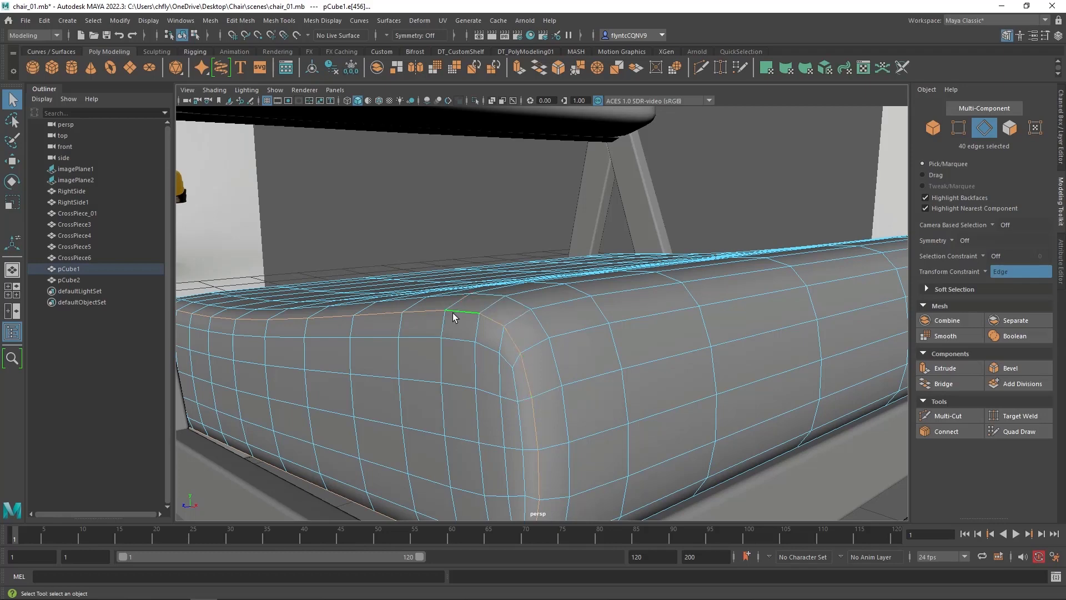
scroll(477, 381, down, 3)
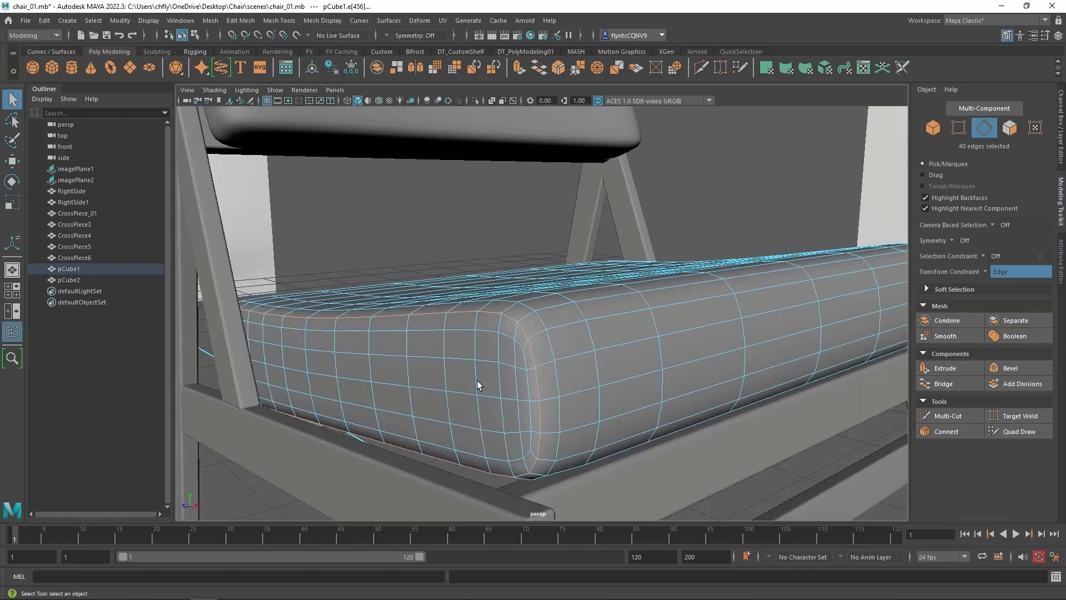
- Convert the selected seat cushion border edge loop into a curve with Polygon Edges to Curve
alt+drag(496, 378, 456, 300)
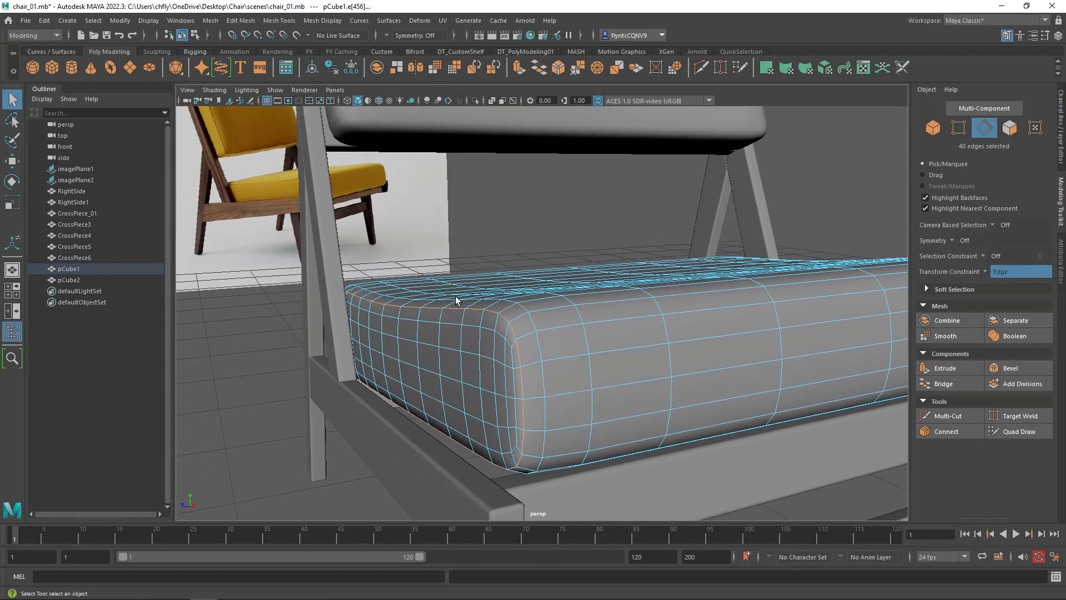
mouse_move(535, 377)
alt+mouse_down()
mouse_move(545, 368)
mouse_move(535, 382)
alt+mouse_up()
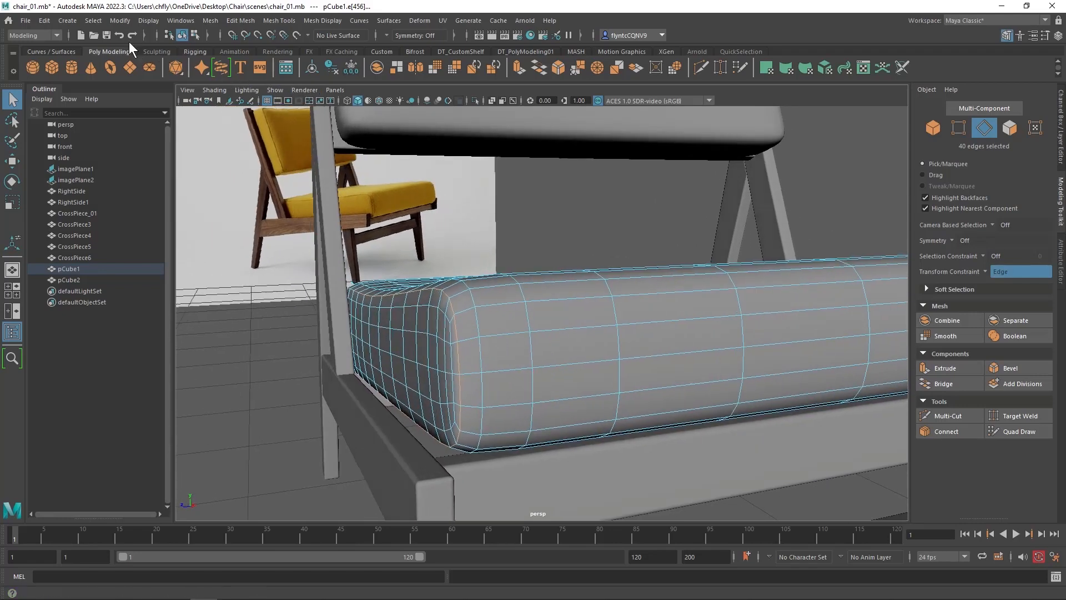
click(115, 22)
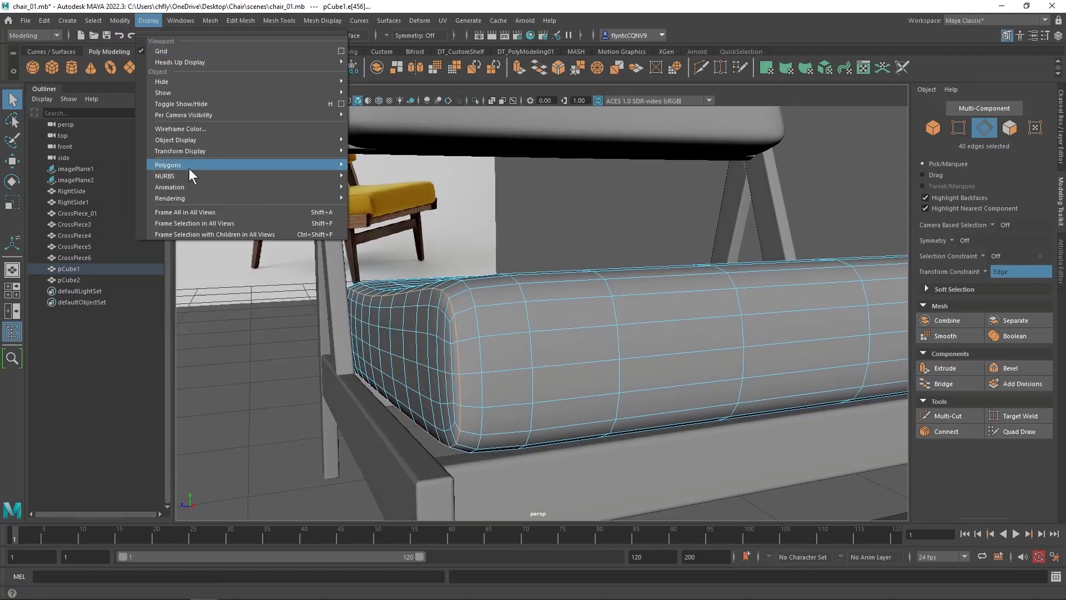
mouse_move(189, 292)
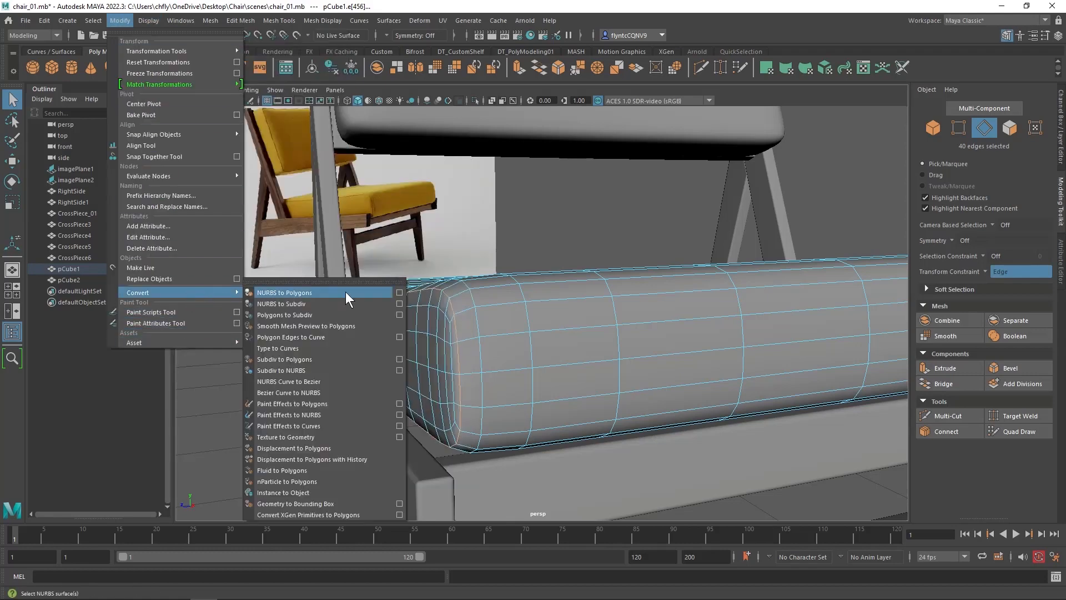
click(330, 337)
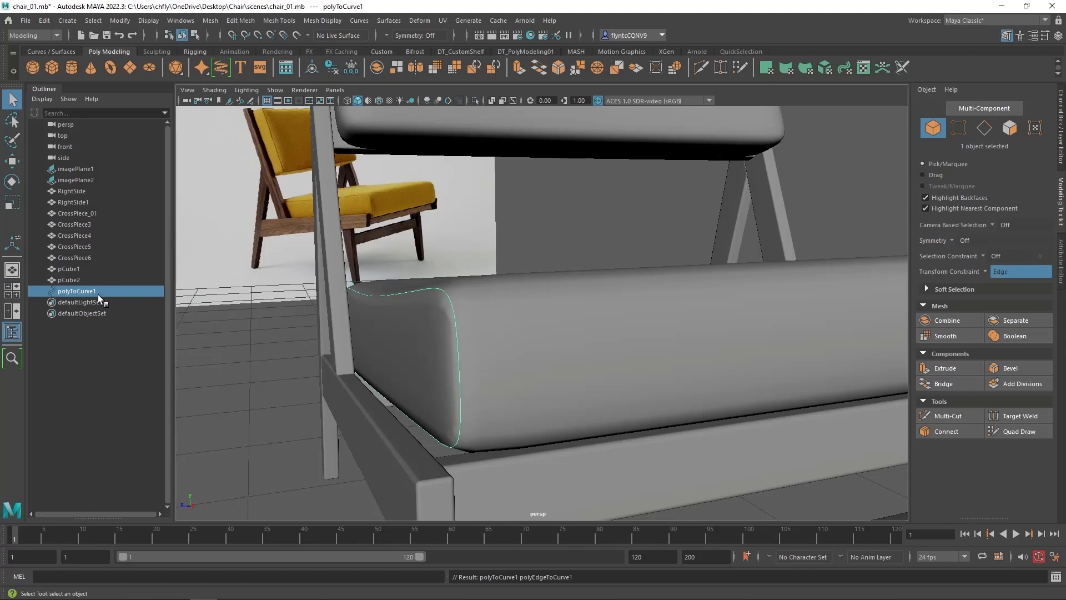
- Move the new curve about 0.37 cm along Z out from the cushion's side and center its pivot
click(11, 163)
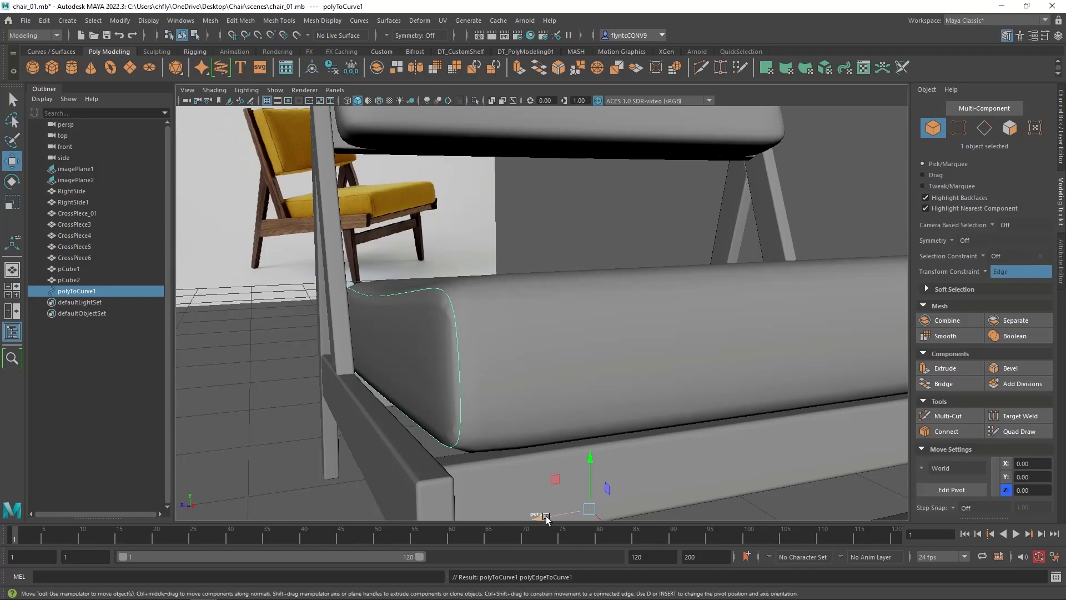
drag(545, 517, 487, 517)
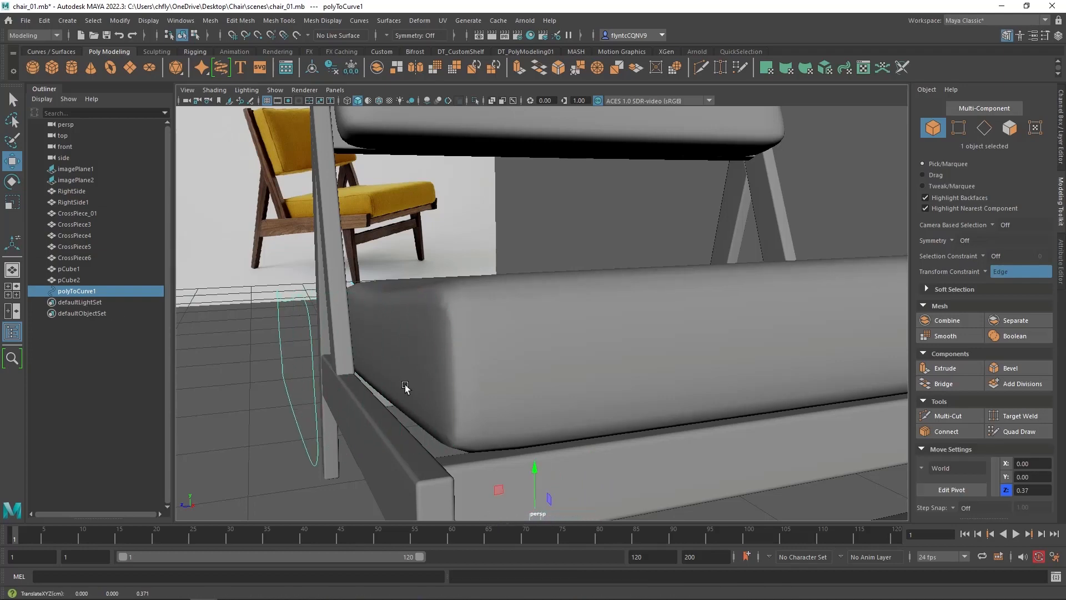
alt+drag(404, 384, 444, 353)
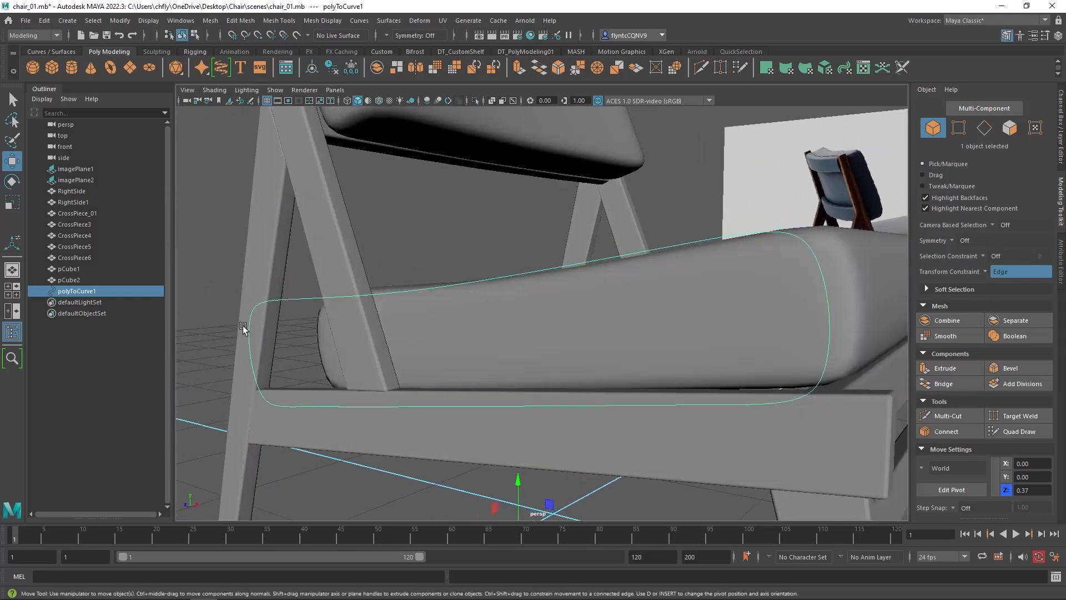
alt+drag(783, 373, 773, 378)
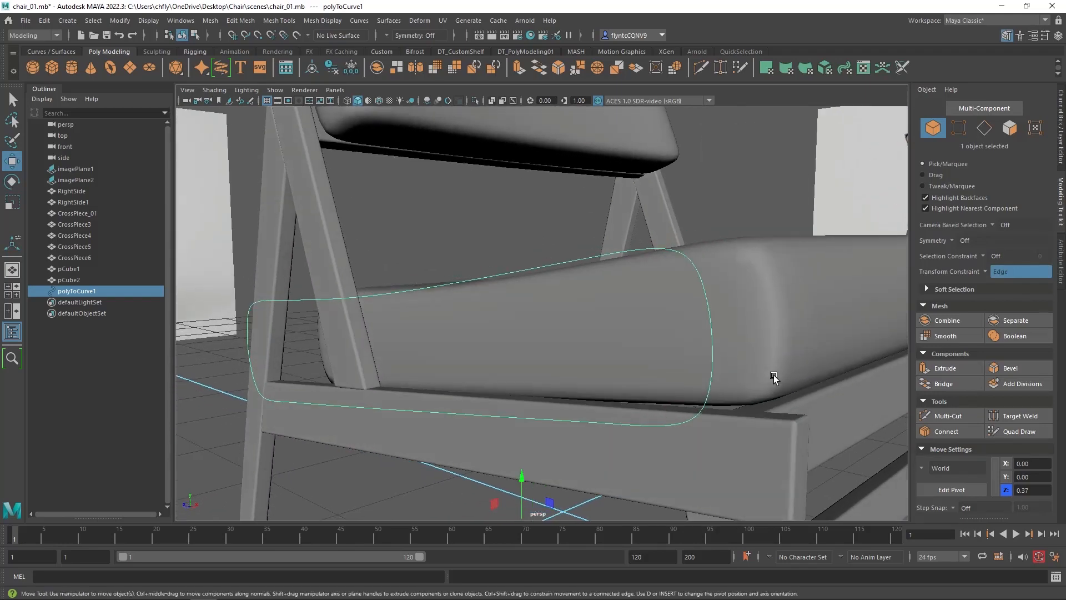
alt+middle_drag(566, 400, 531, 281)
alt+drag(531, 282, 561, 333)
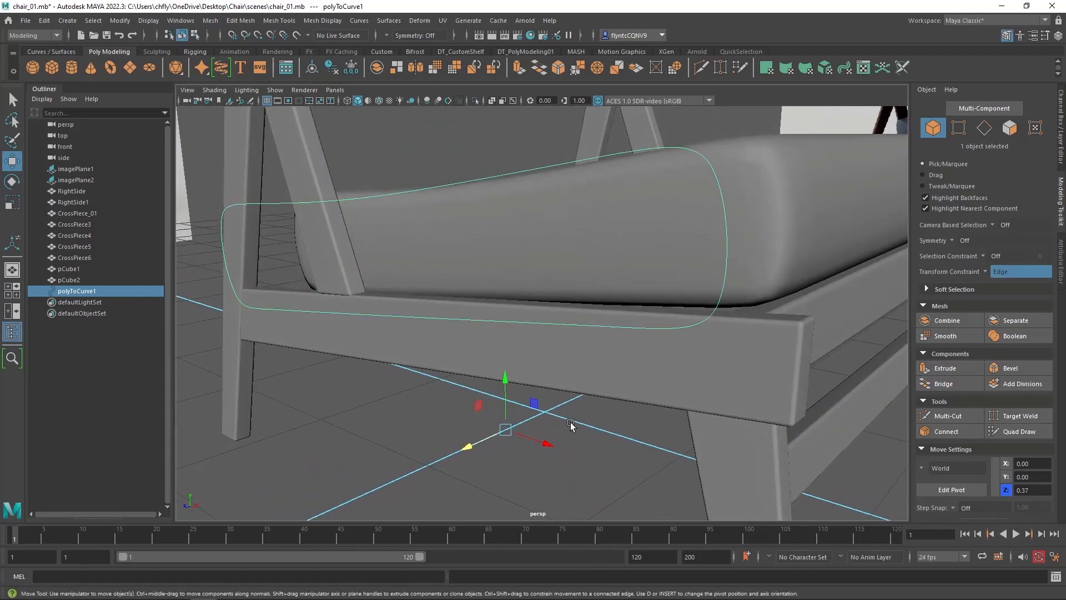
click(120, 20)
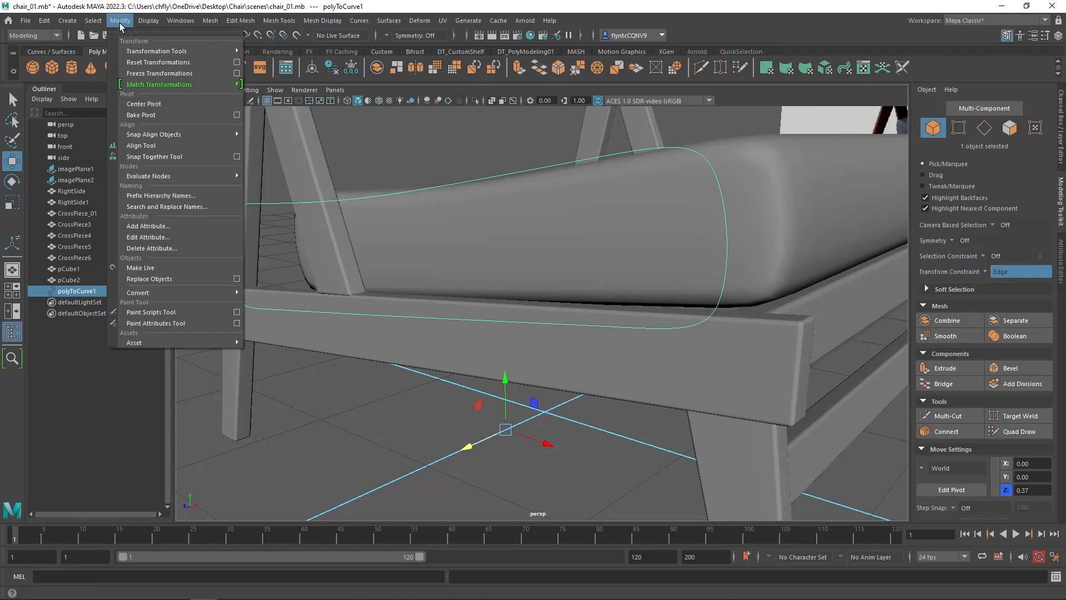
click(149, 105)
mouse_move(612, 386)
alt+mouse_down()
mouse_move(557, 386)
mouse_move(620, 383)
alt+mouse_up()
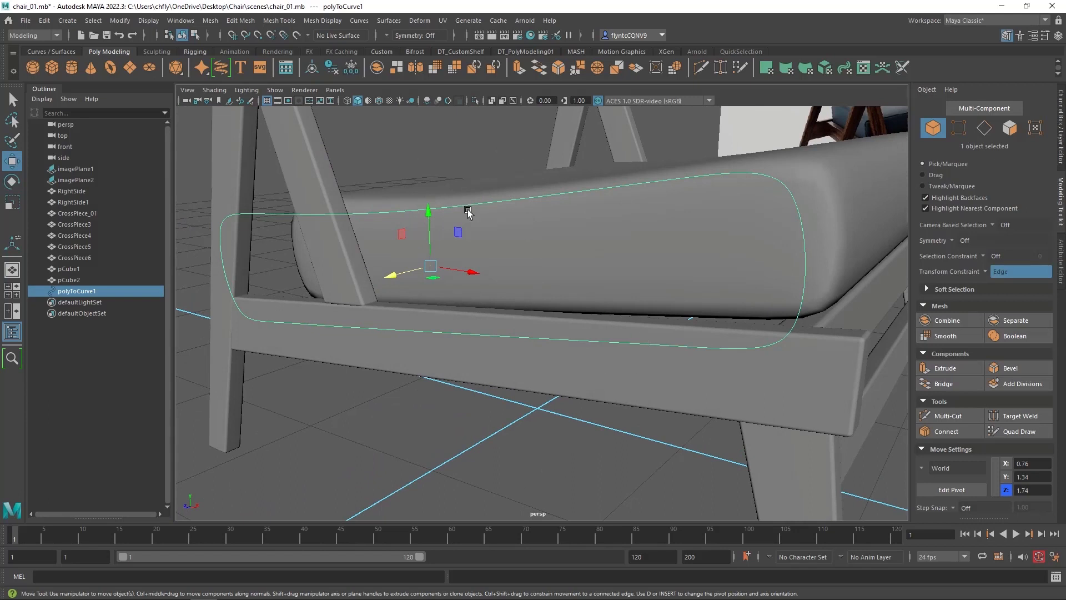
- Show the curve's control vertices, try moving one near the upper rear corner upward, and undo that move
right_click(353, 217)
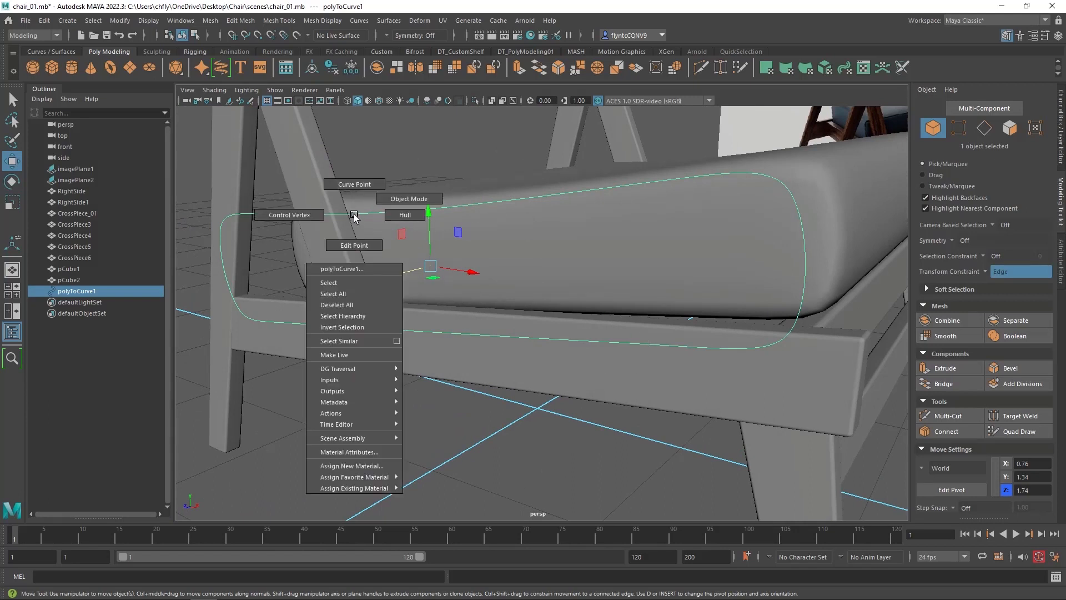
click(289, 215)
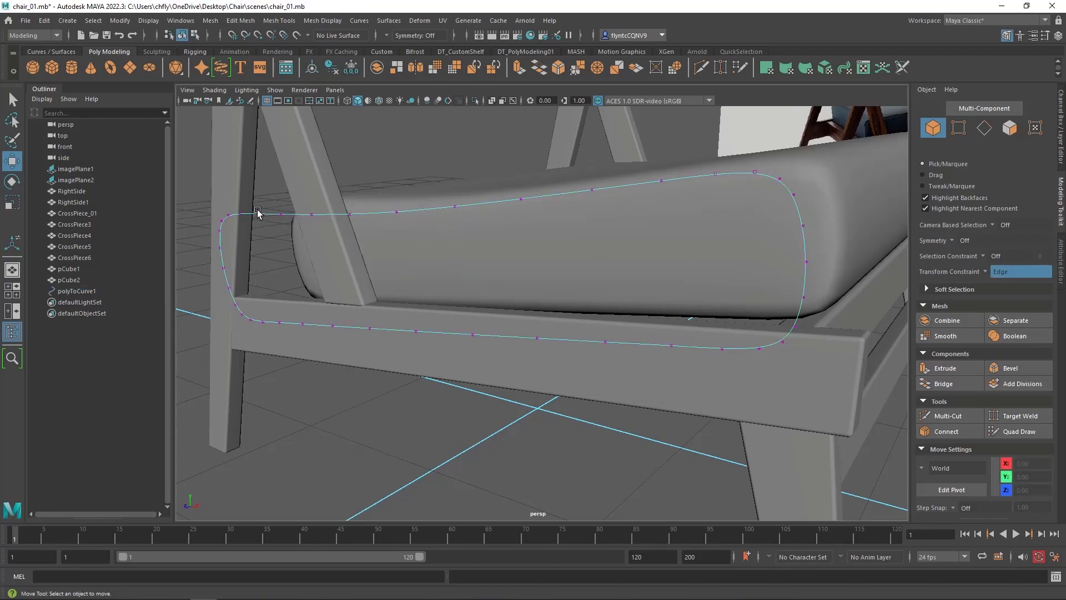
drag(261, 209, 267, 223)
click(261, 223)
mouse_move(251, 185)
mouse_down()
mouse_move(252, 169)
mouse_move(254, 213)
mouse_move(256, 203)
mouse_up()
key(ctrl+z)
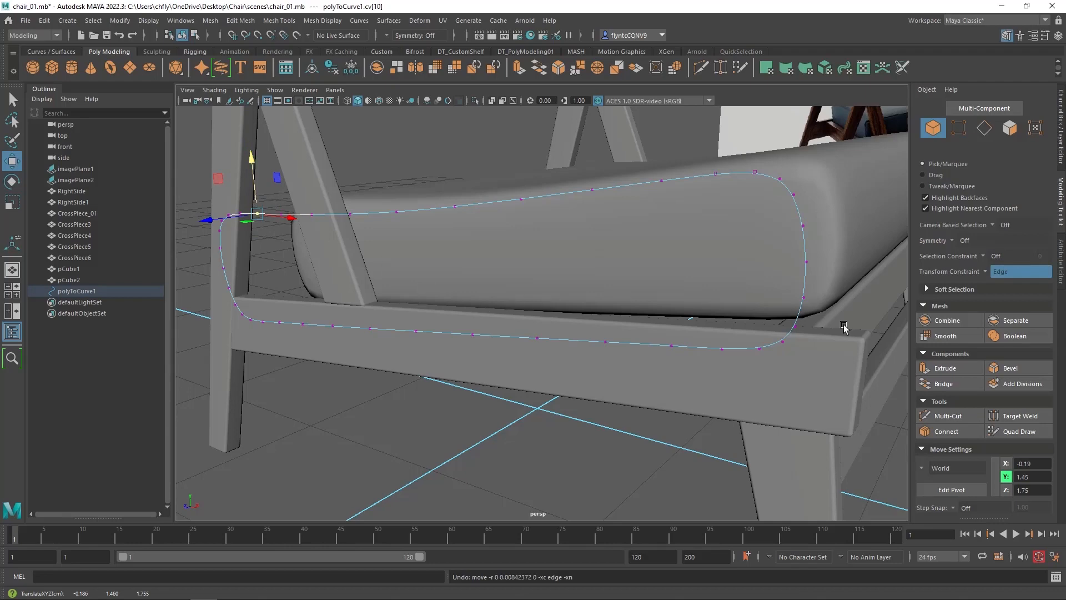
- Examine the curve's control vertices around the upper front corner, selecting the vertex where the curve starts
alt+drag(843, 334, 804, 333)
scroll(773, 270, down, 2)
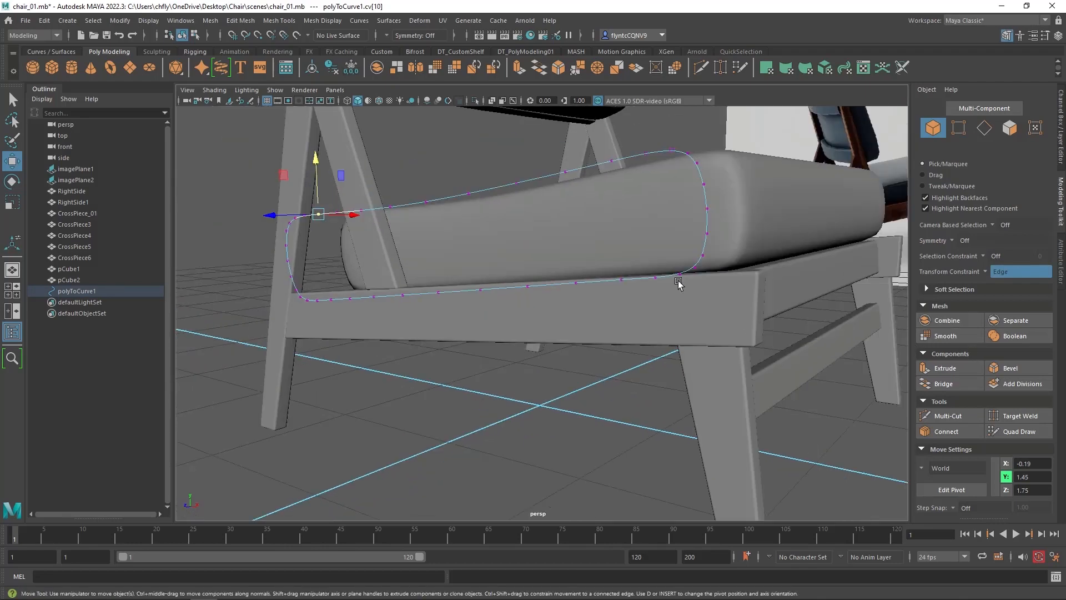
scroll(675, 286, up, 4)
alt+drag(761, 273, 611, 444)
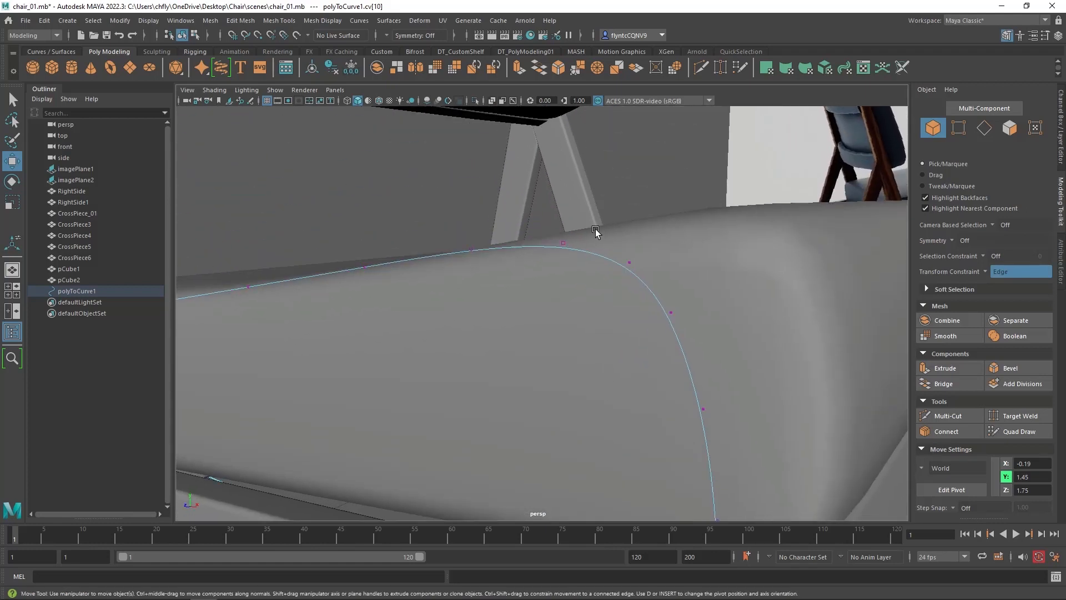
click(575, 268)
alt+drag(607, 352, 728, 405)
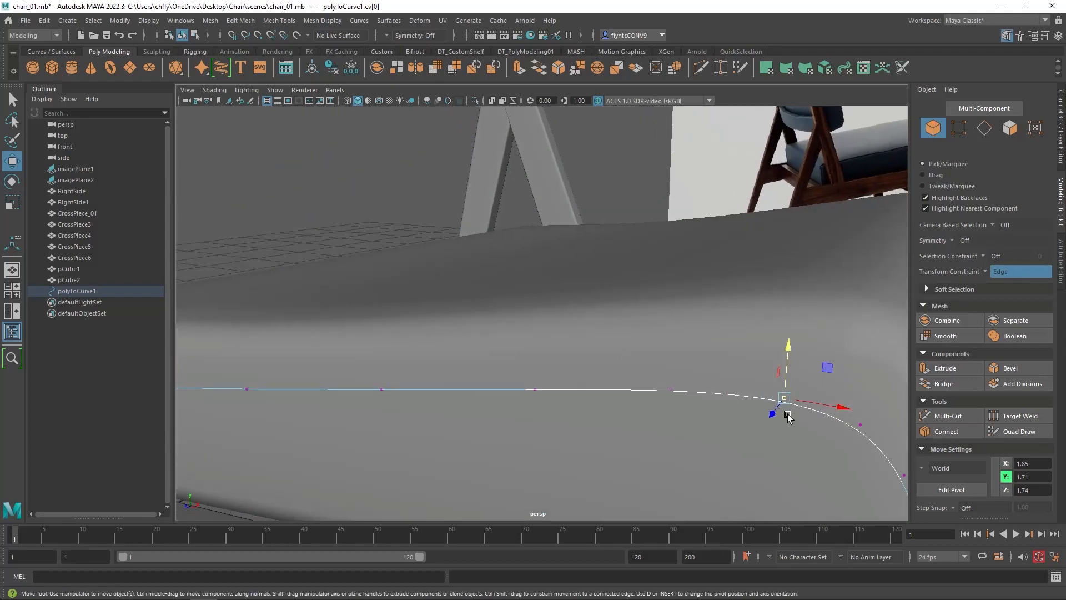
scroll(787, 415, up, 4)
scroll(788, 415, down, 12)
alt+drag(504, 381, 512, 381)
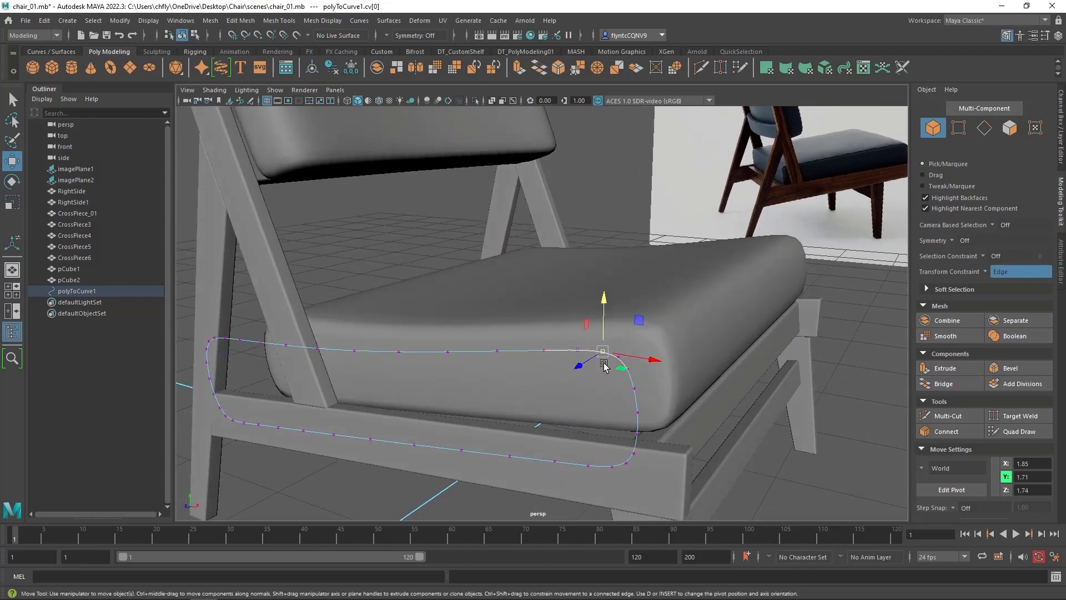
- Create a polygon cylinder and move it along Z to about 2.33, beside the chair
click(70, 66)
scroll(576, 400, up, 3)
scroll(576, 399, down, 7)
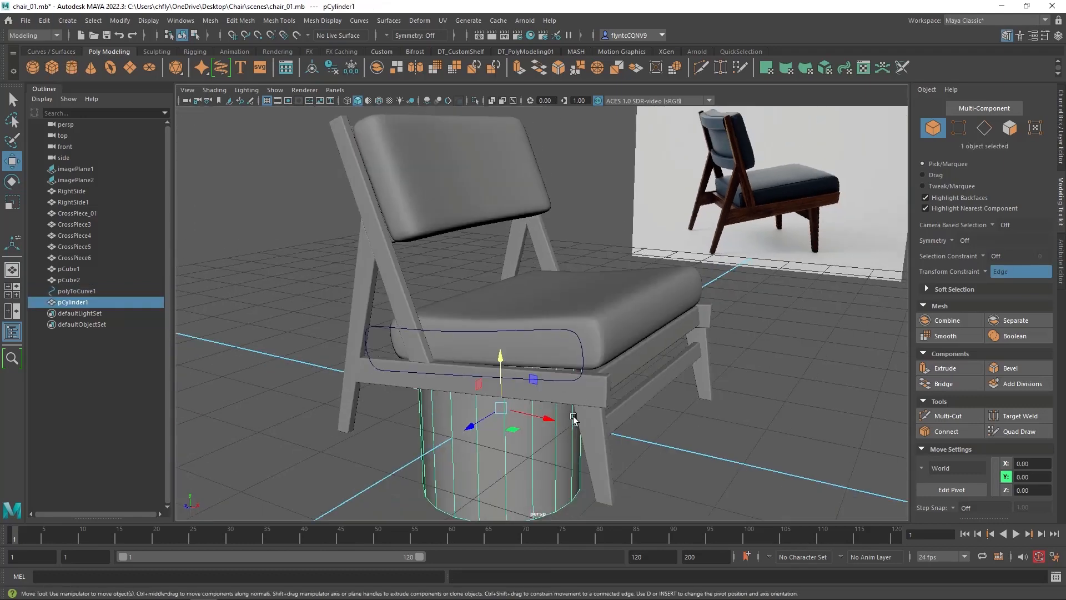
drag(471, 424, 326, 452)
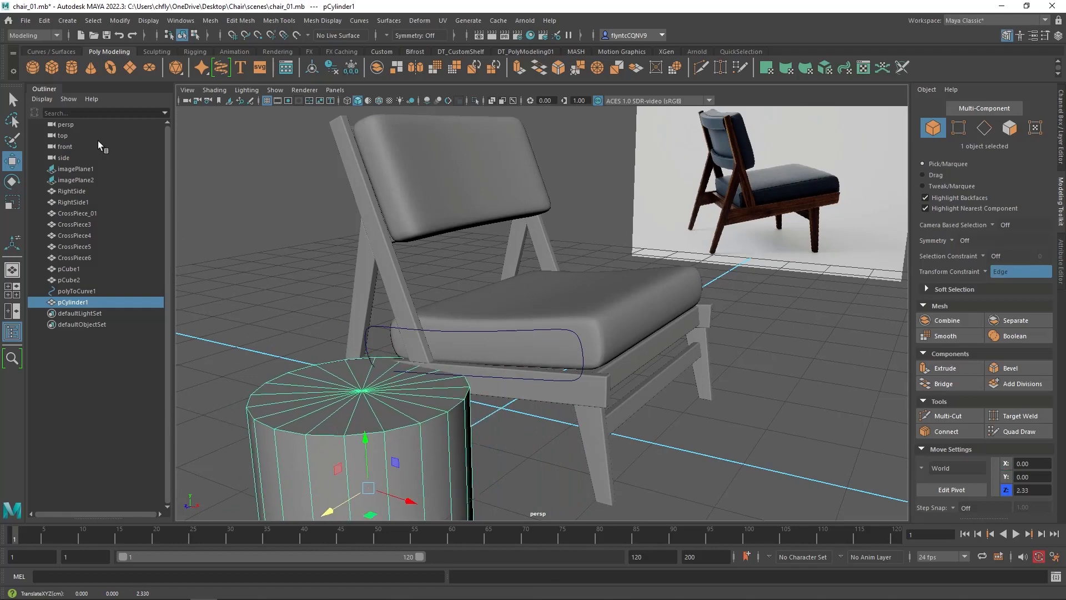
- Scale the cylinder uniformly to about 0.25 and thin it in X and Z to about 0.07
click(18, 204)
alt+drag(452, 333, 423, 296)
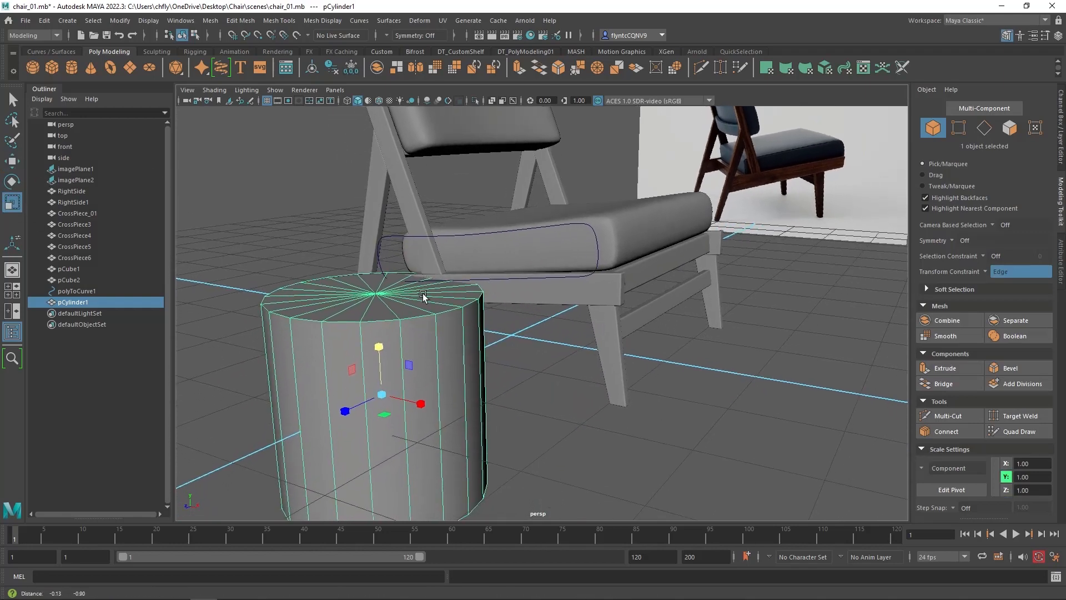
drag(380, 396, 237, 483)
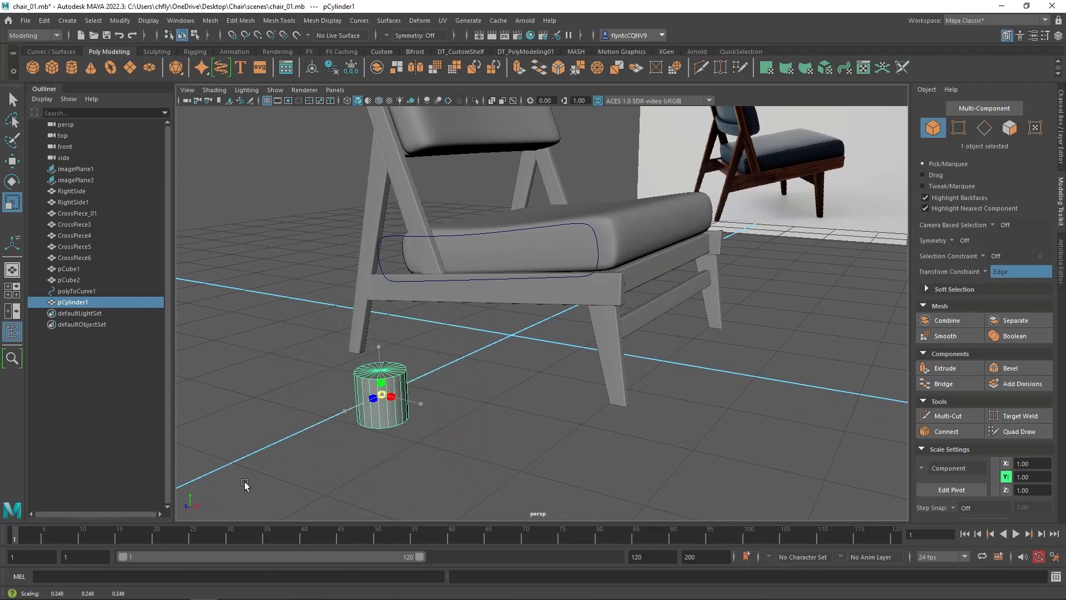
alt+drag(480, 468, 515, 491)
alt+middle_drag(525, 487, 525, 368)
drag(507, 372, 484, 373)
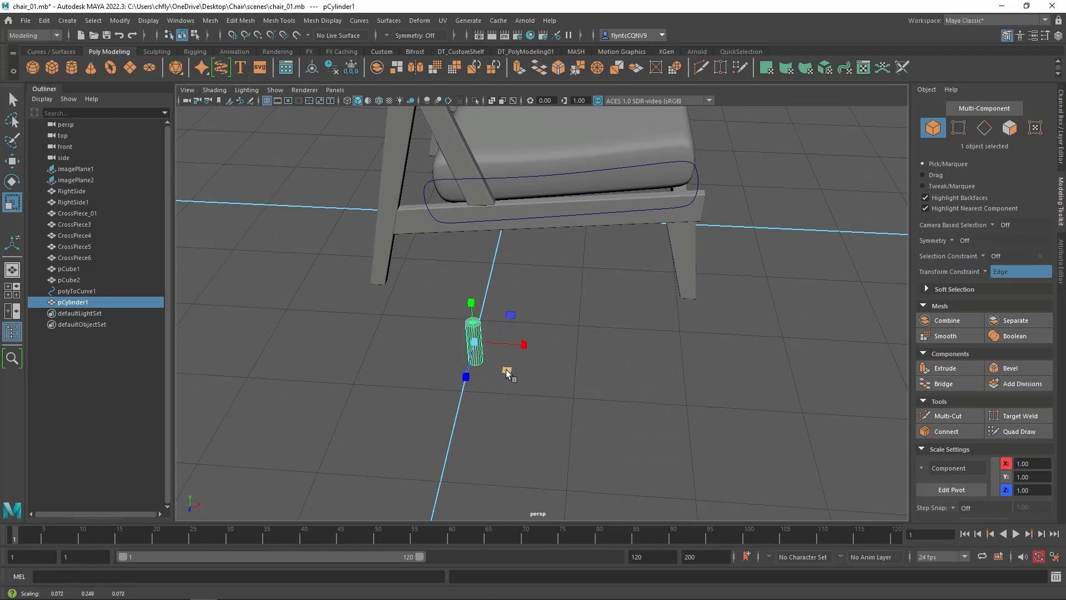
- Rotate the cylinder about -88 degrees around Z and move it along Z to about 1.82, under the curve
click(11, 181)
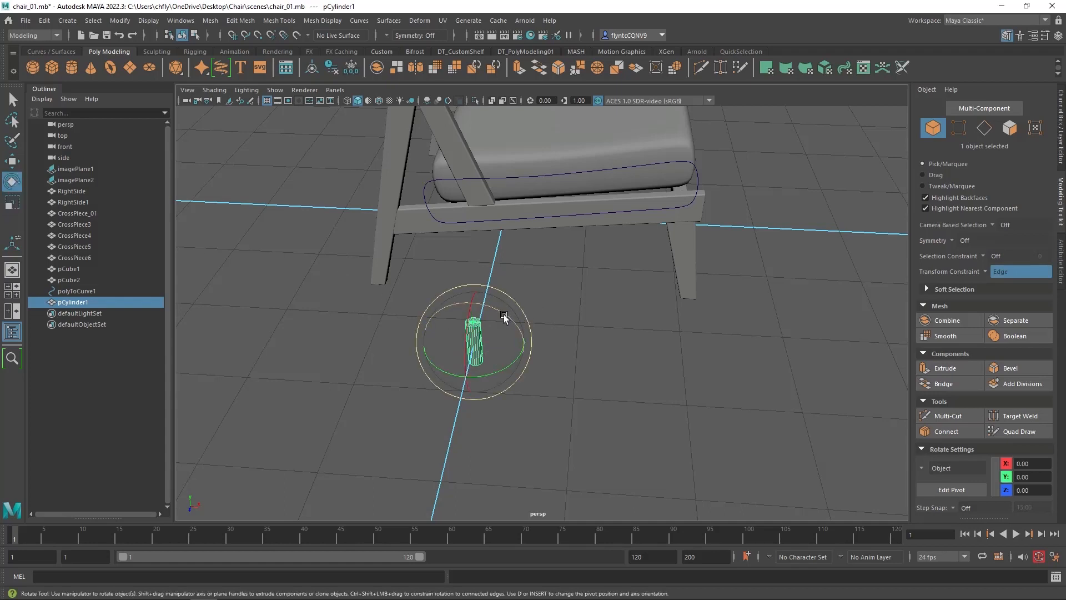
drag(504, 314, 425, 288)
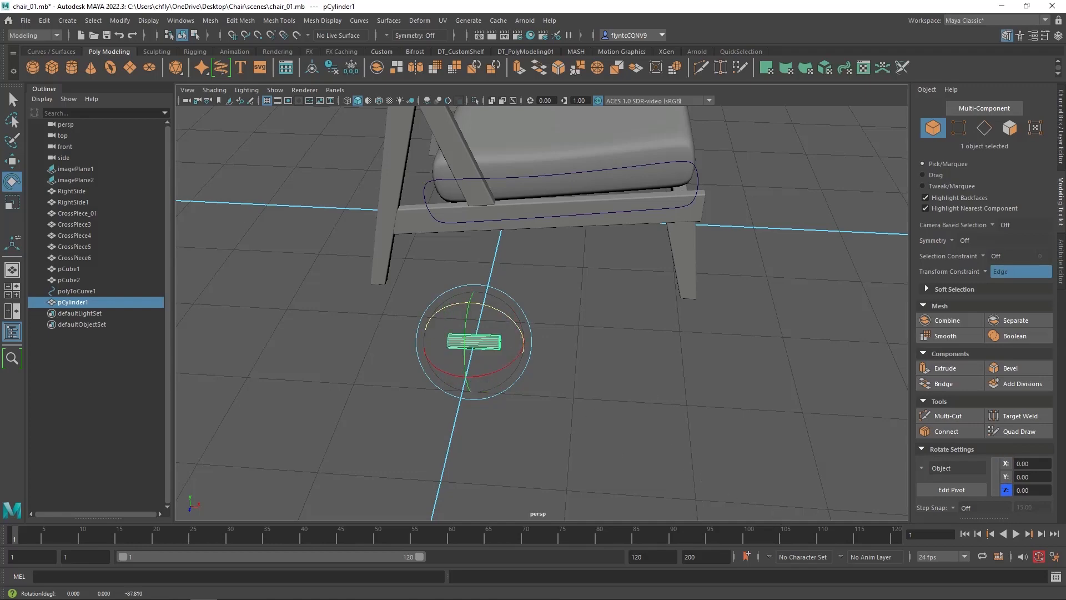
key(w)
alt+drag(733, 285, 603, 294)
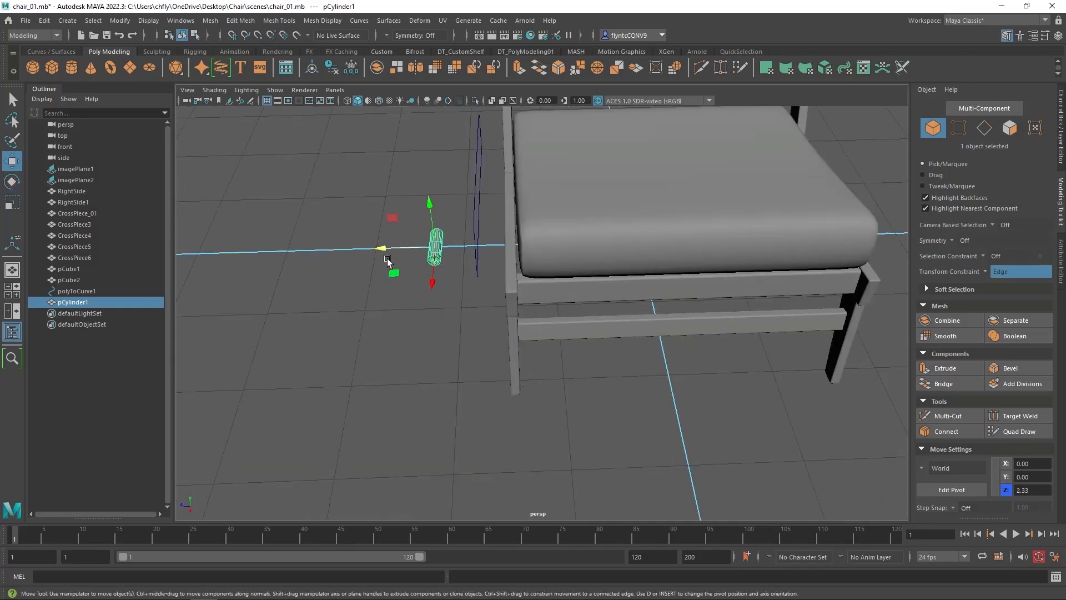
drag(389, 251, 436, 255)
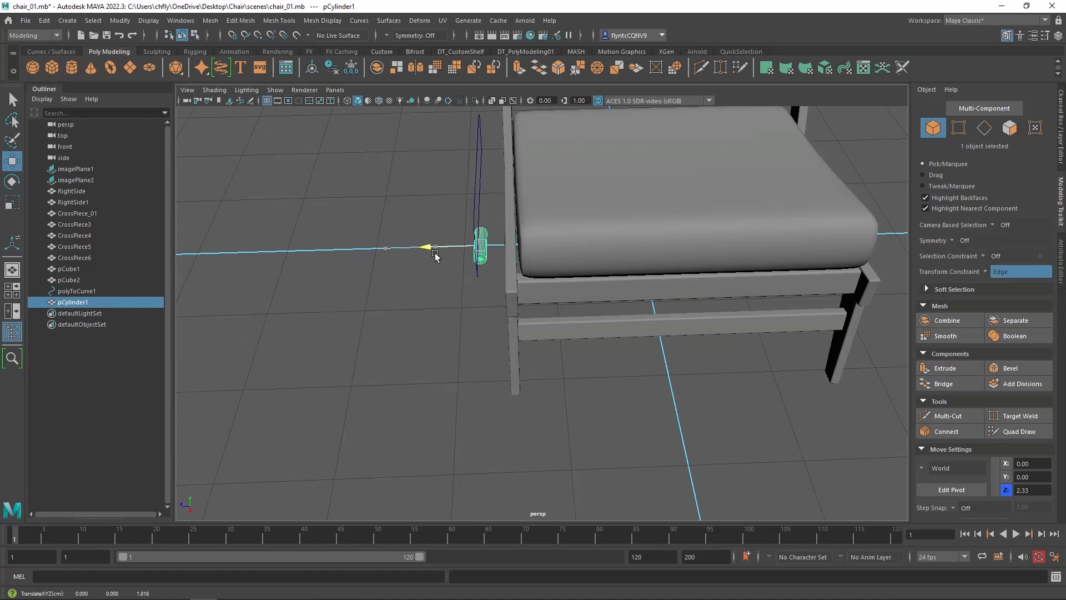
- Move the cylinder up and forward to the curve's upper front corner, at about X 1.78 and Y 1.68
click(534, 255)
alt+drag(534, 255, 544, 250)
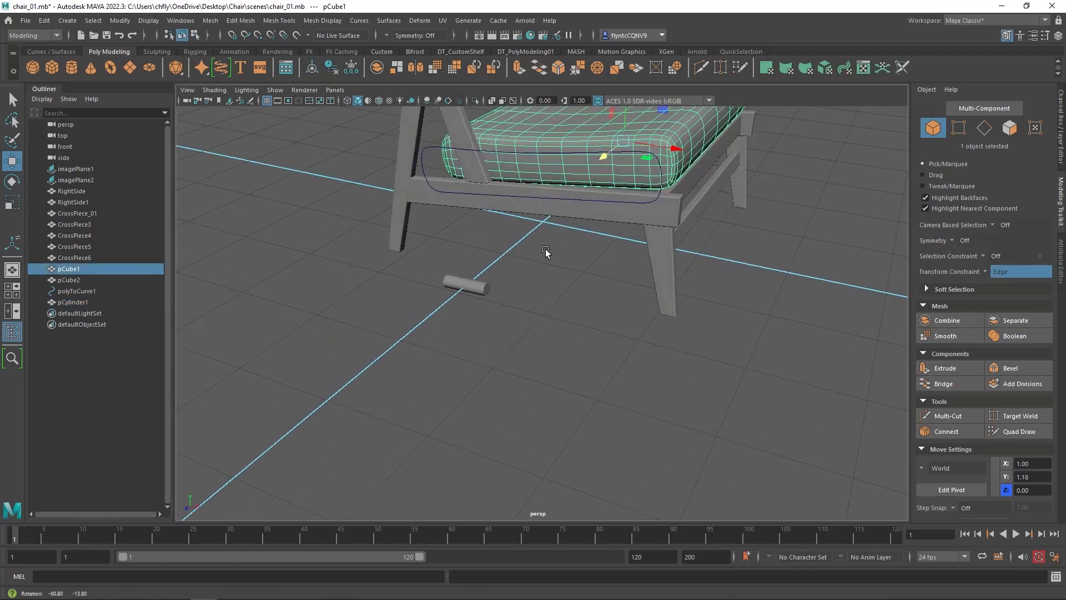
click(467, 292)
drag(464, 239, 476, 100)
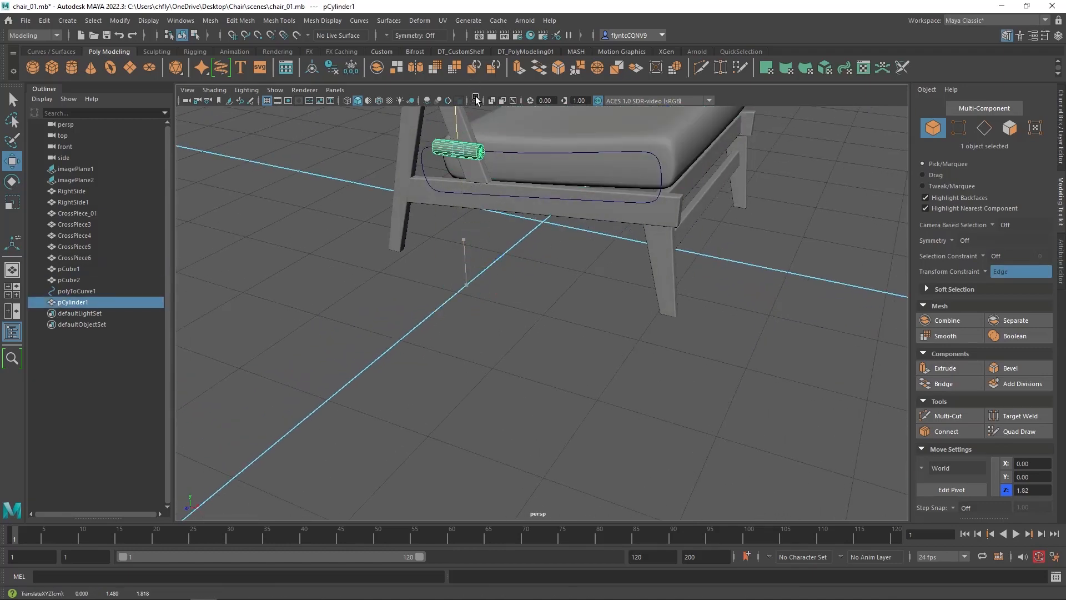
drag(502, 159, 667, 183)
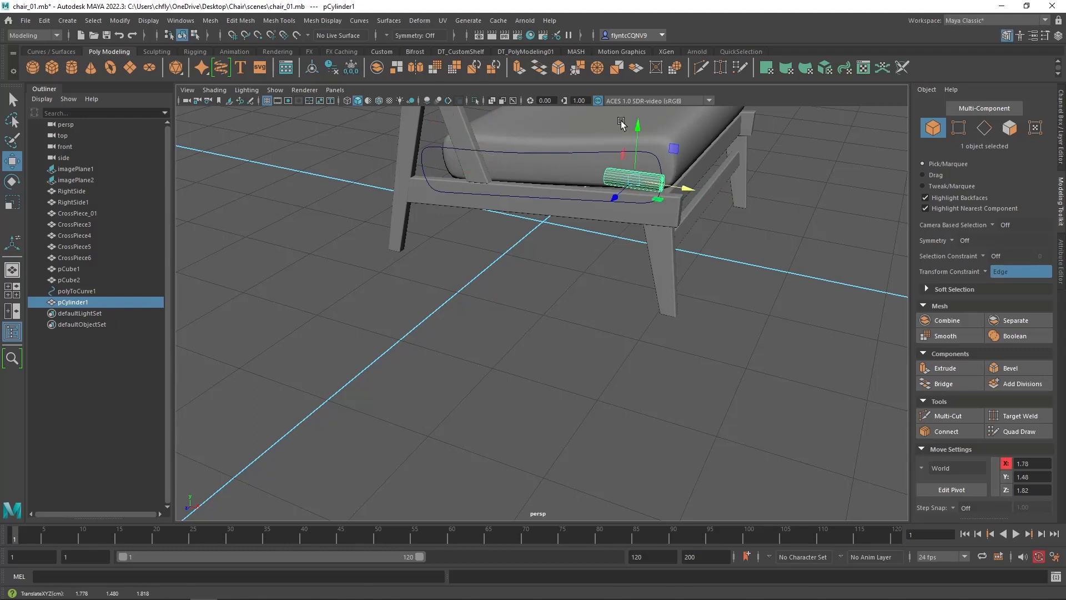
drag(637, 134, 639, 110)
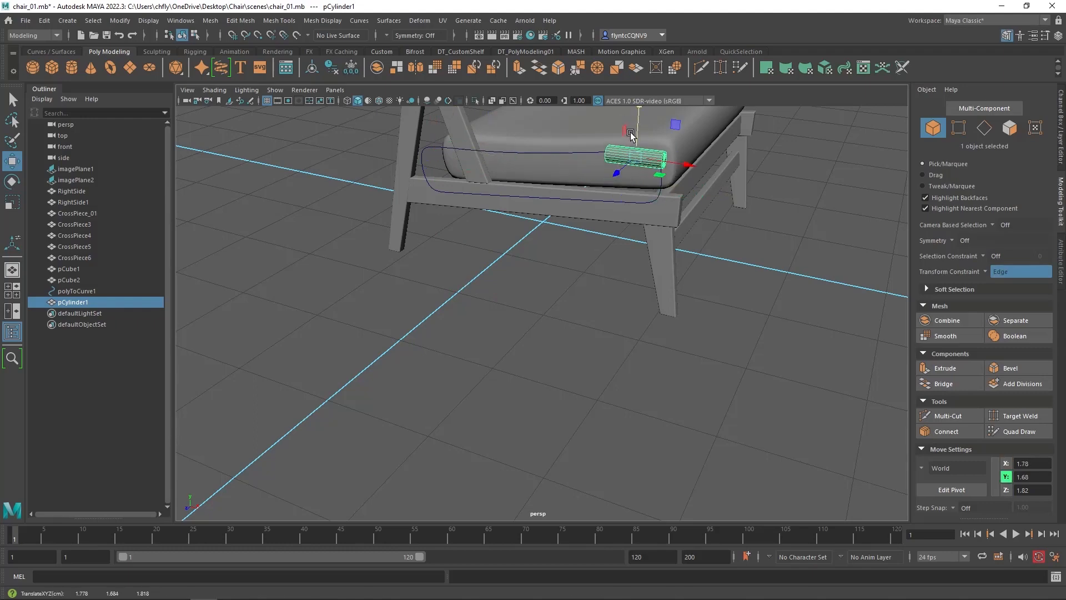
- Move the cylinder to about X 1.70, Y 1.66 and Z 1.74 so its rear end is centred on the curve
key(f)
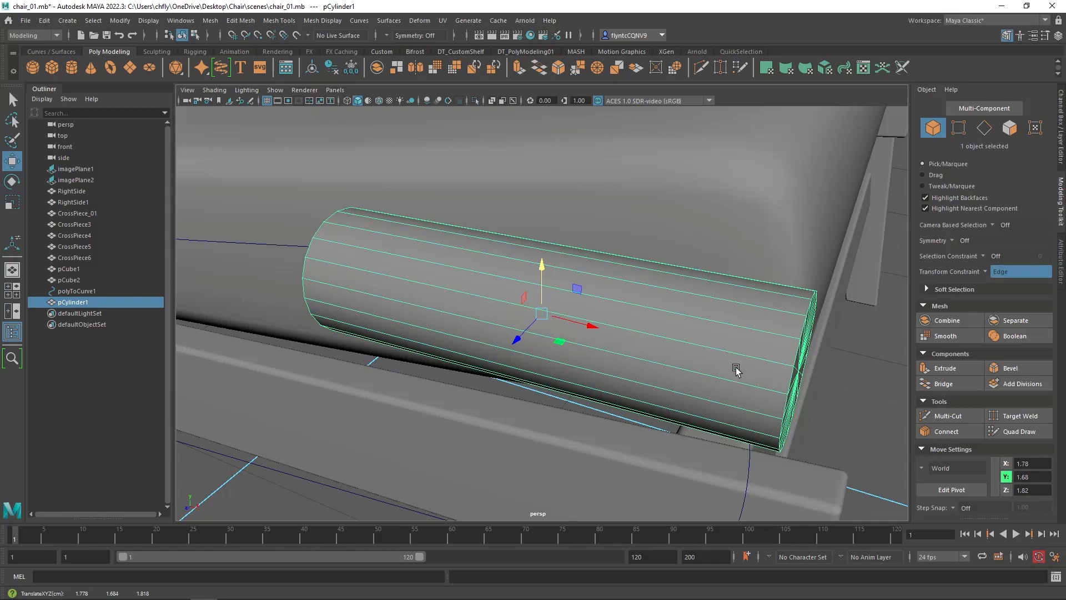
scroll(736, 369, up, 2)
scroll(724, 383, down, 5)
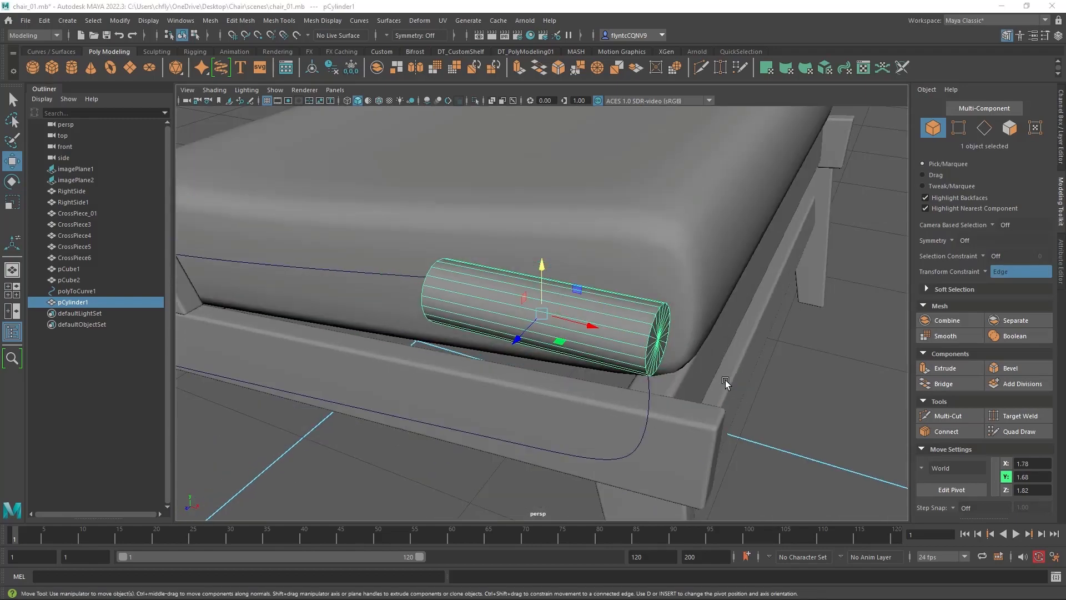
alt+drag(727, 361, 499, 309)
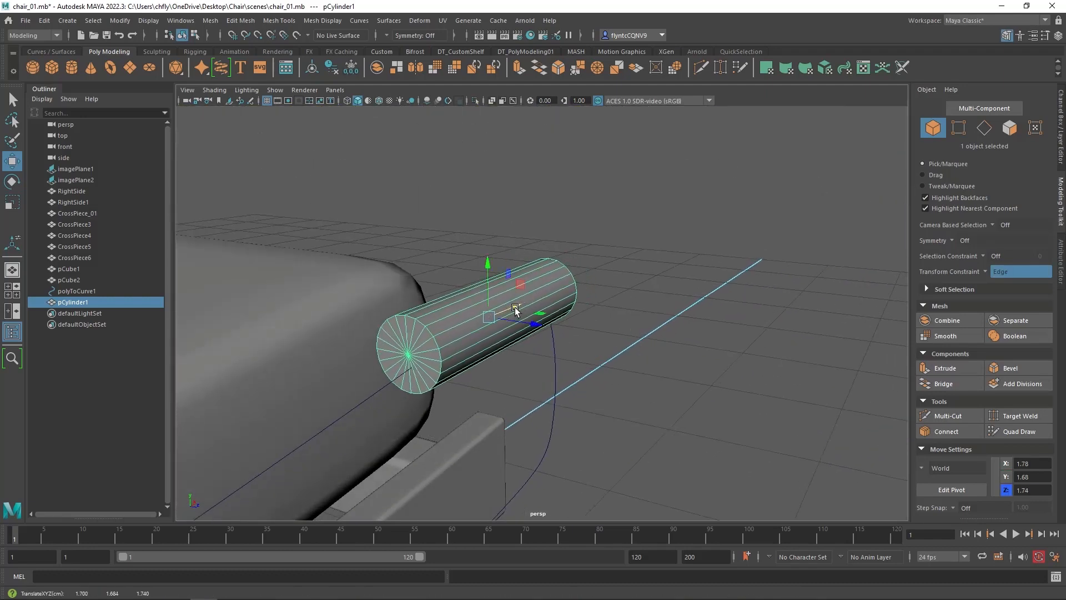
drag(487, 271, 487, 285)
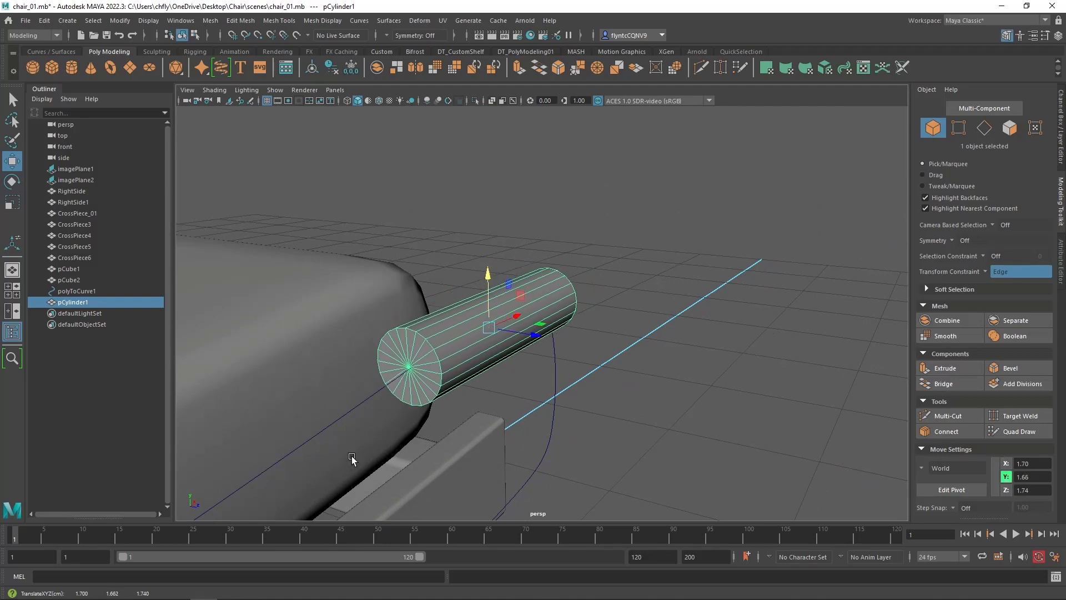
- Scale the cylinder down evenly in X and Z to piping thickness, keeping its length
alt+drag(434, 369, 507, 362)
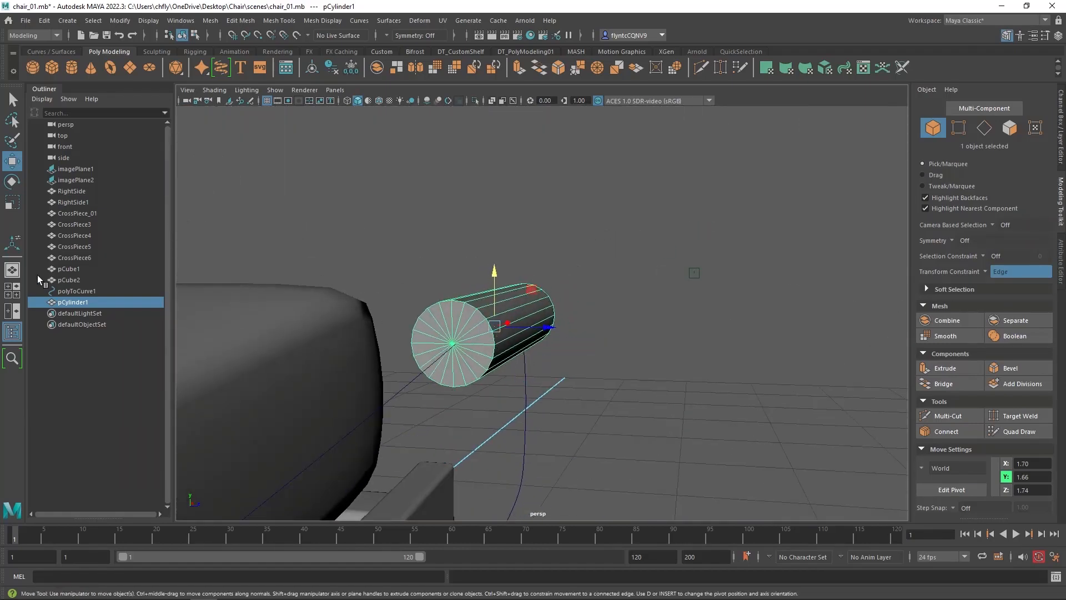
click(12, 202)
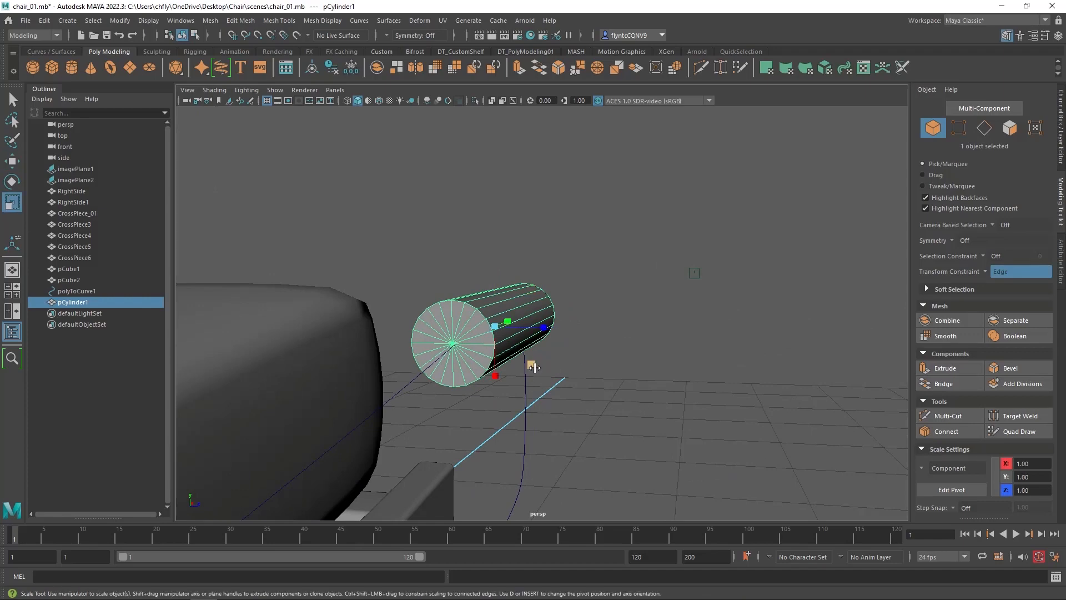
alt+drag(552, 380, 587, 341)
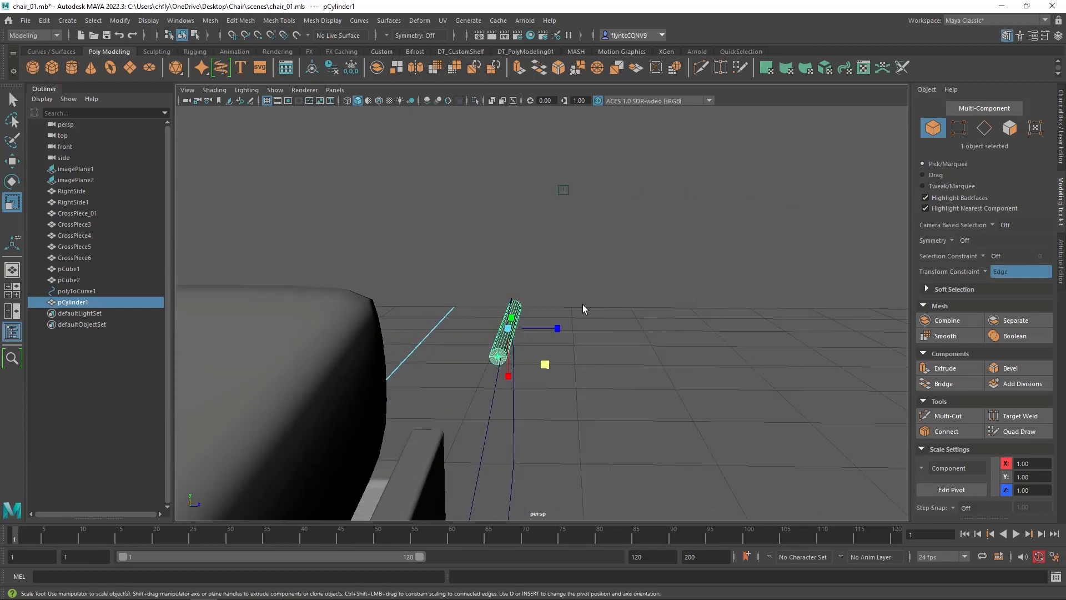
- Select the cylinder's side faces and front end in face mode, and set its cap subdivisions to 0
right_drag(583, 282, 582, 313)
alt+drag(600, 333, 606, 398)
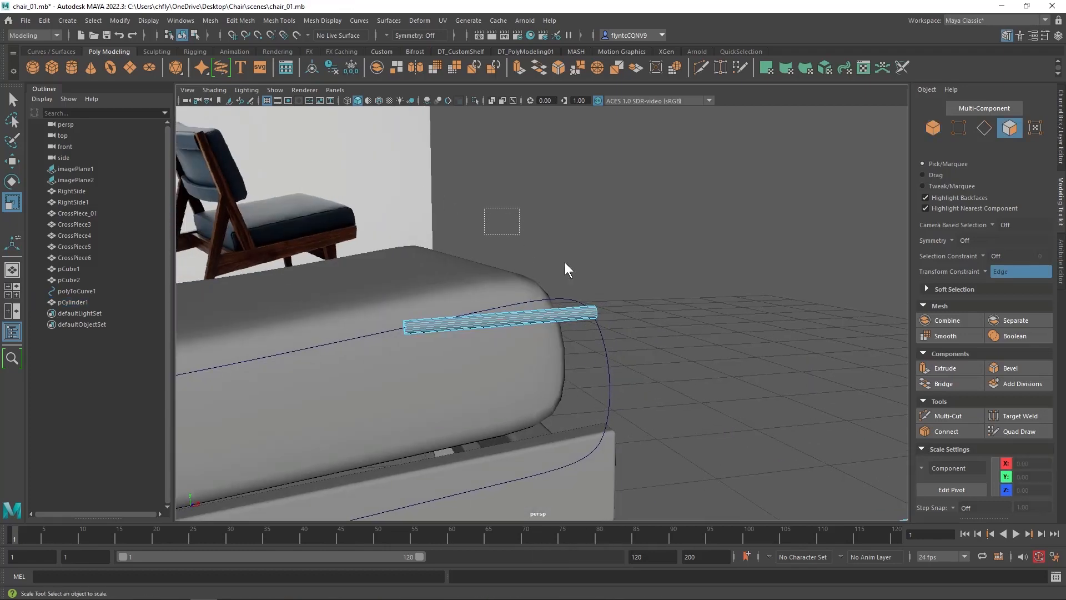
drag(565, 263, 692, 441)
alt+drag(614, 464, 460, 409)
drag(500, 236, 694, 431)
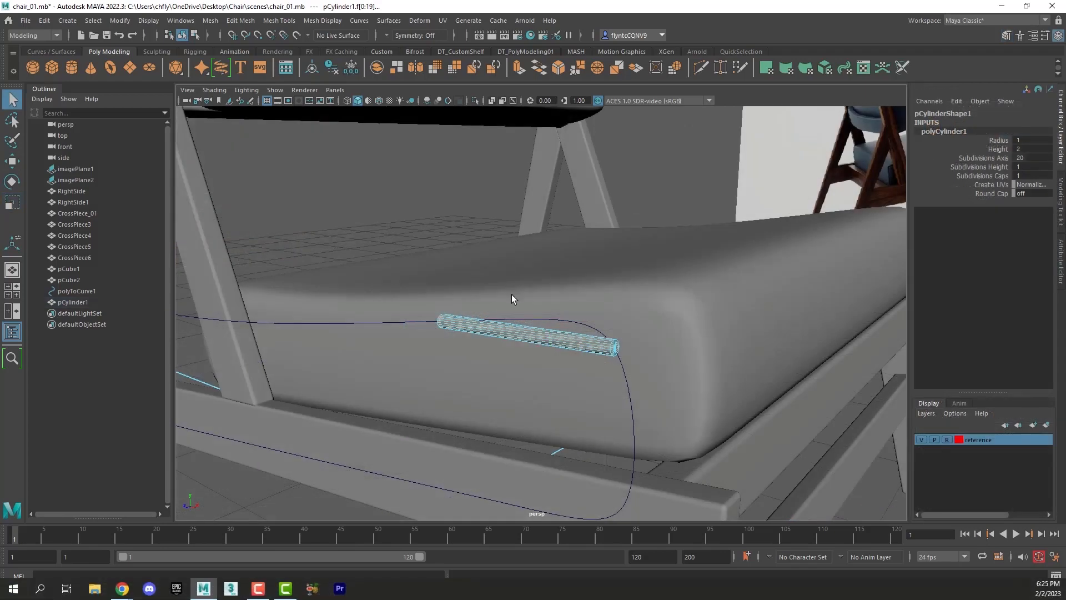
alt+drag(511, 296, 782, 298)
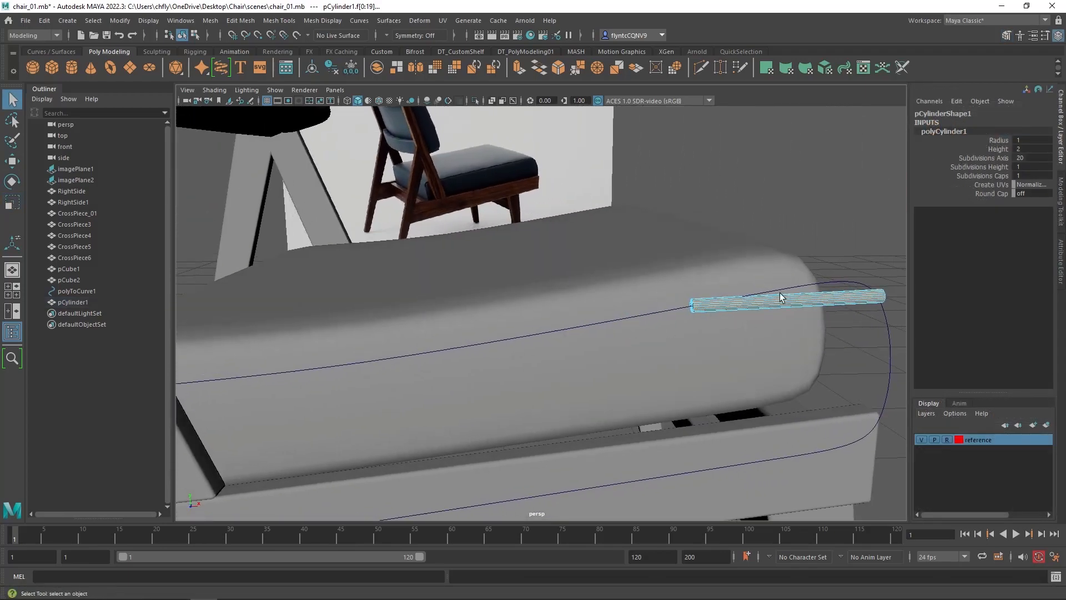
scroll(779, 301, up, 8)
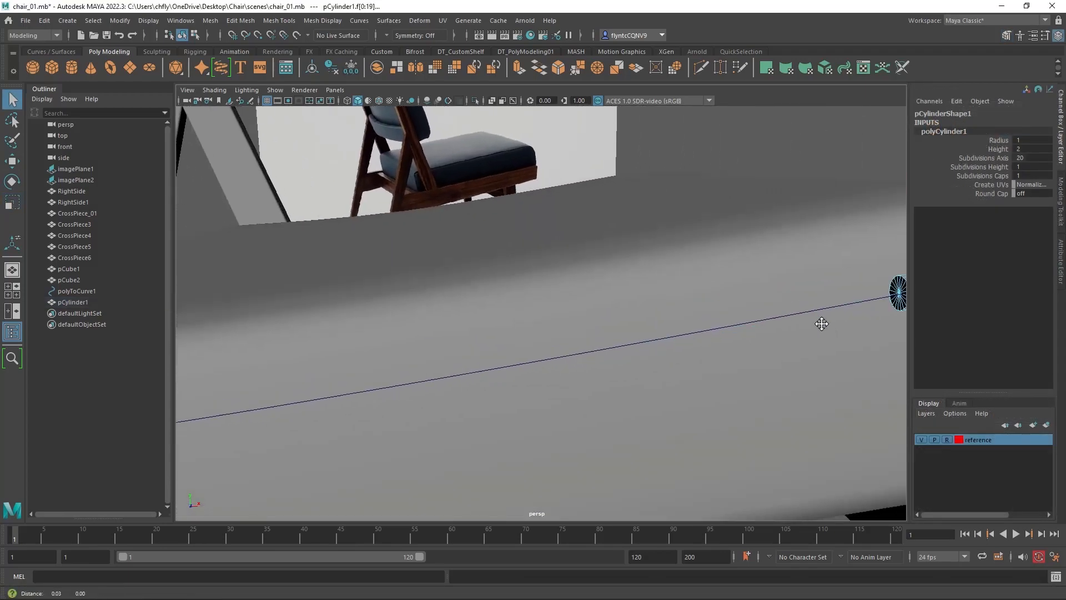
click(605, 356)
alt+drag(647, 340, 617, 337)
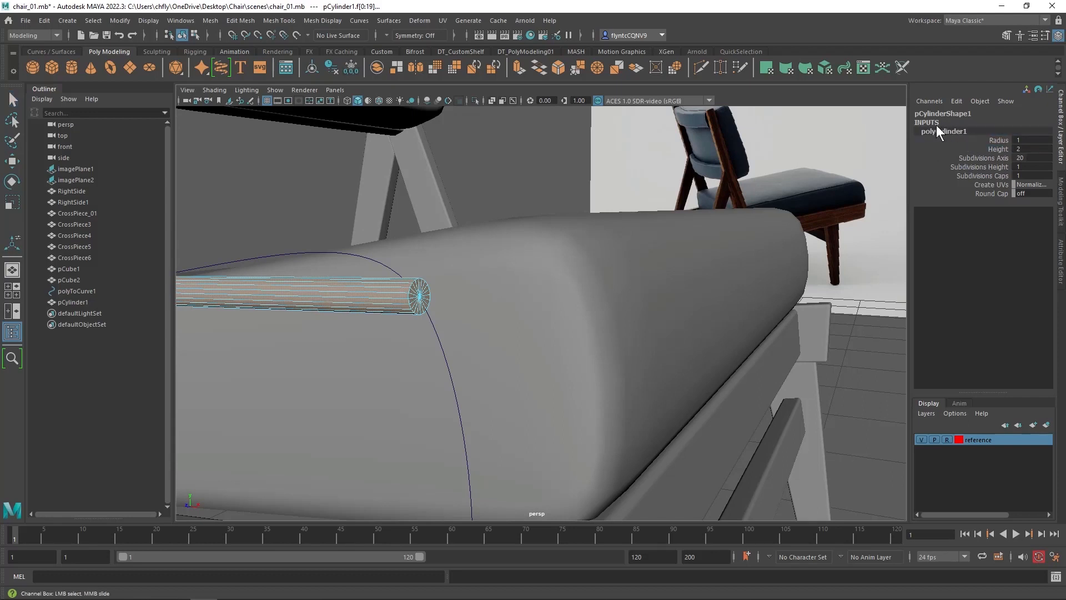
click(1030, 175)
text(0)
key(Return)
- Select all the cylinder's faces except the rear end cap and delete them, leaving a single disc
mouse_move(403, 373)
alt+mouse_down()
mouse_move(471, 387)
mouse_move(416, 385)
alt+mouse_up()
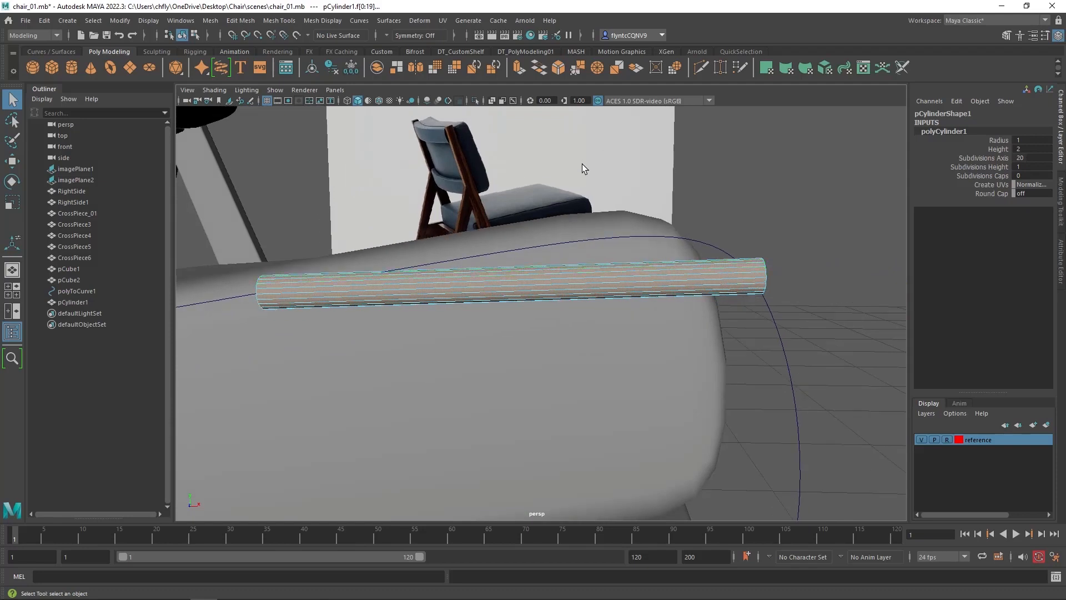
drag(581, 163, 818, 349)
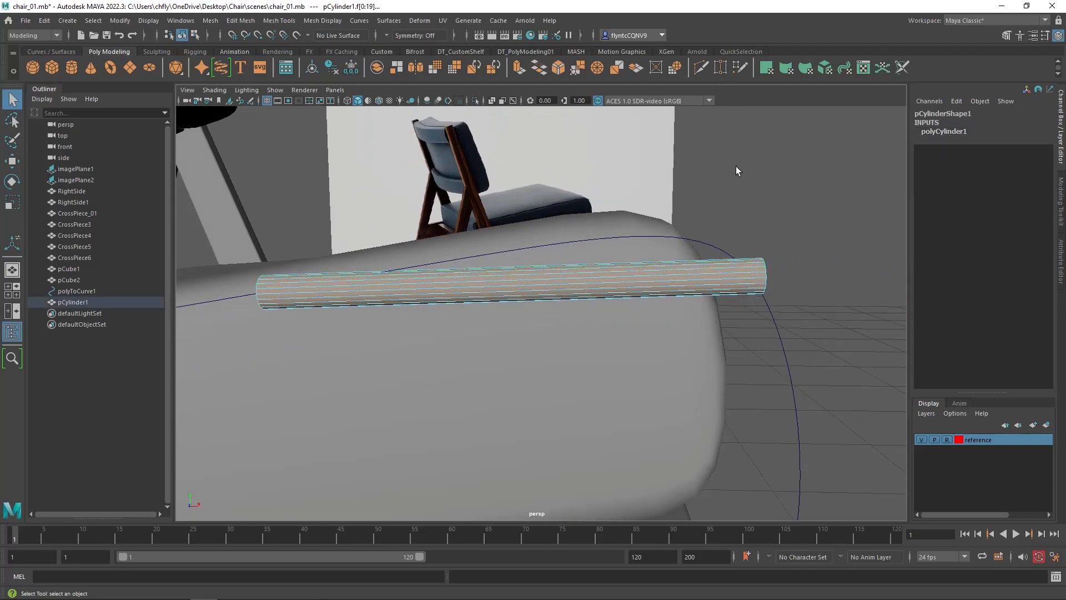
right_click(734, 195)
drag(503, 172, 879, 381)
alt+drag(737, 359, 808, 328)
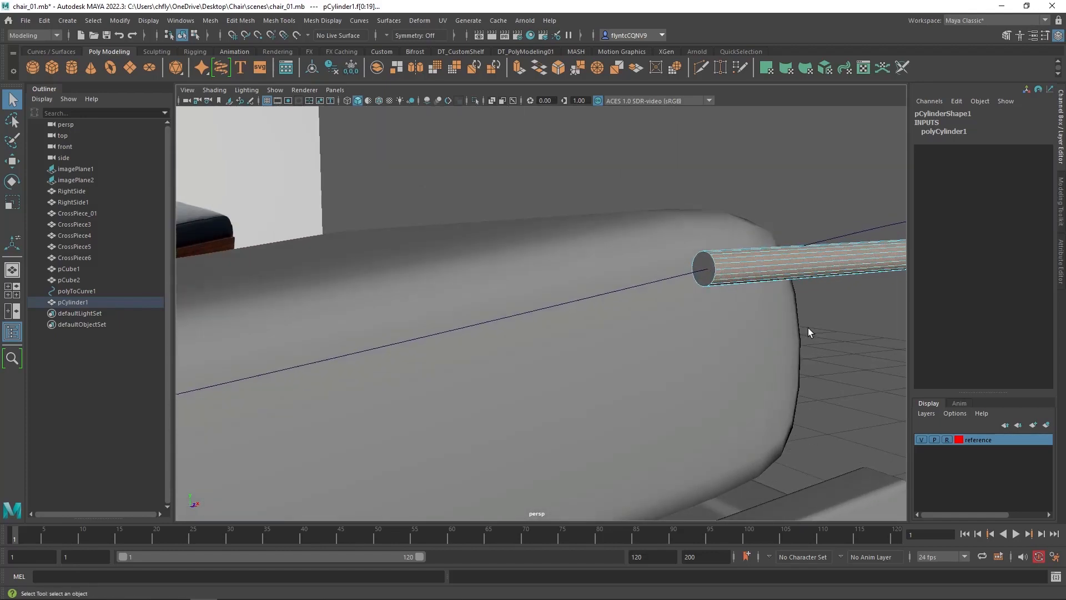
key(Delete)
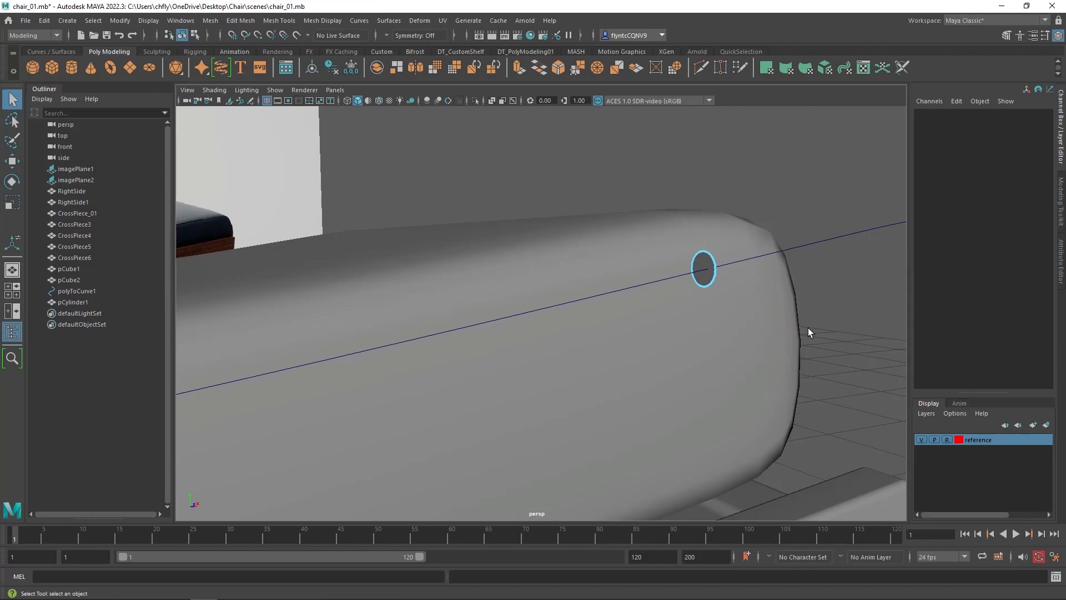
- Extrude the disc face along the selected border curve with 1 division and a thickness of 6.1644
click(729, 265)
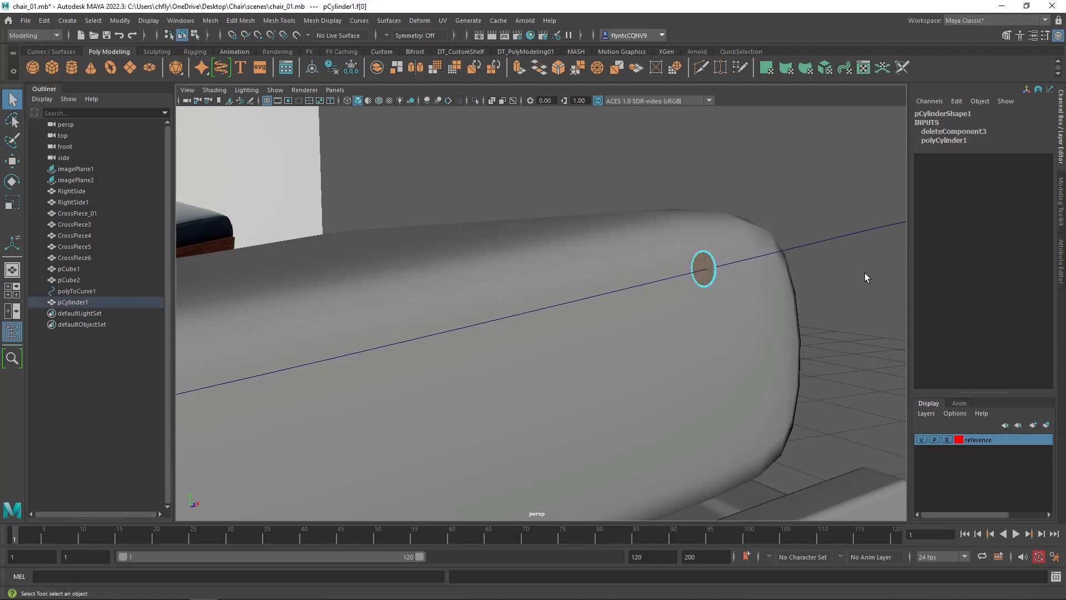
click(862, 231)
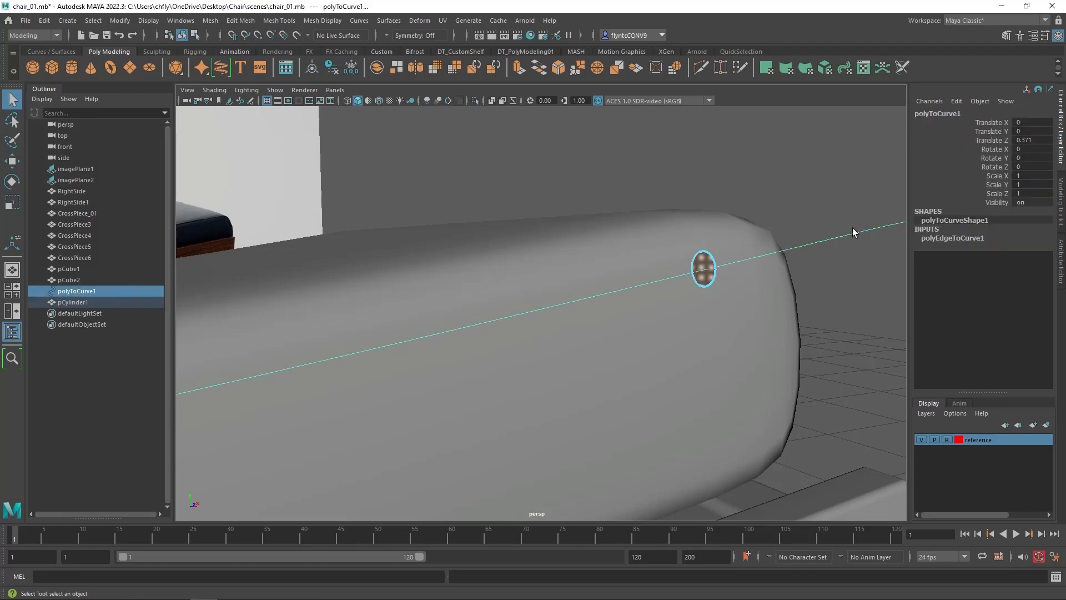
click(273, 20)
mouse_move(251, 23)
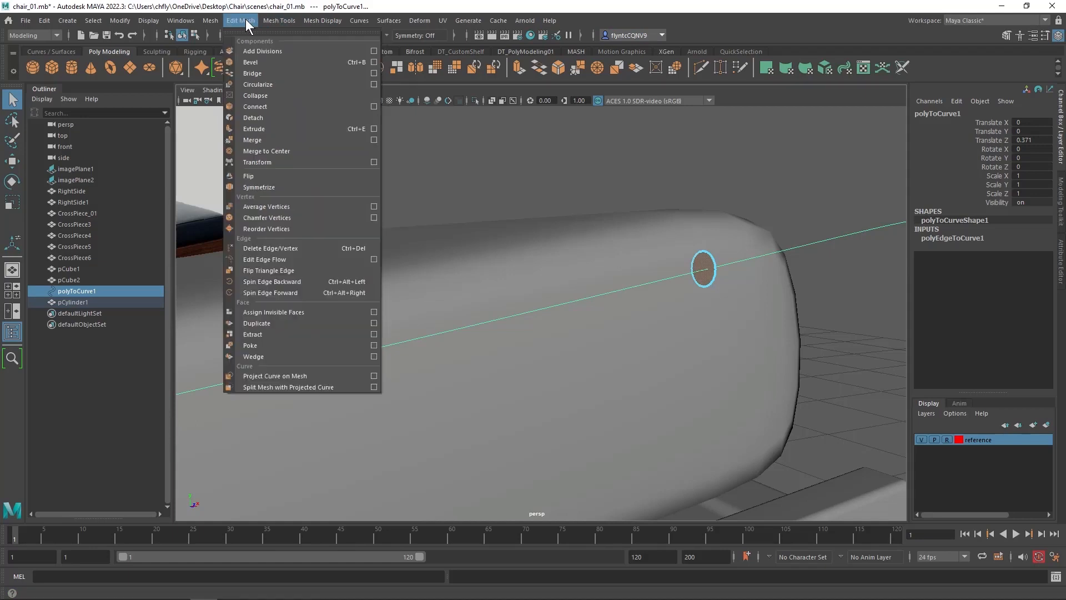
click(374, 129)
drag(830, 138, 934, 239)
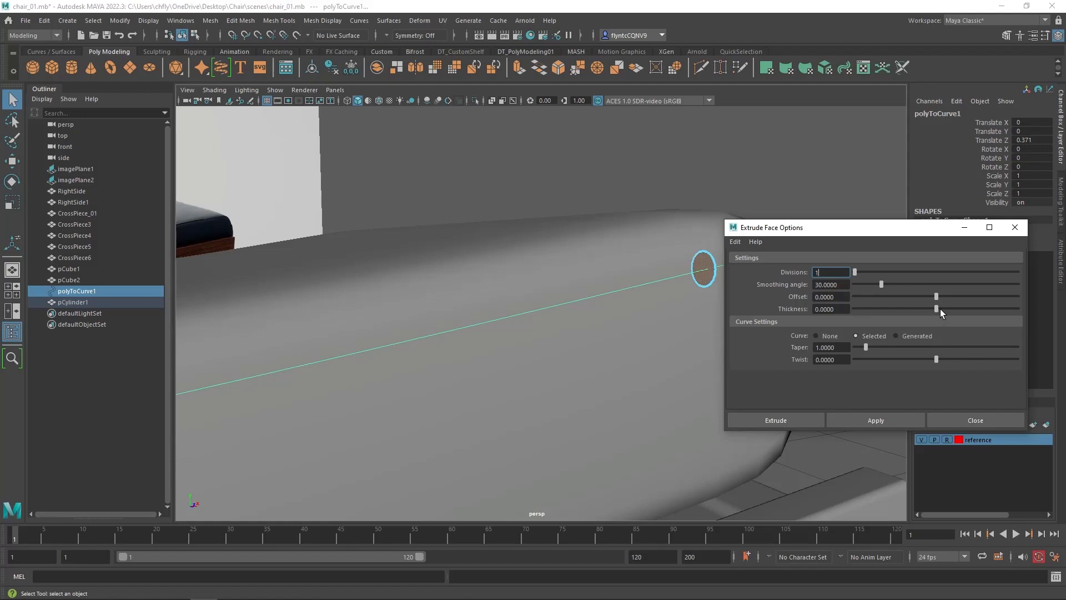
drag(940, 309, 961, 308)
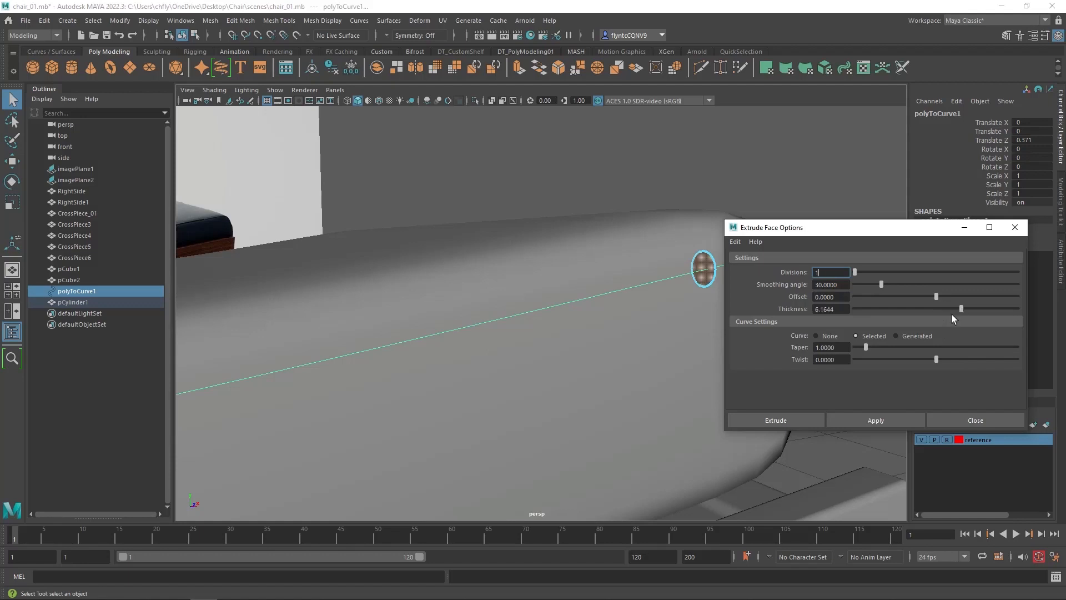
click(885, 420)
drag(853, 227, 956, 225)
- Set the extrusion's divisions to 200
scroll(444, 412, down, 10)
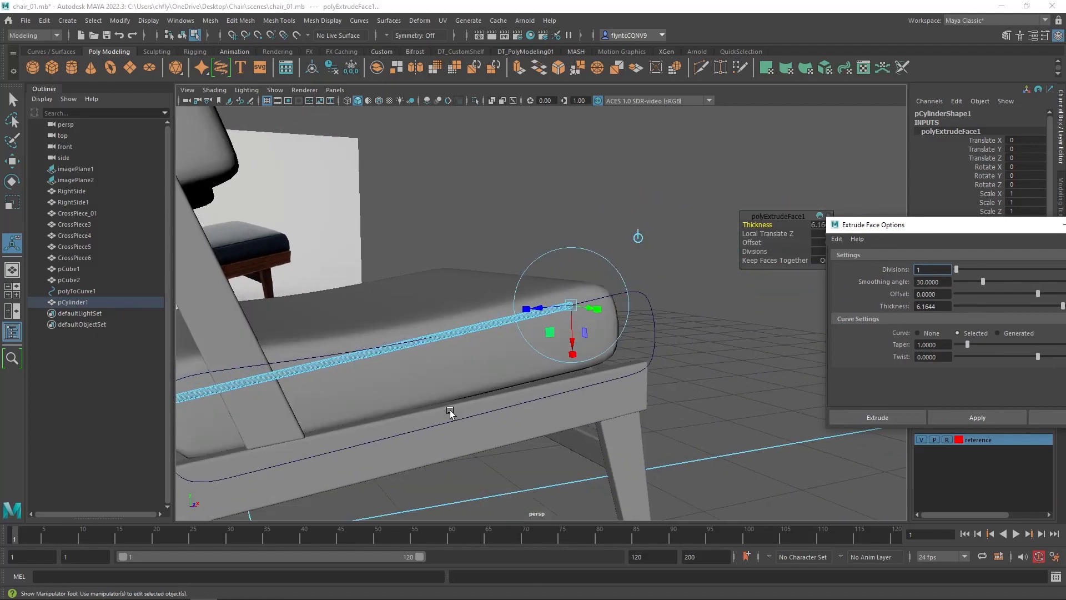
scroll(449, 410, up, 5)
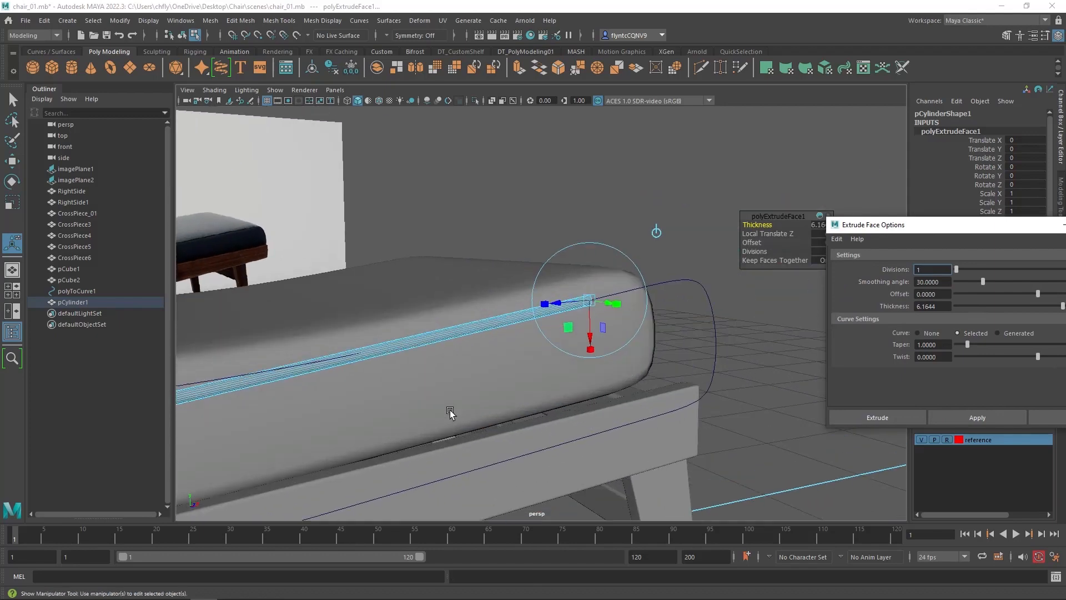
alt+middle_drag(458, 415, 349, 427)
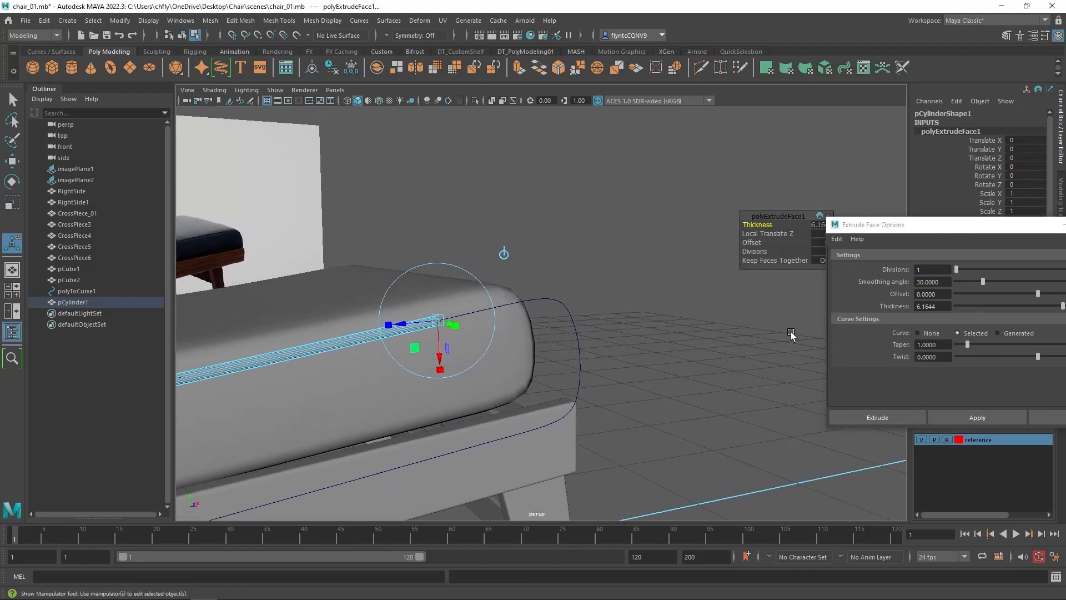
drag(788, 217, 649, 206)
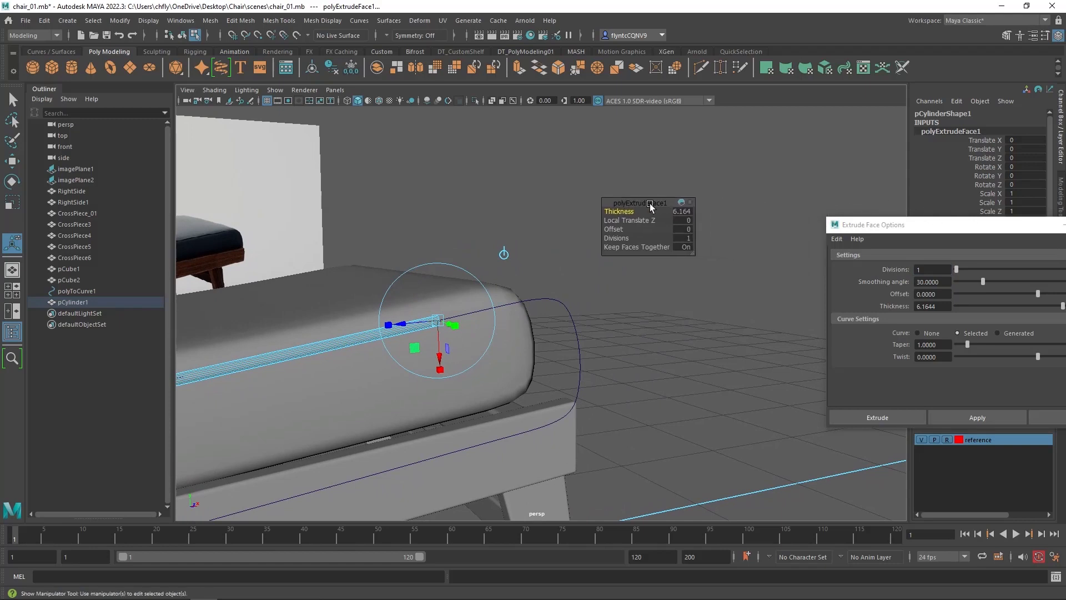
click(622, 245)
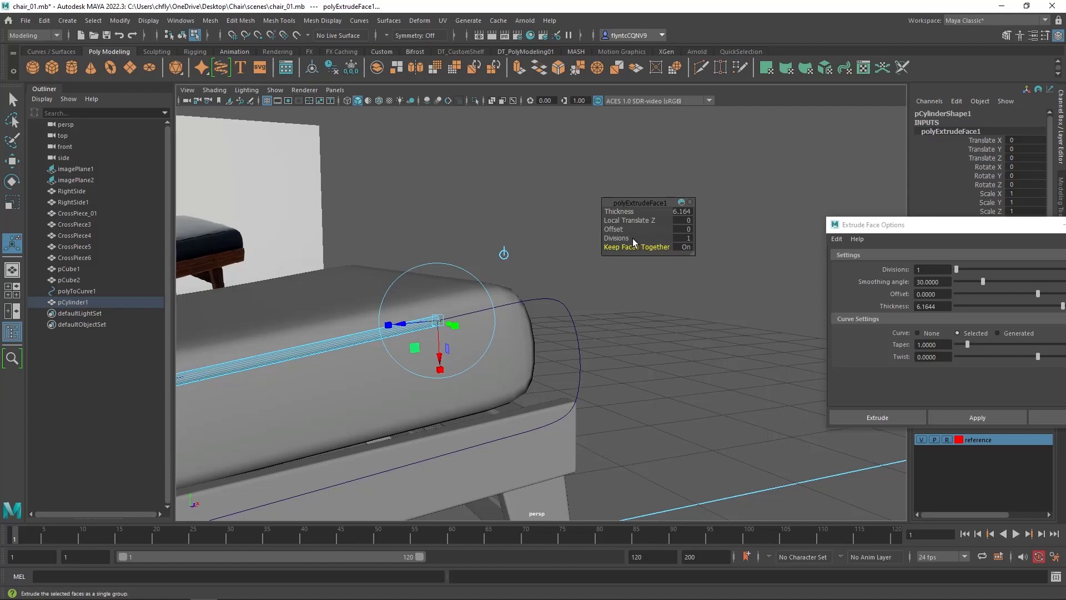
drag(628, 238, 803, 241)
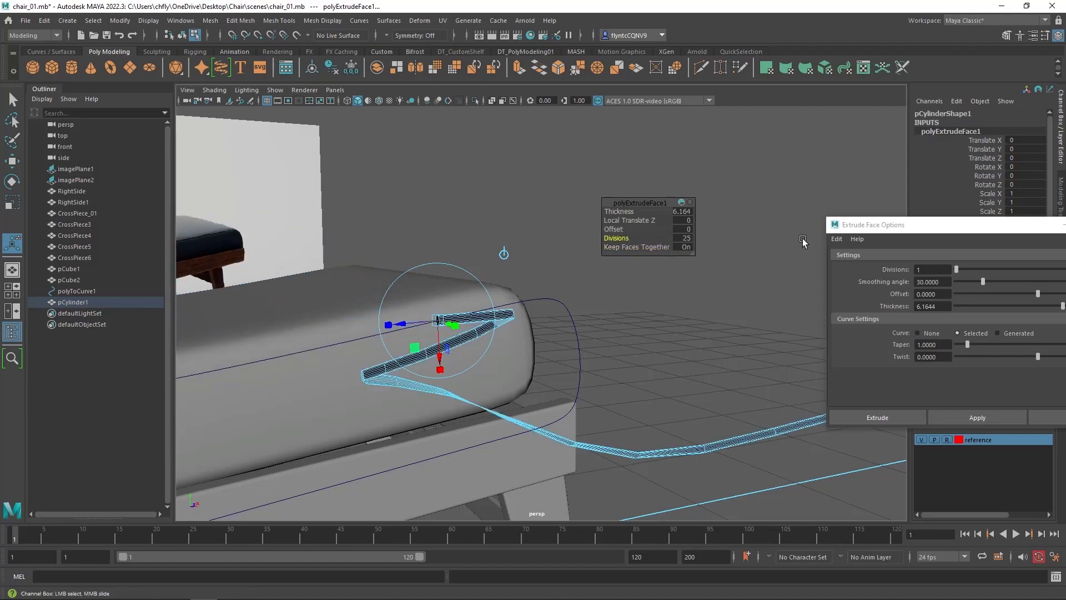
click(681, 237)
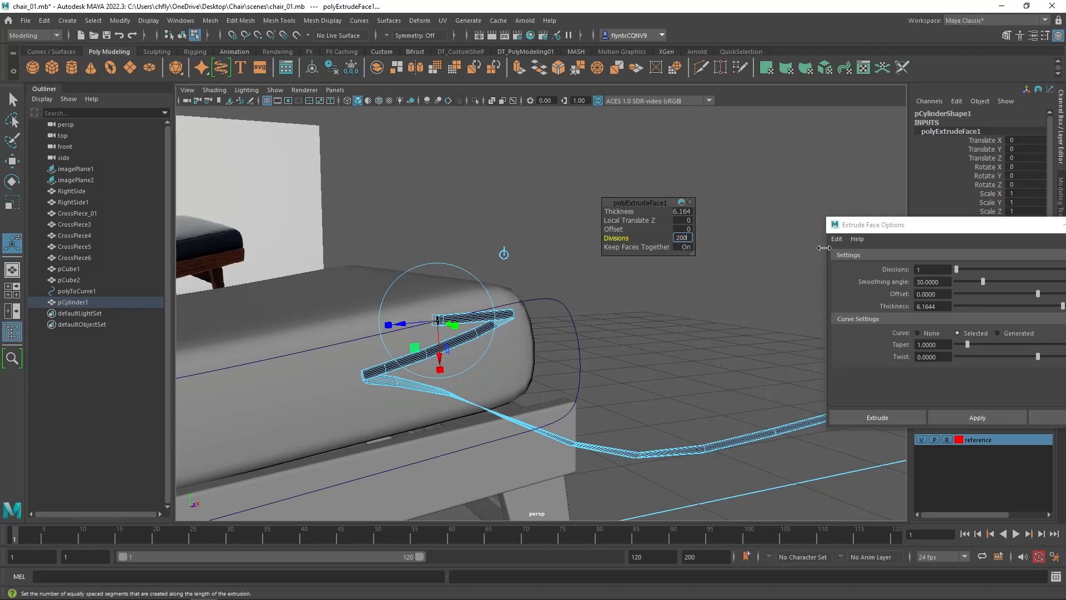
key(Return)
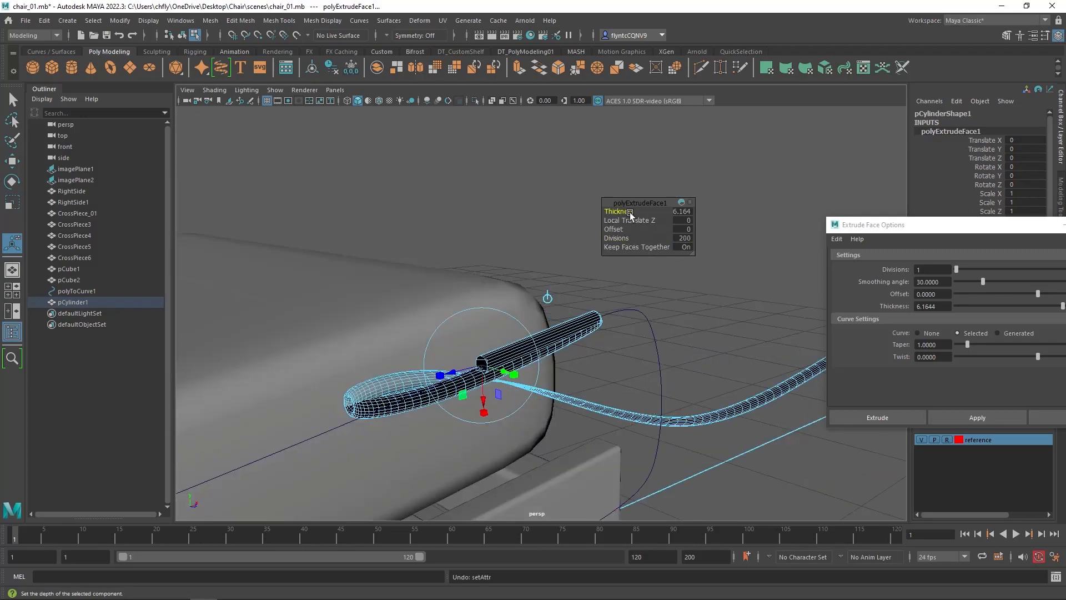
- Reduce the extrusion's thickness to about -0.035 so the tube follows the border curve, and close the extrude options
middle_drag(630, 213, 595, 216)
key(ctrl+z)
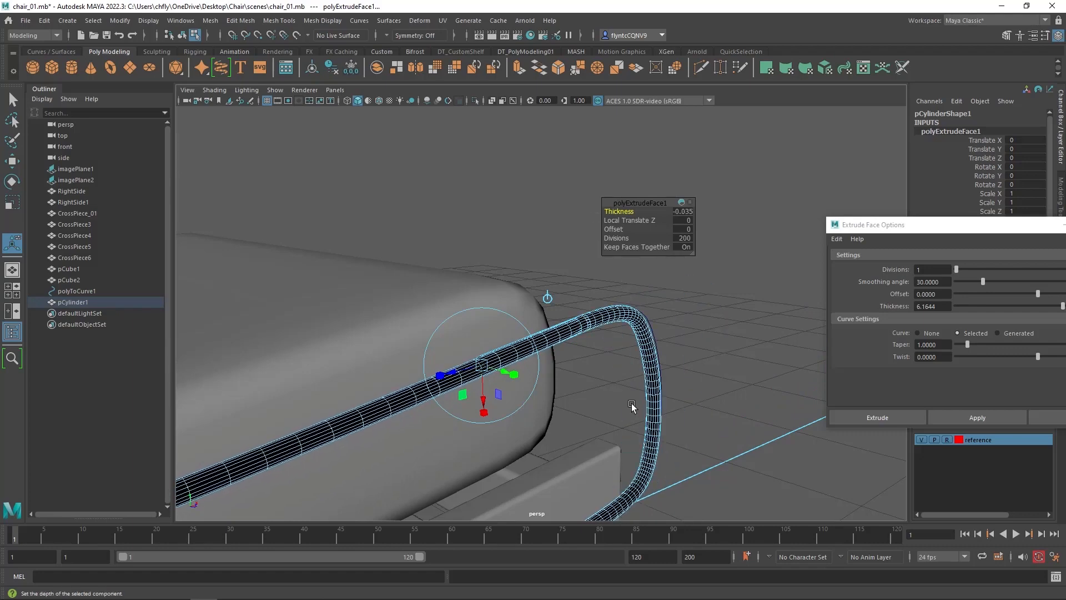
alt+right_drag(629, 405, 588, 398)
mouse_move(488, 405)
alt+mouse_down()
mouse_move(545, 383)
mouse_move(497, 401)
alt+mouse_up()
drag(872, 224, 758, 135)
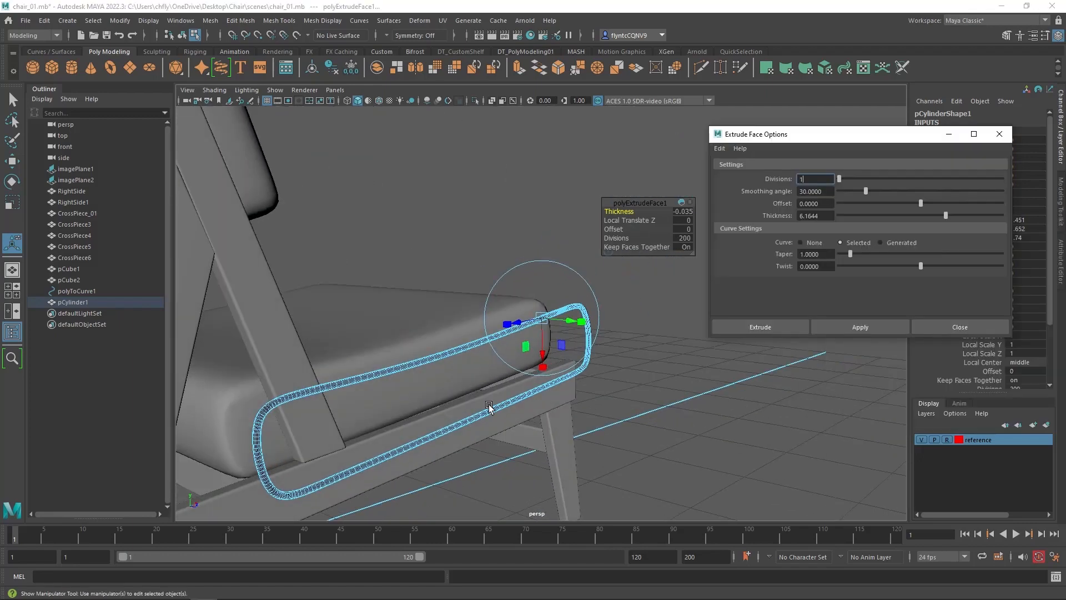
click(974, 323)
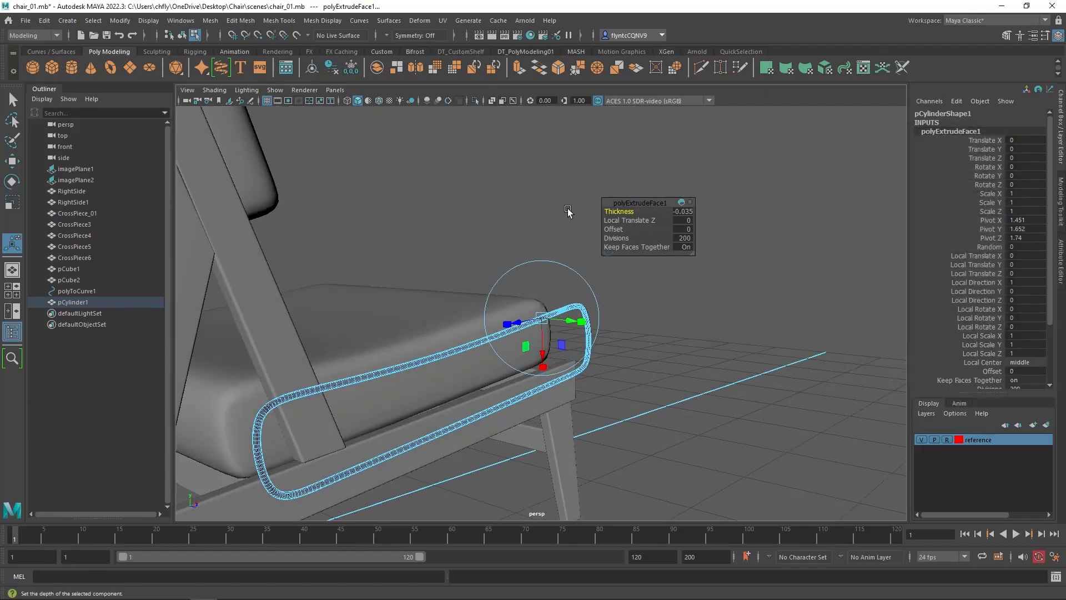
- Examine the extruded tube's surface shading up close and along its whole path beside the seat cushion
click(14, 165)
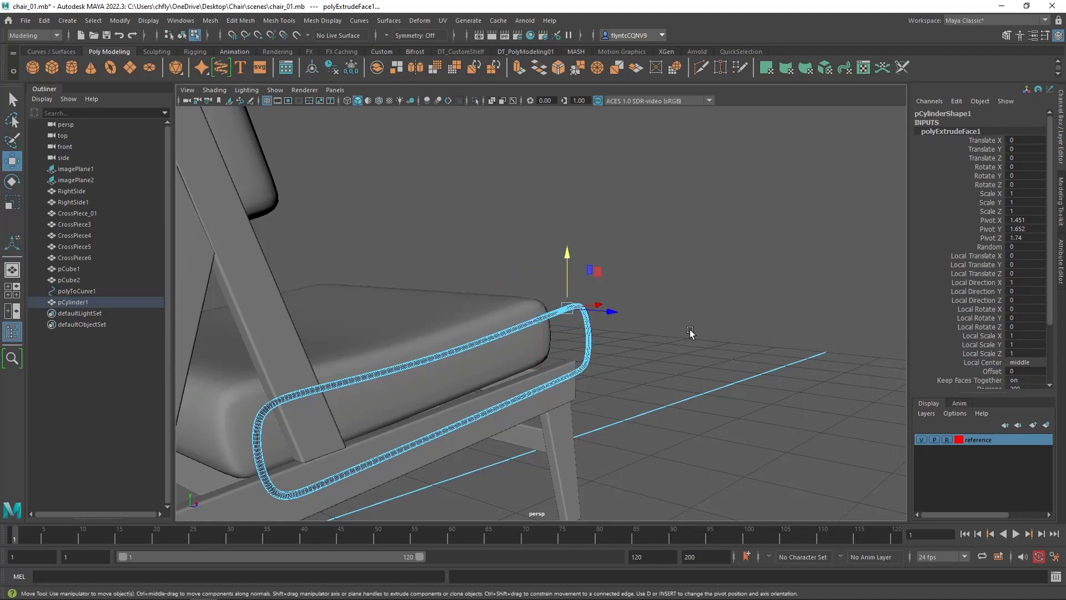
alt+drag(709, 381, 498, 390)
scroll(498, 390, down, 2)
scroll(500, 388, up, 8)
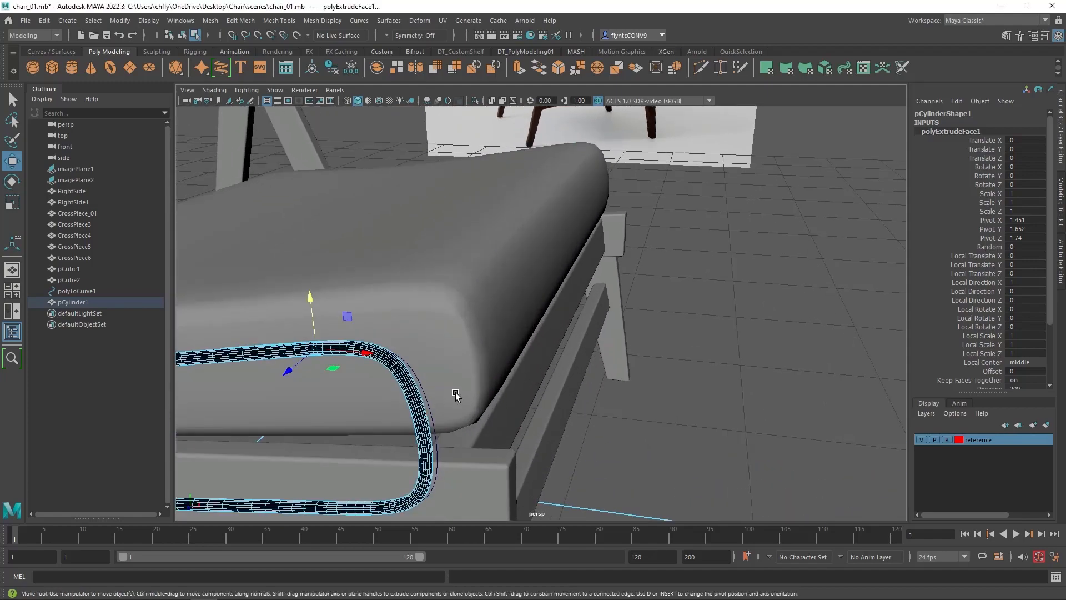
scroll(514, 372, up, 3)
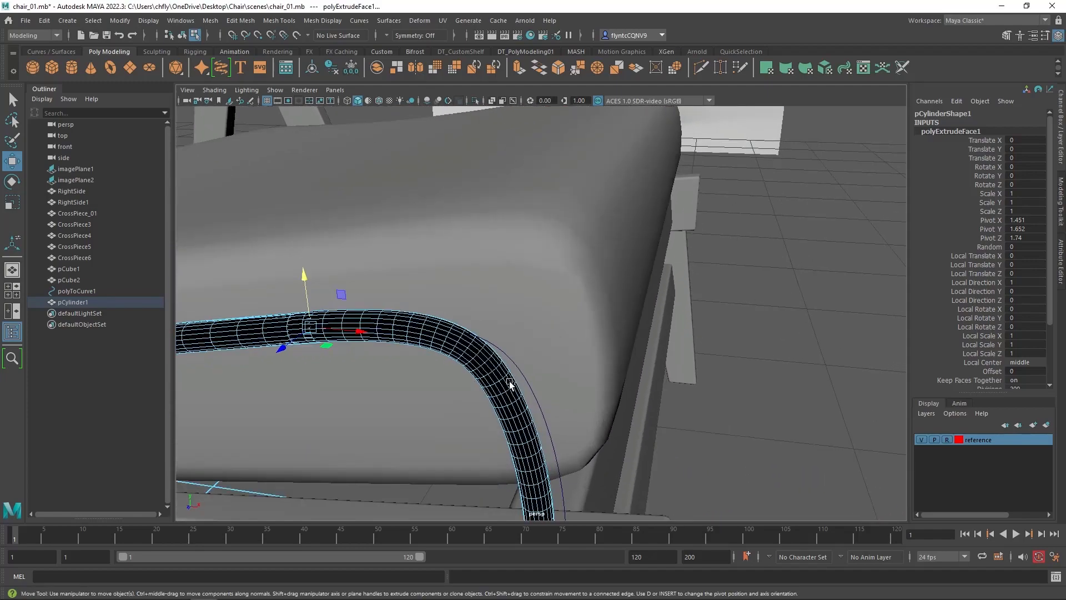
alt+drag(508, 381, 513, 372)
scroll(455, 344, up, 1)
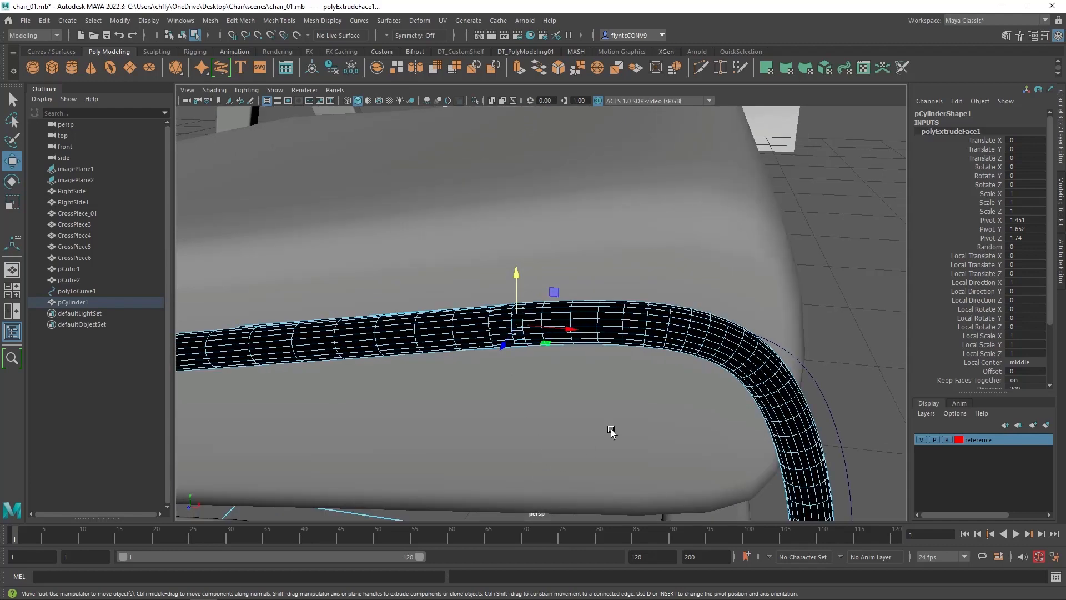
scroll(610, 430, down, 5)
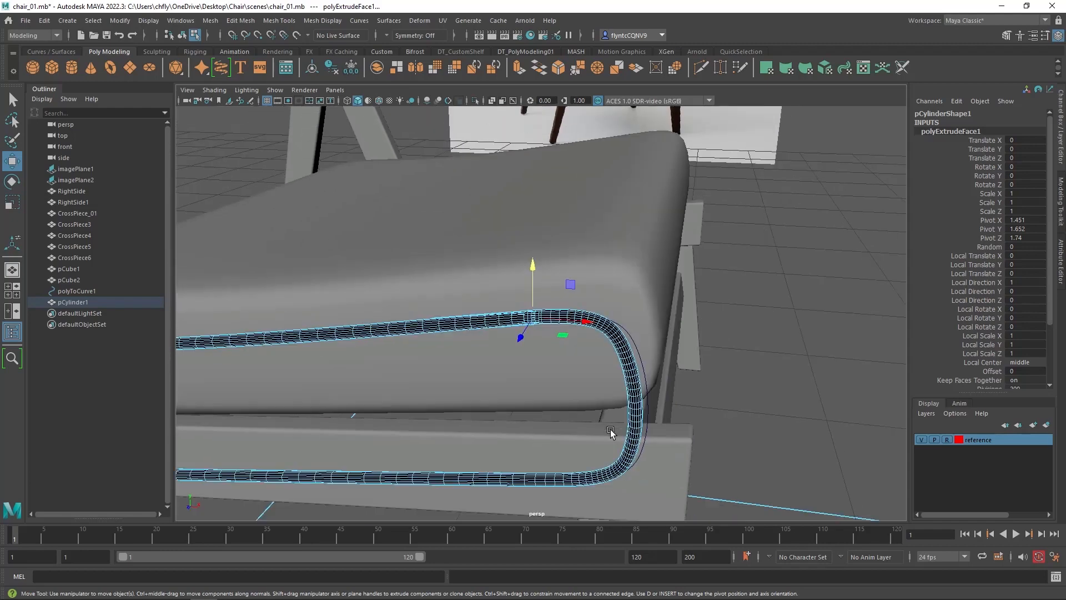
alt+drag(617, 431, 289, 403)
scroll(610, 429, up, 2)
scroll(611, 429, down, 3)
alt+drag(388, 395, 476, 381)
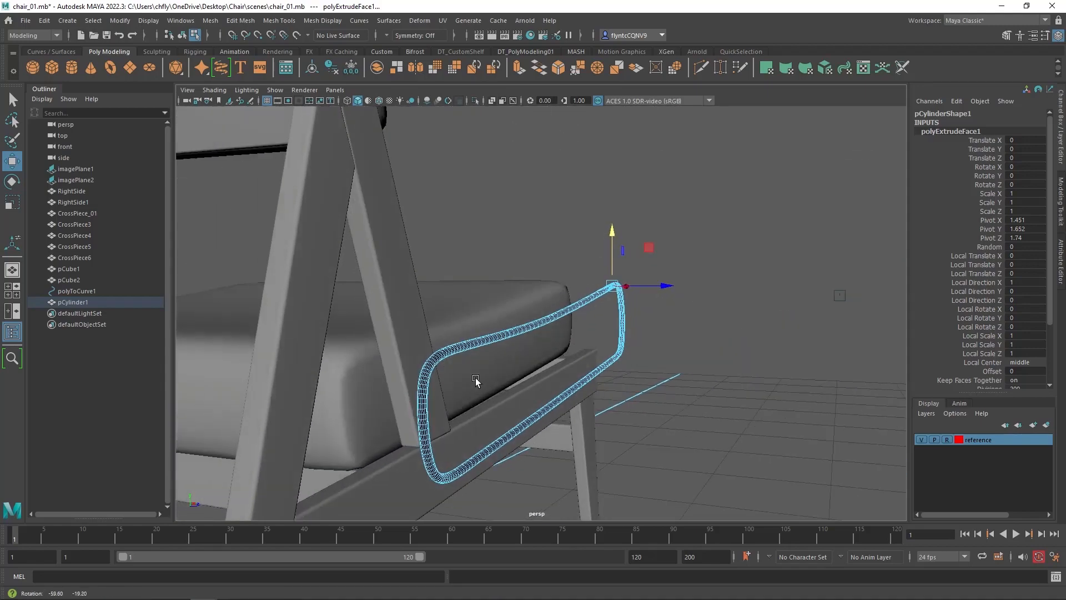
- Select all faces of the extruded tube and reverse their normals
mouse_move(552, 316)
right_down()
mouse_move(556, 242)
mouse_move(553, 312)
right_up()
alt+drag(529, 323, 675, 531)
alt+drag(716, 344, 754, 316)
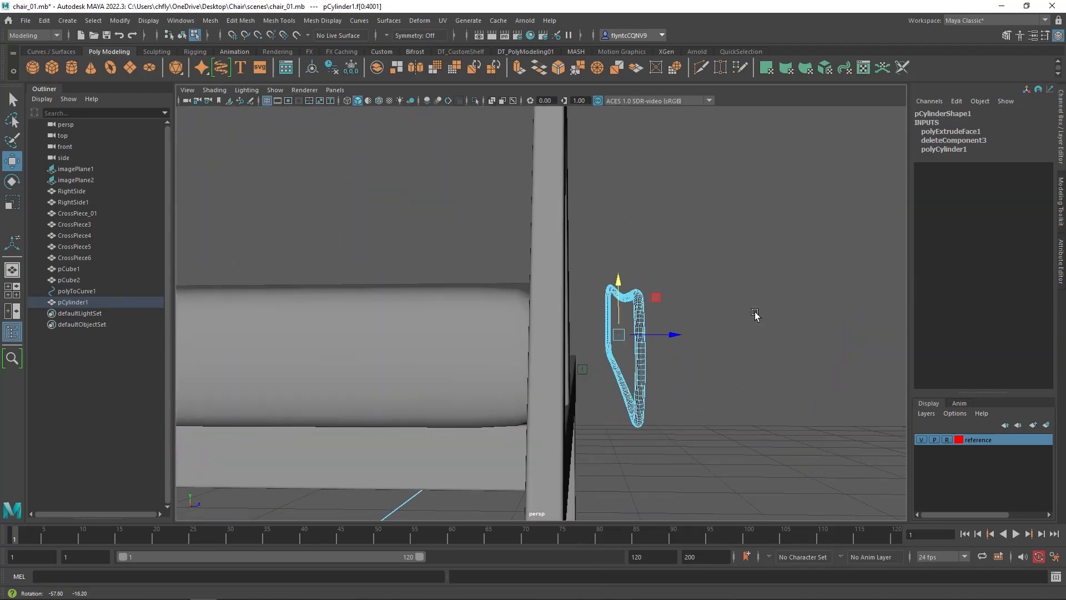
drag(574, 236, 699, 487)
alt+drag(809, 390, 711, 419)
scroll(547, 339, down, 2)
scroll(548, 339, up, 3)
scroll(730, 174, up, 2)
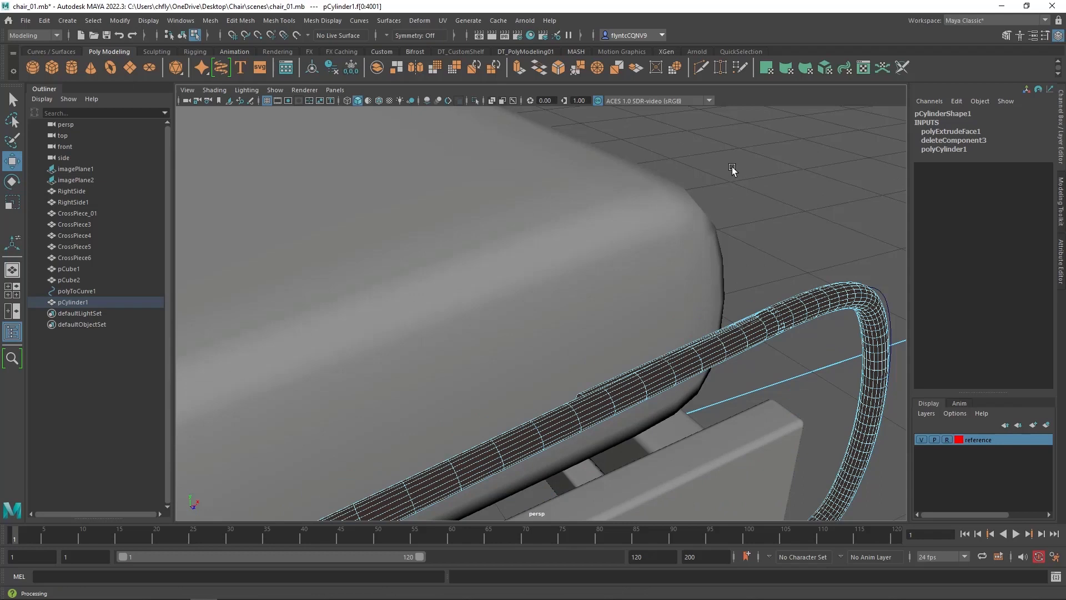
shift+right_drag(732, 166, 853, 188)
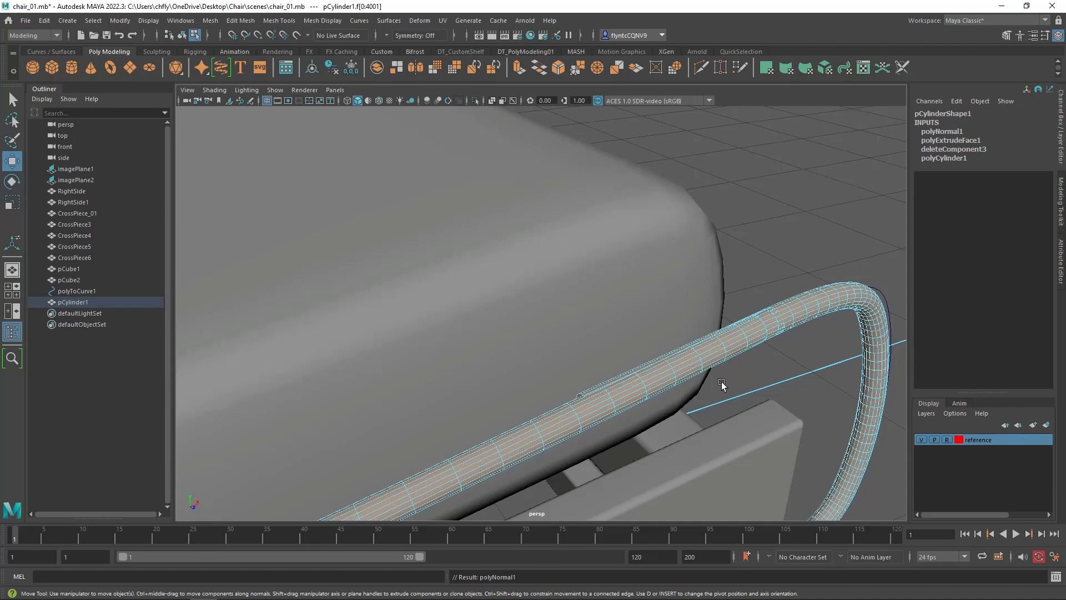
- Move the whole tube as an object onto the seat cushion's side edge, to about X 1.723, Y 1.666, Z 1.376
scroll(721, 383, down, 5)
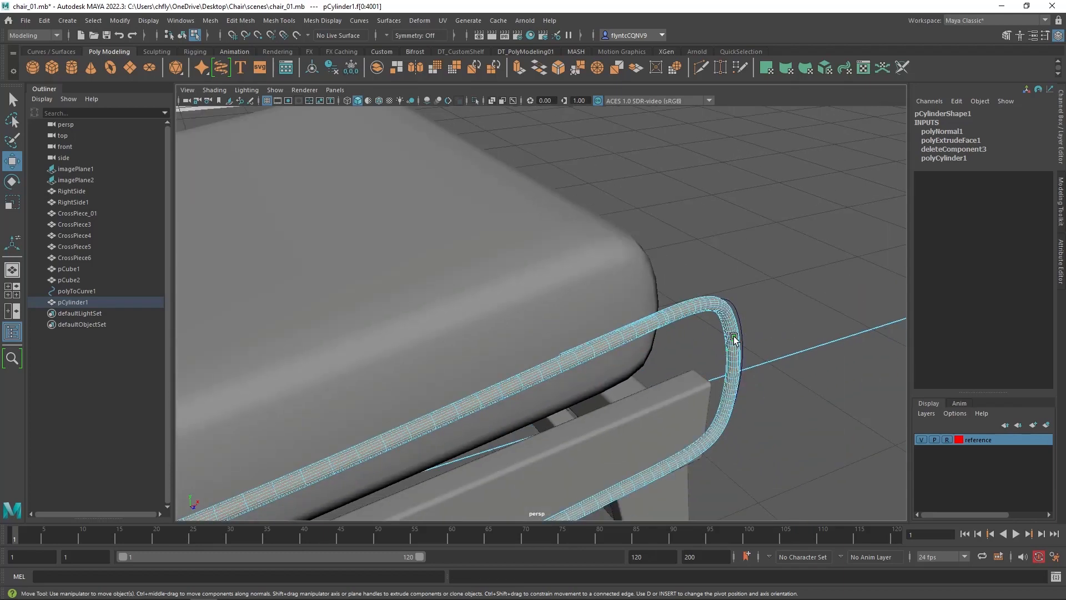
right_drag(734, 337, 777, 270)
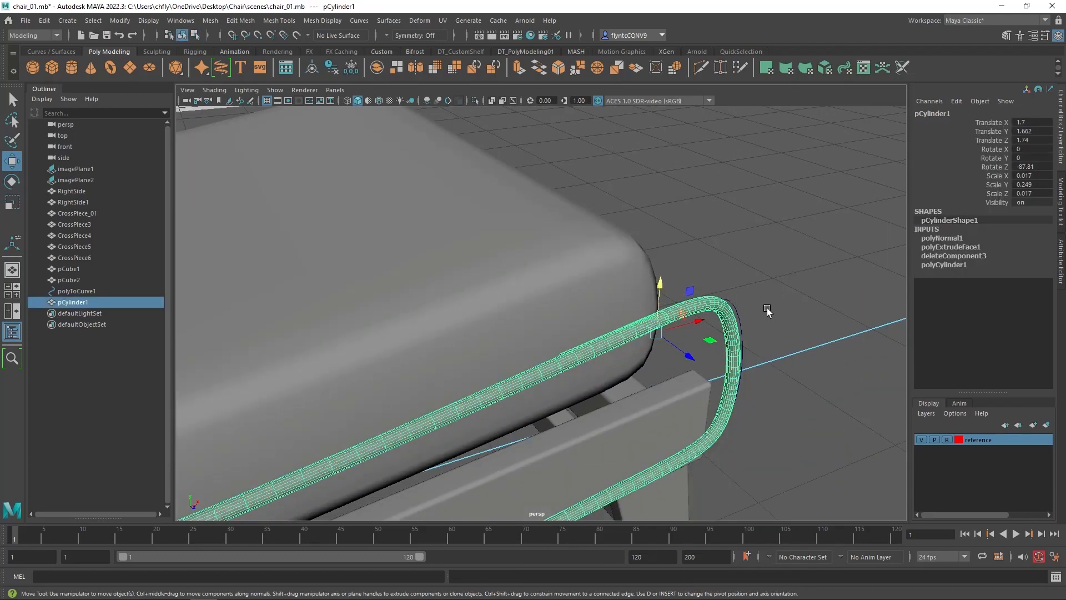
alt+drag(767, 308, 542, 331)
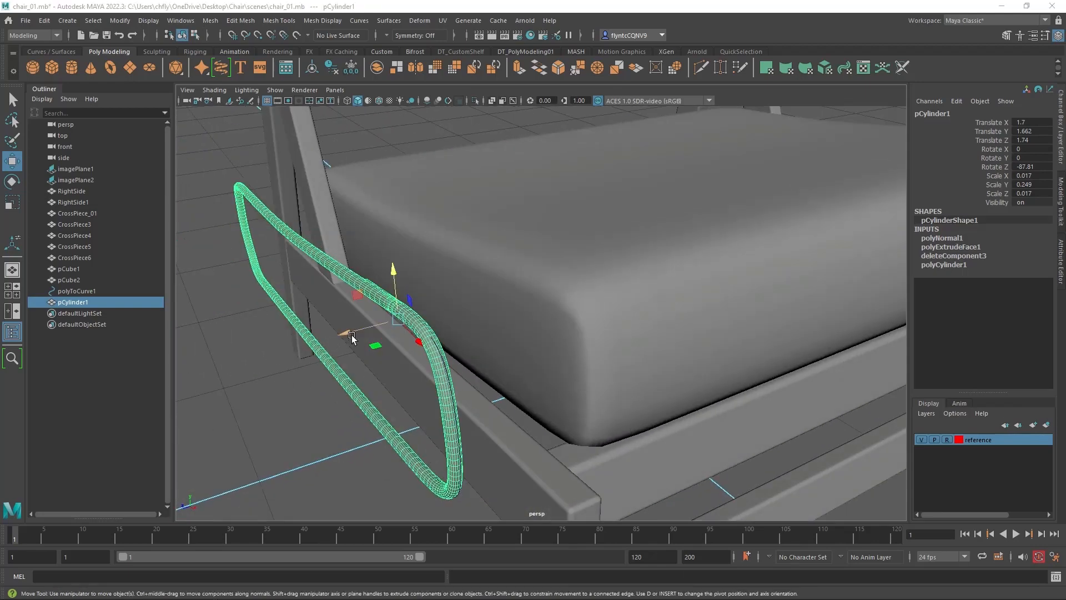
drag(352, 338, 494, 324)
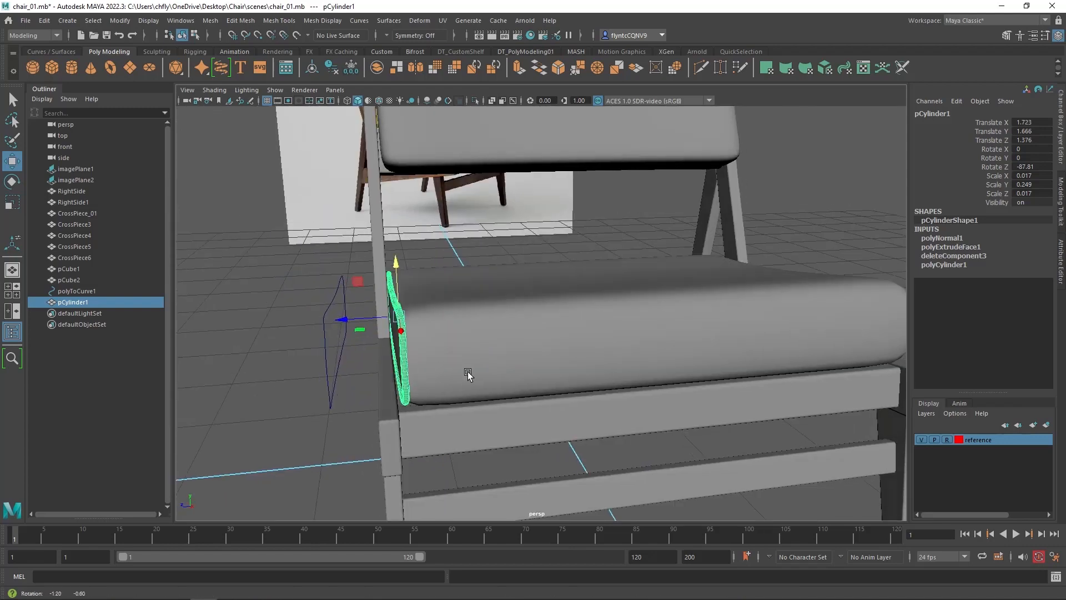
alt+drag(468, 374, 401, 383)
- Try moving the border curve to see how the piping reacts, and undo the move
click(333, 348)
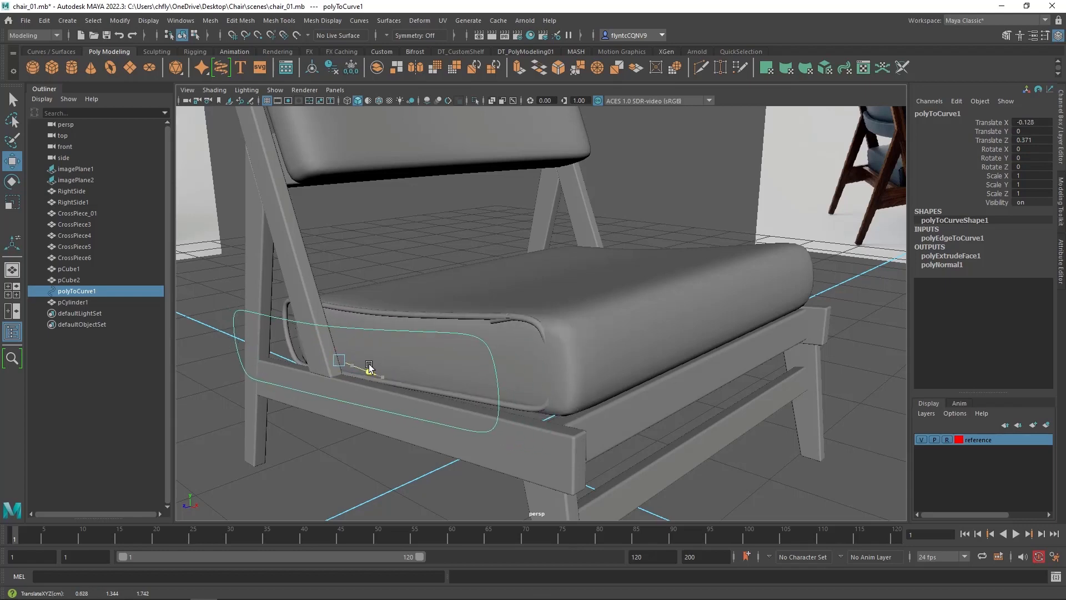
key(ctrl+z)
alt+drag(769, 369, 731, 373)
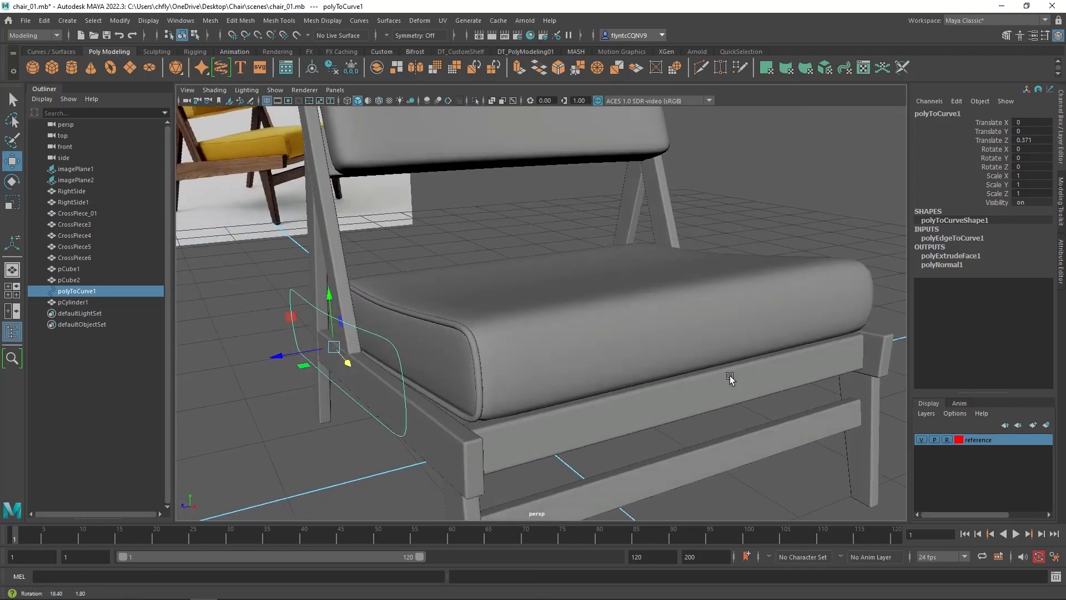
- Delete all construction history in the scene and move the border curve outward to a Translate Z of about 0.604
click(461, 329)
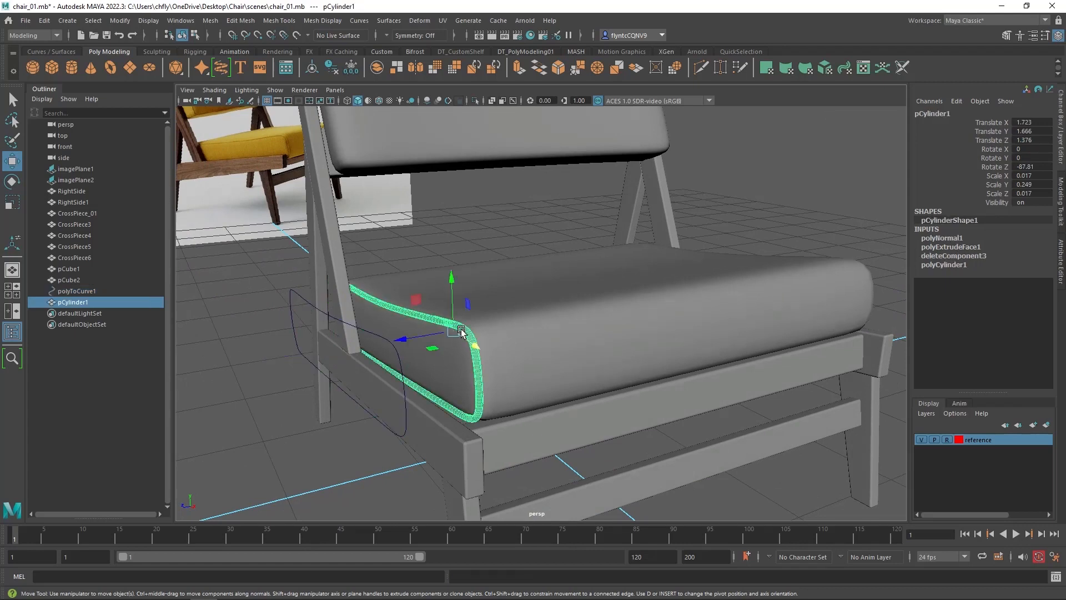
click(45, 20)
mouse_move(120, 165)
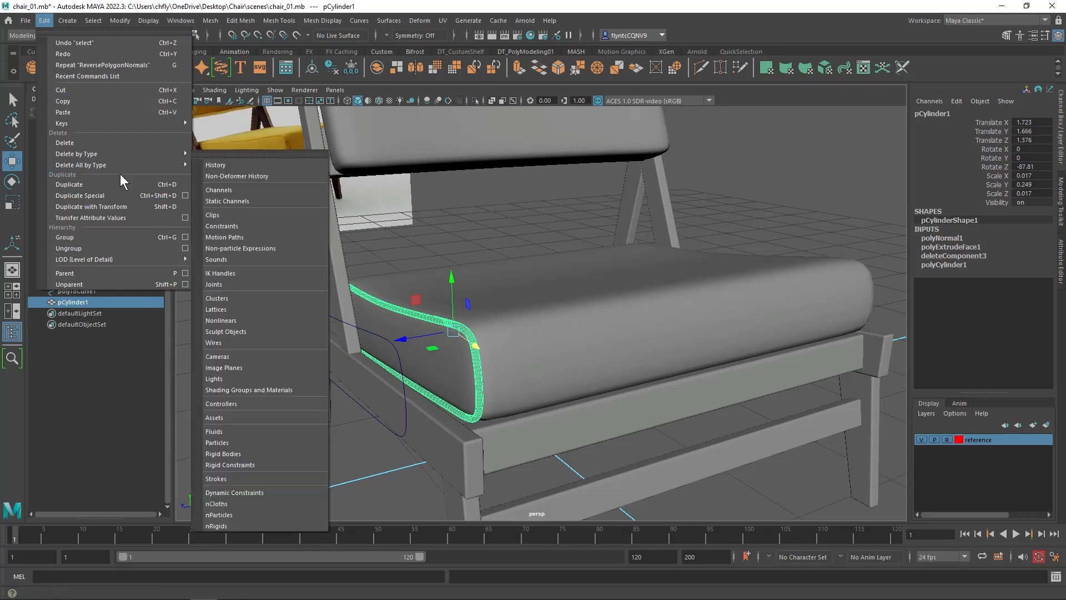
click(227, 165)
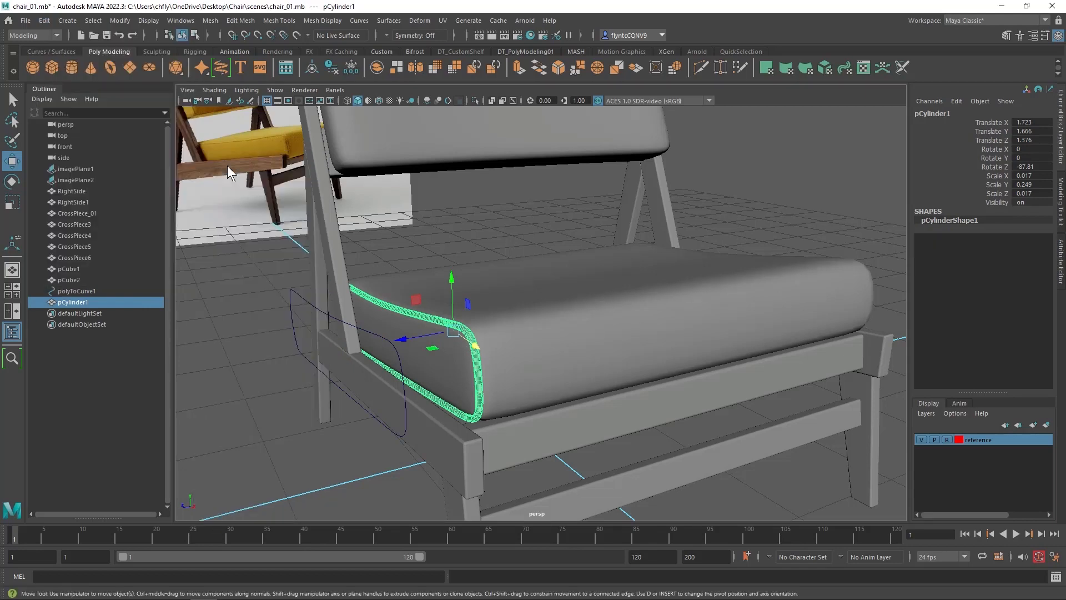
click(403, 376)
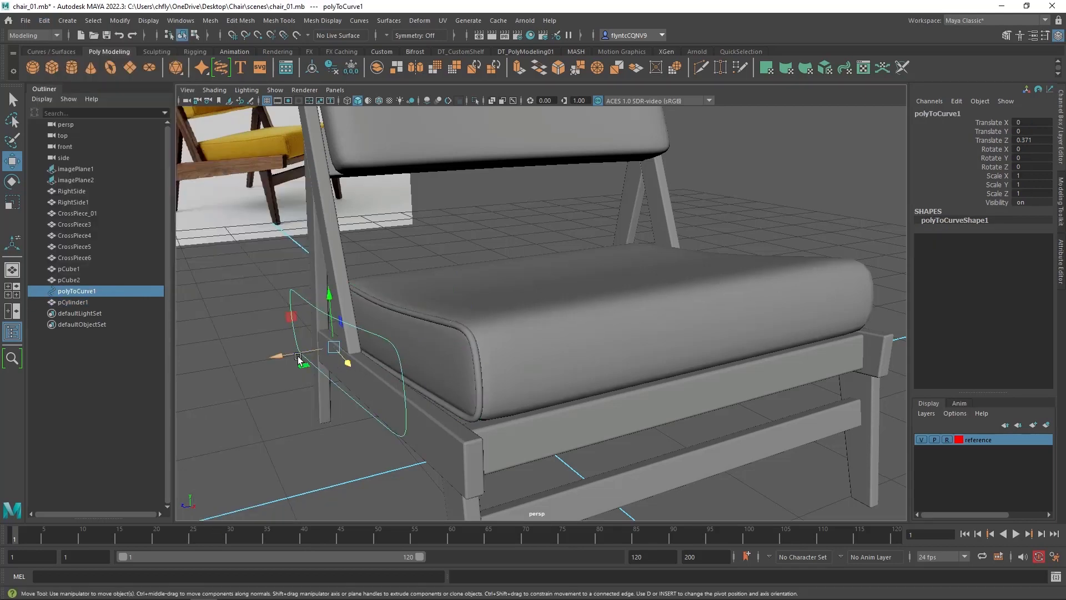
drag(297, 358, 254, 362)
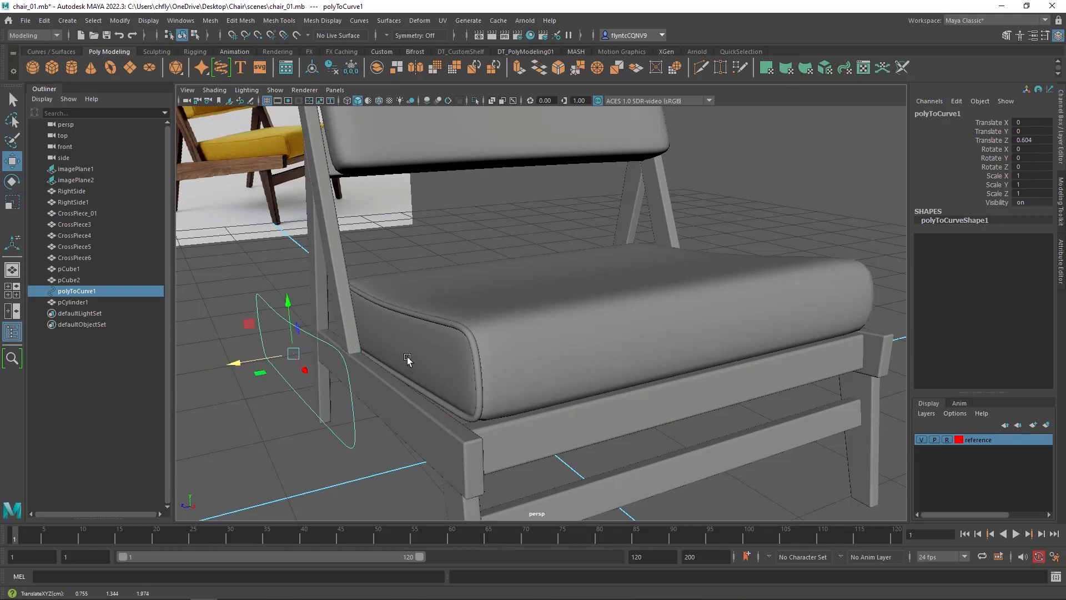
- Duplicate the piping across to the seat cushion's opposite side edge, at a Translate Z of about -1.473
click(472, 341)
alt+drag(472, 340, 504, 384)
scroll(506, 383, down, 5)
alt+middle_drag(519, 376, 388, 430)
scroll(386, 431, up, 2)
mouse_move(287, 394)
alt+mouse_down()
mouse_move(301, 410)
mouse_move(413, 392)
alt+mouse_up()
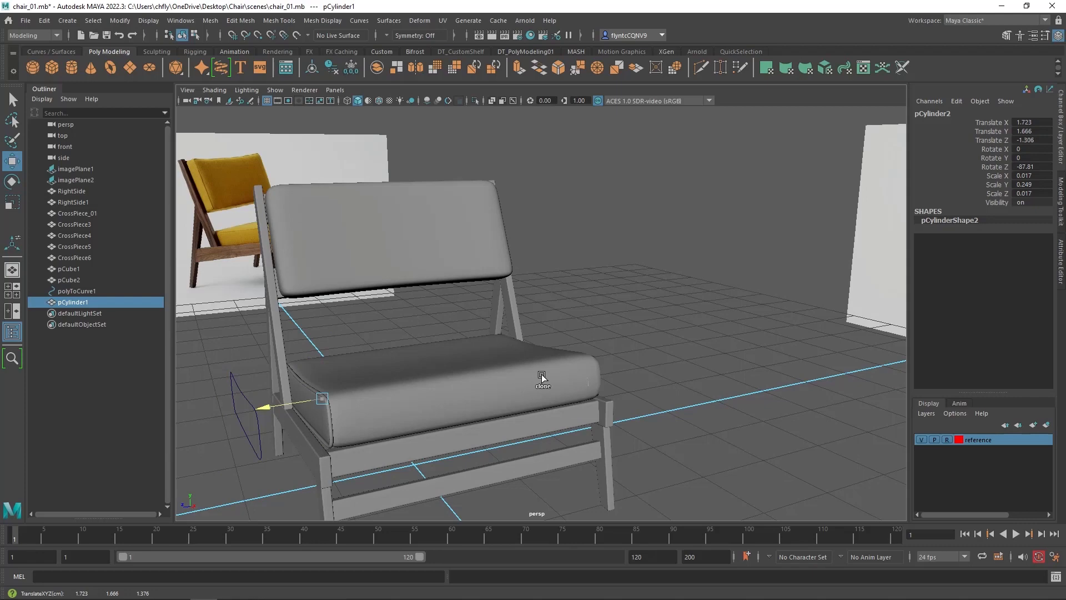
mouse_move(541, 376)
shift+mouse_down()
mouse_move(556, 375)
mouse_move(517, 389)
mouse_move(575, 395)
shift+mouse_up()
- Raise the duplicated piping to a Translate Y of about 1.674 and check its fit along the cushion edge
alt+right_drag(575, 393, 589, 442)
alt+middle_drag(589, 441, 512, 292)
alt+right_drag(511, 293, 507, 298)
alt+drag(507, 300, 444, 280)
drag(425, 158, 430, 155)
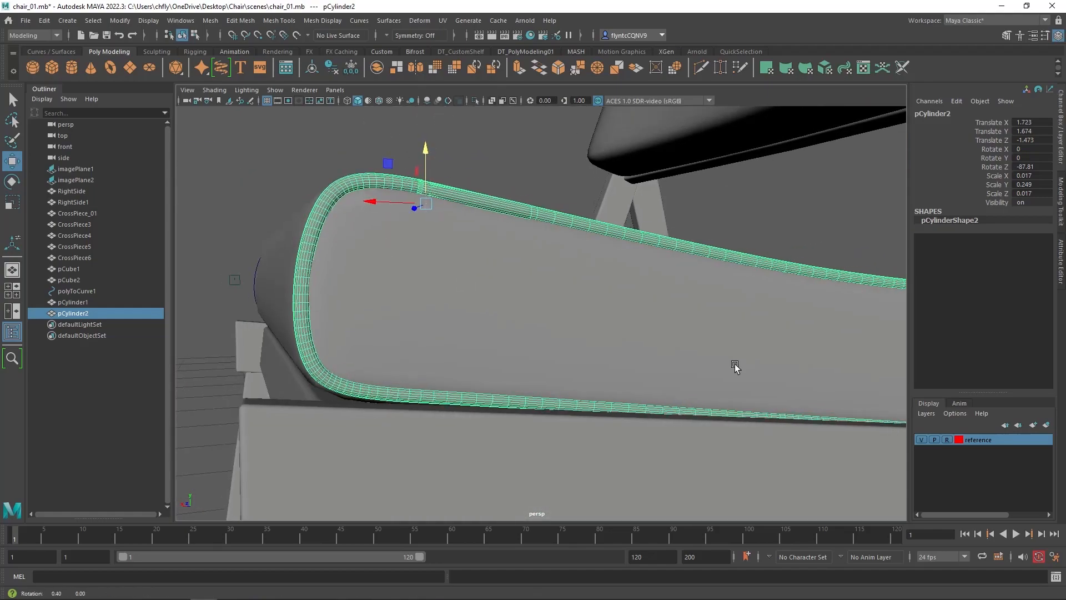
alt+drag(801, 384, 895, 417)
scroll(545, 434, up, 4)
scroll(545, 434, down, 6)
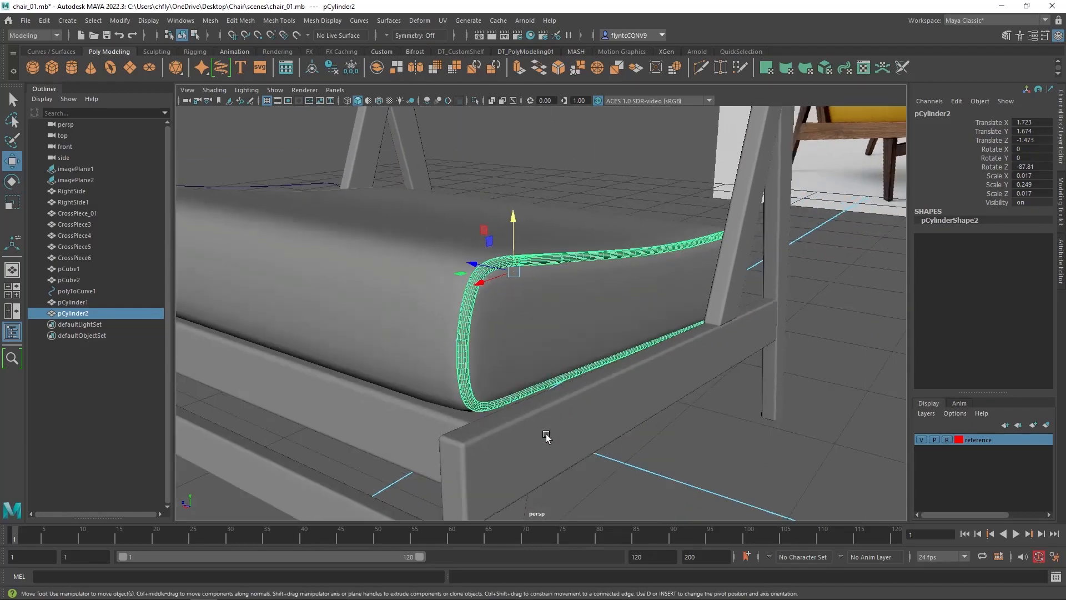
- Delete the leftover border curve beside the chair
alt+drag(545, 430, 641, 367)
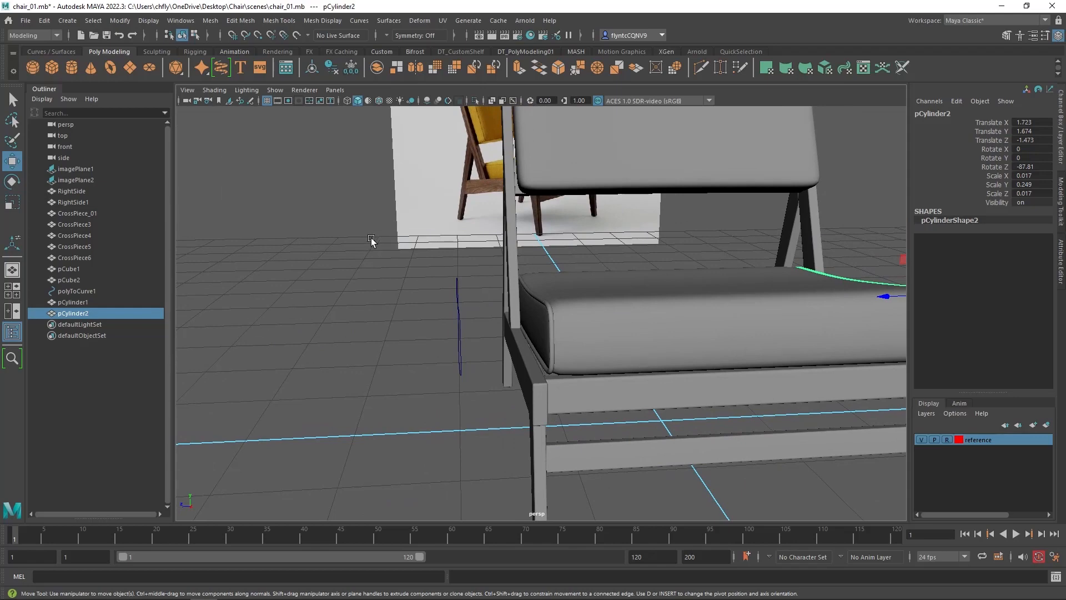
drag(395, 247, 464, 408)
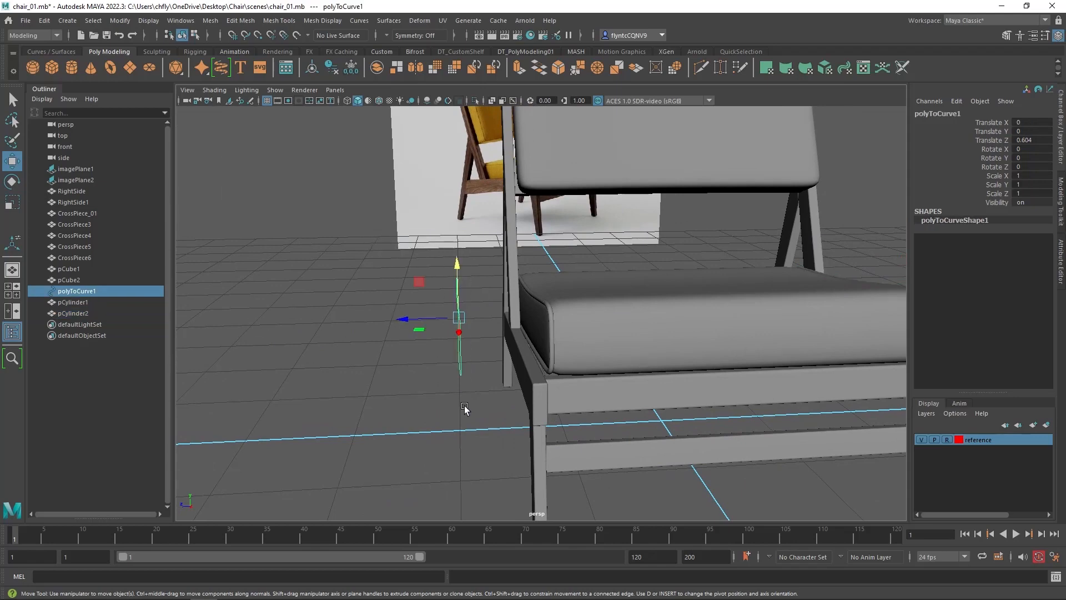
key(Delete)
- Select the backrest cushion and switch it to edge selection
alt+drag(650, 220, 732, 558)
click(624, 389)
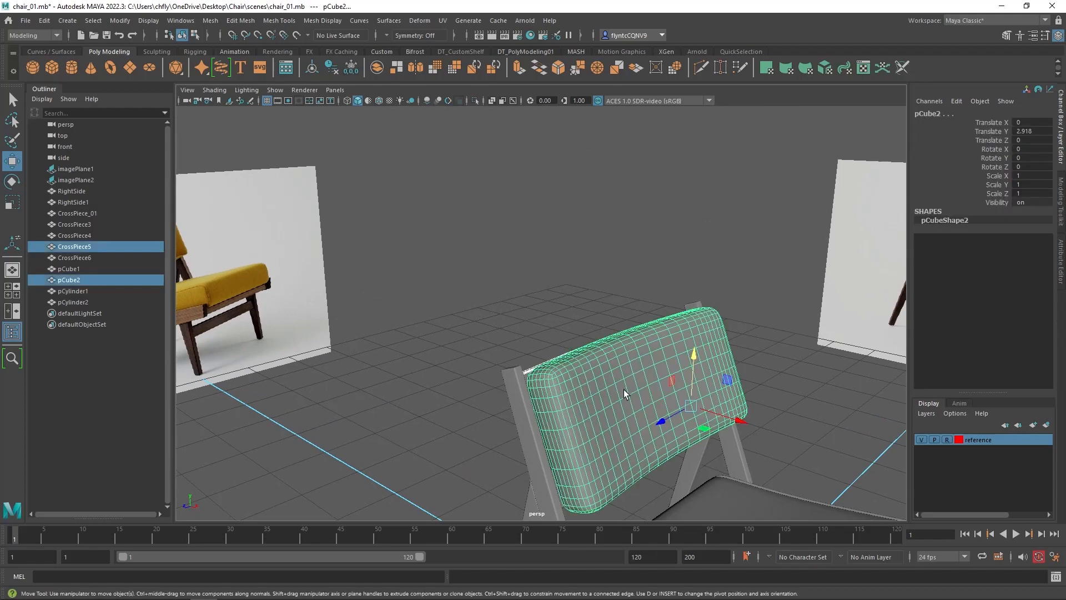
scroll(624, 392, up, 5)
scroll(587, 364, up, 6)
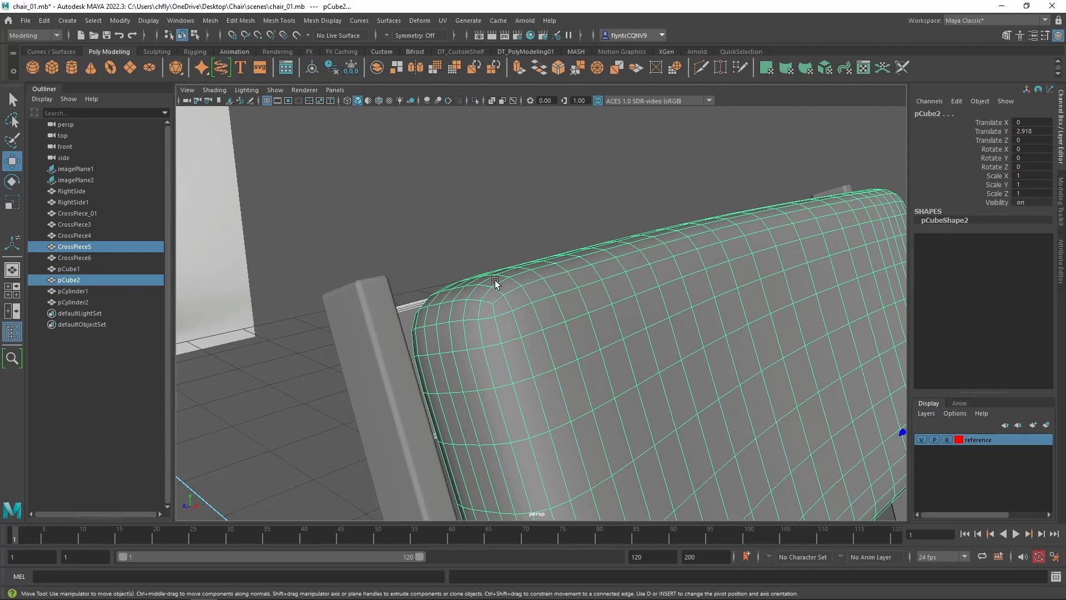
right_drag(540, 277, 541, 252)
- Try selecting an edge loop through the backrest cushion's upper front corner
double_click(525, 272)
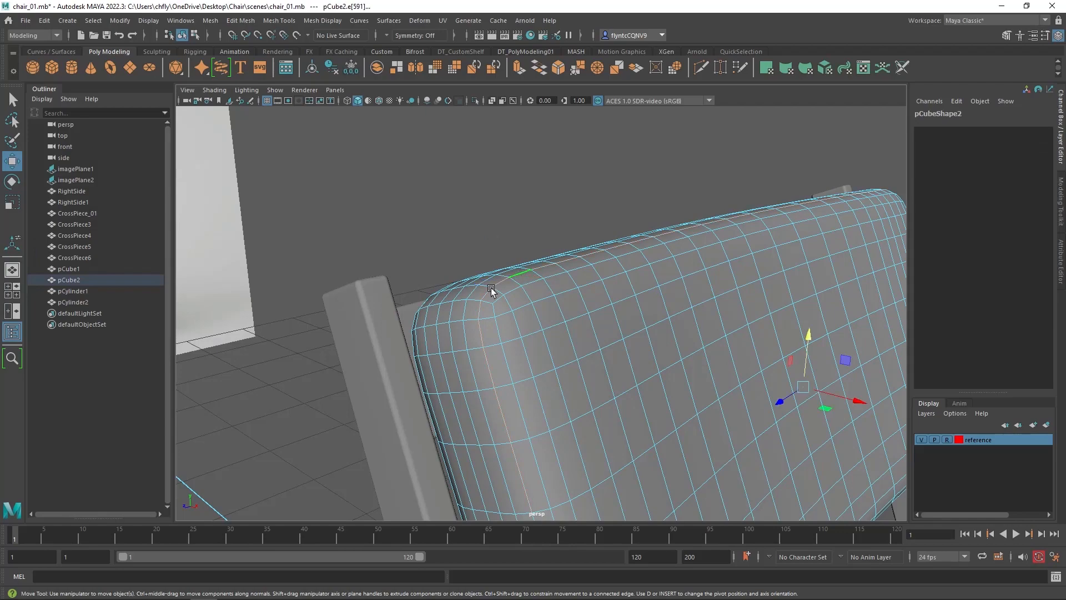
alt+drag(509, 314, 613, 332)
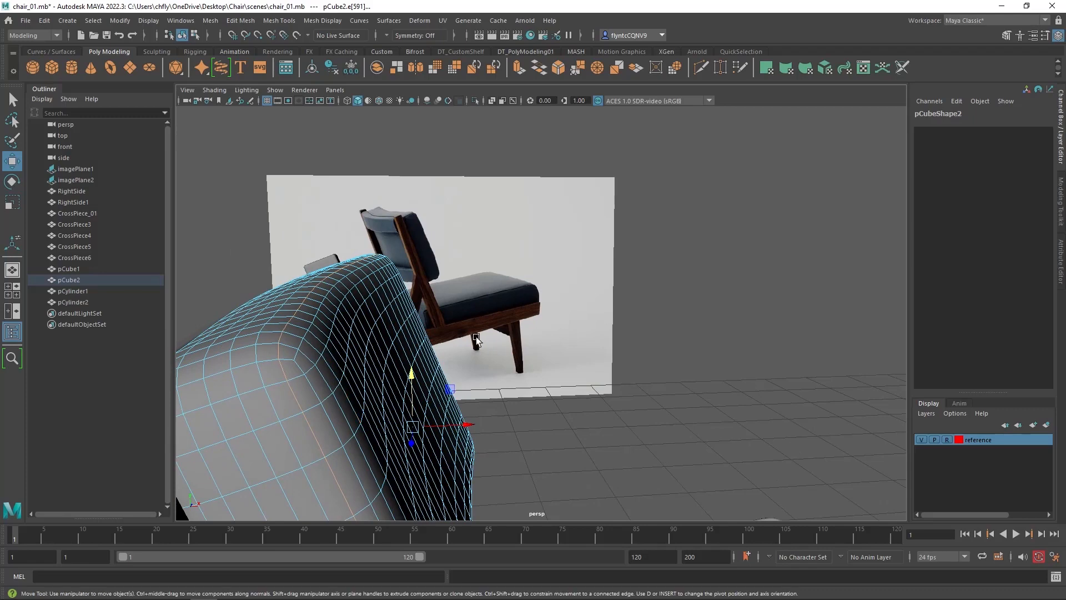
click(300, 346)
alt+drag(301, 346, 579, 327)
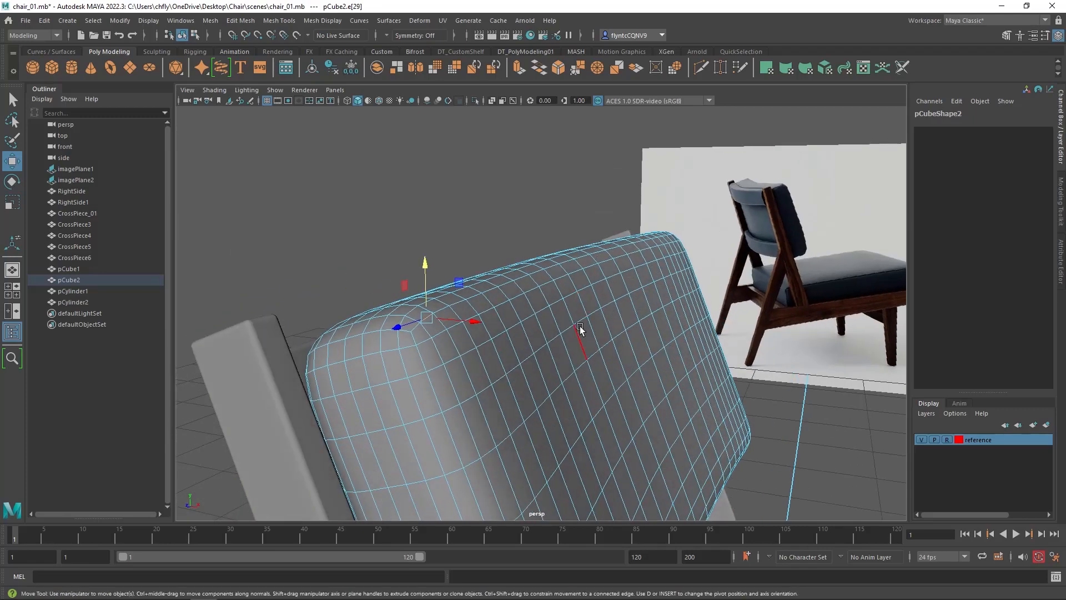
- Select the front border edges of the backrest cushion along its upper edge, one side and its lower edge
double_click(471, 298)
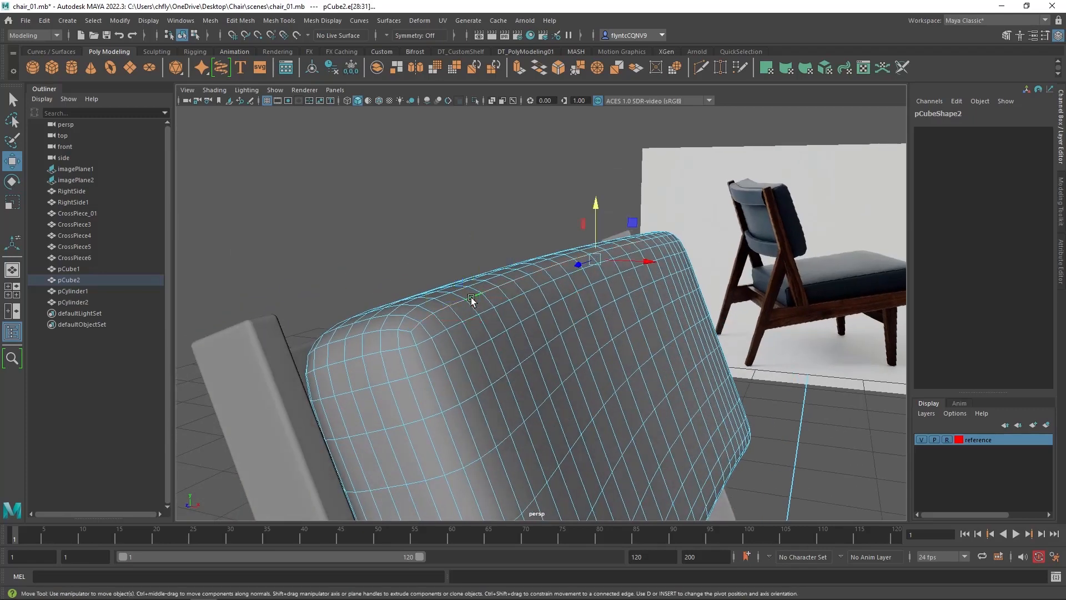
shift+double_click(421, 359)
alt+drag(891, 367, 837, 368)
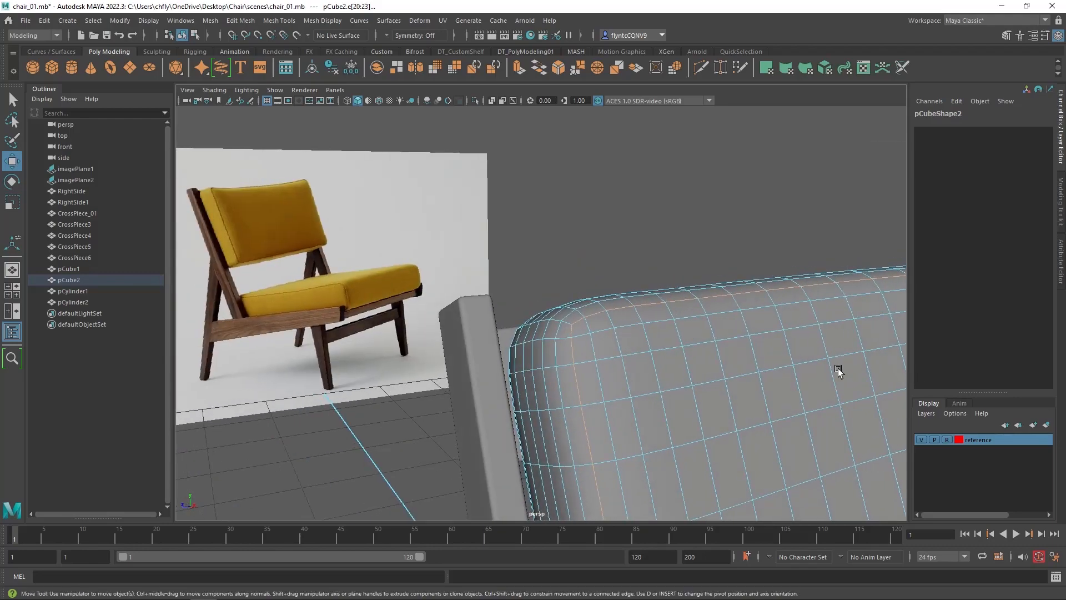
alt+middle_drag(837, 368, 614, 187)
alt+middle_drag(525, 314, 435, 157)
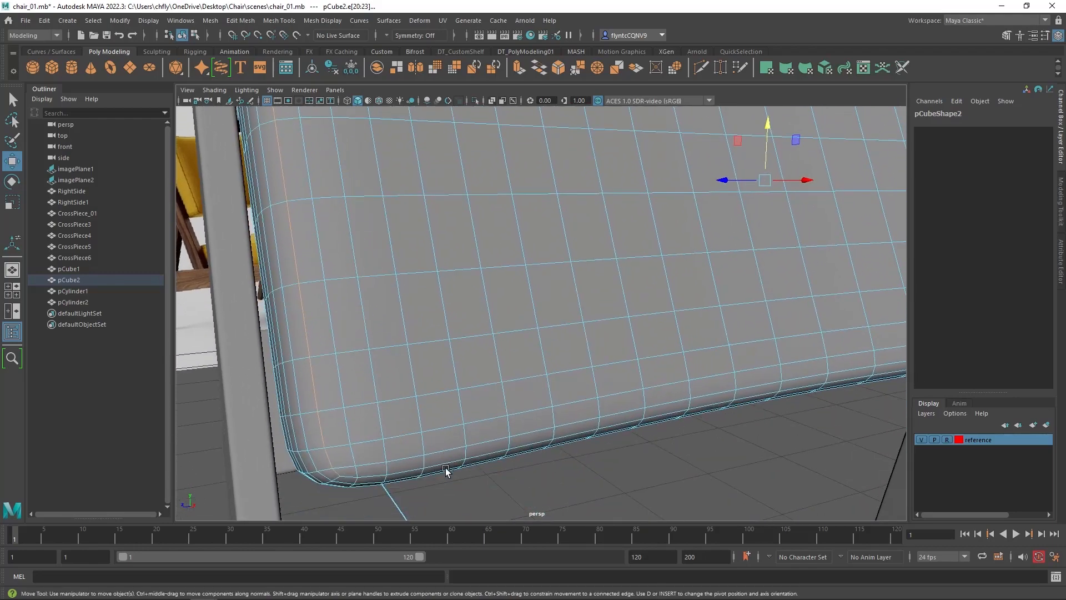
shift+double_click(369, 482)
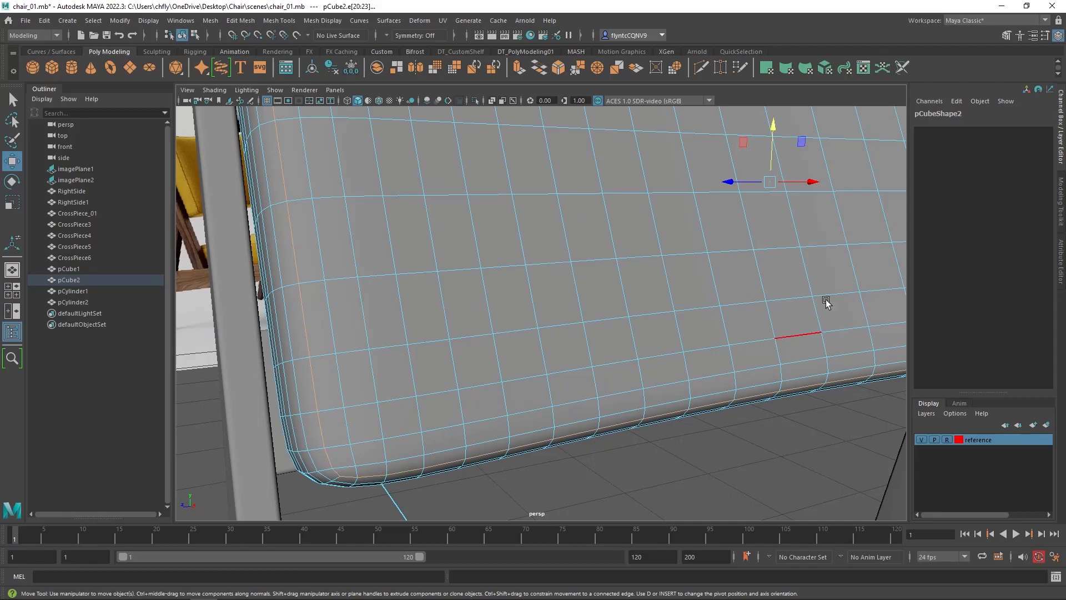
alt+middle_drag(825, 299, 476, 448)
alt+drag(426, 484, 239, 466)
alt+middle_drag(877, 337, 496, 340)
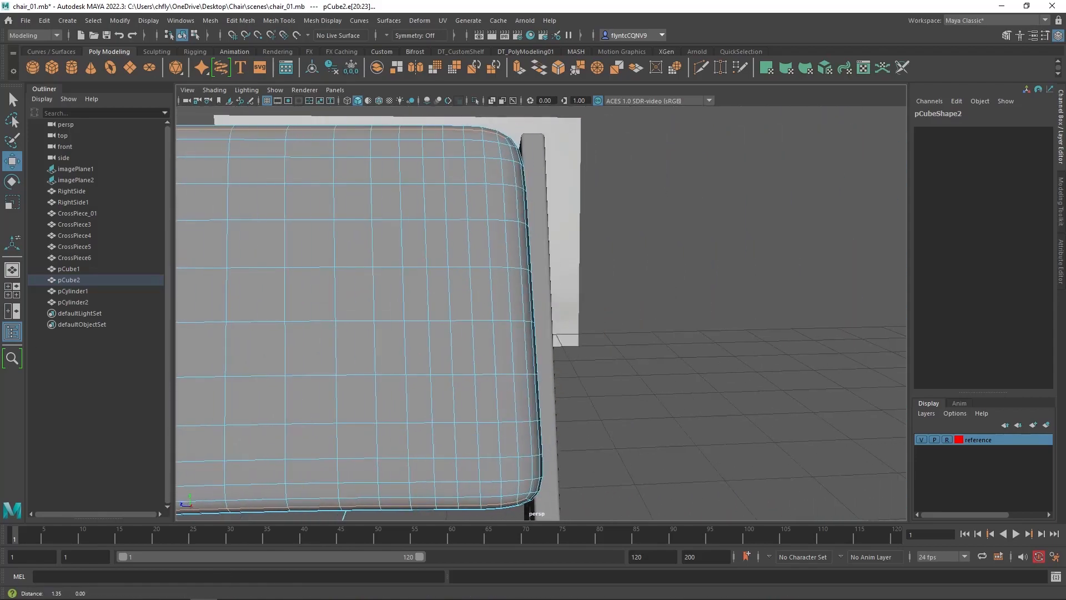
click(108, 312)
alt+drag(488, 314, 464, 326)
alt+middle_drag(586, 312, 100, 584)
alt+middle_drag(465, 147, 478, 266)
alt+drag(475, 222, 476, 266)
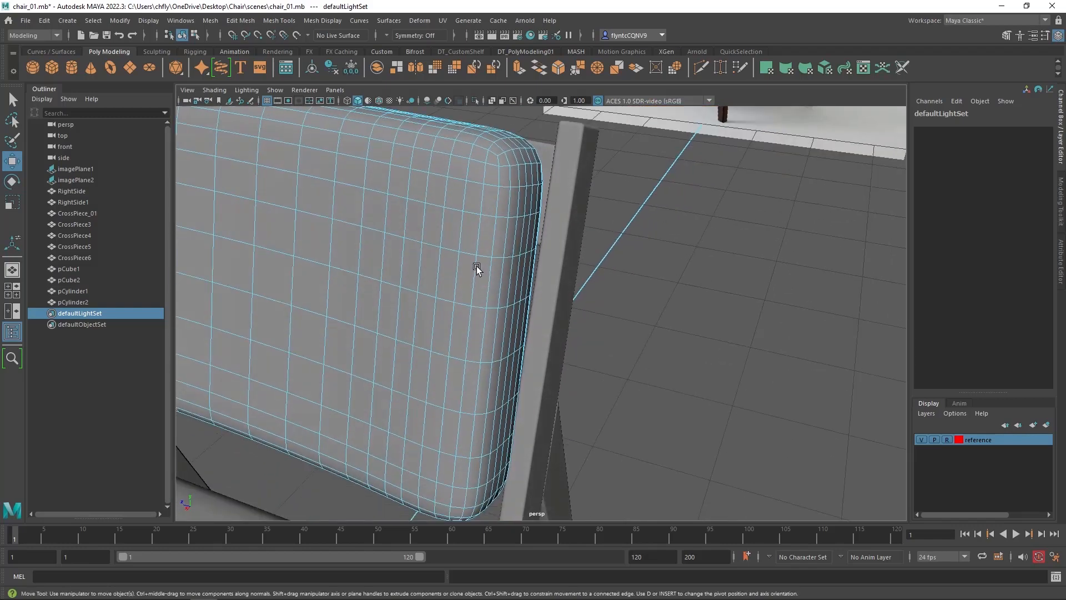
alt+middle_drag(502, 251, 509, 318)
key(ctrl+z)
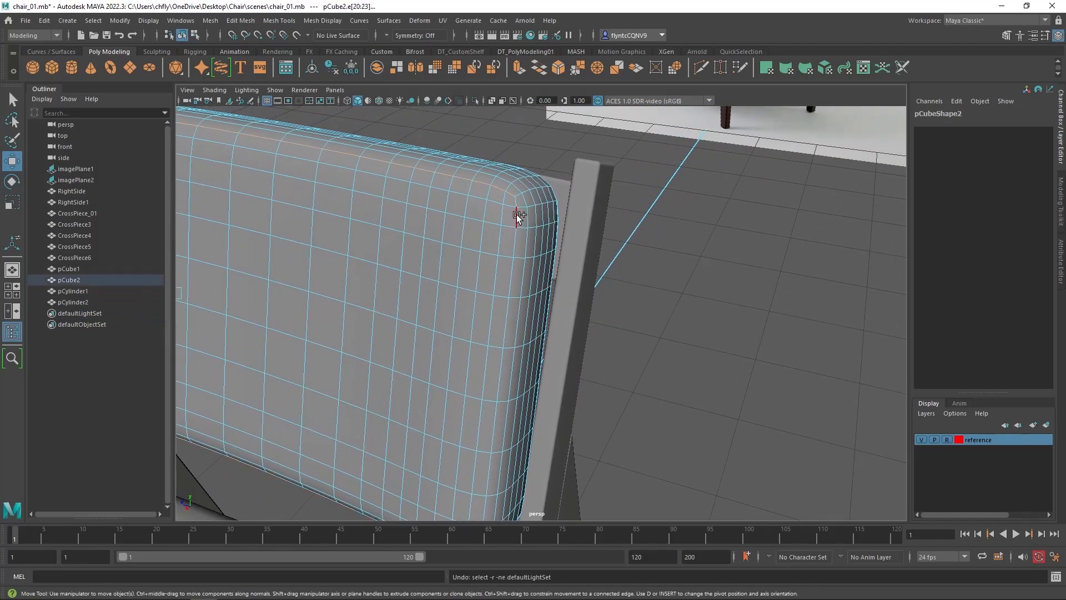
- Add the remaining vertical side edges to close the edge selection around the backrest cushion's front
alt+drag(533, 257, 547, 319)
alt+middle_drag(485, 345, 888, 75)
alt+middle_drag(650, 327, 759, 180)
alt+middle_drag(654, 323, 627, 562)
alt+drag(624, 238, 458, 325)
alt+middle_drag(549, 327, 569, 327)
alt+drag(569, 328, 444, 314)
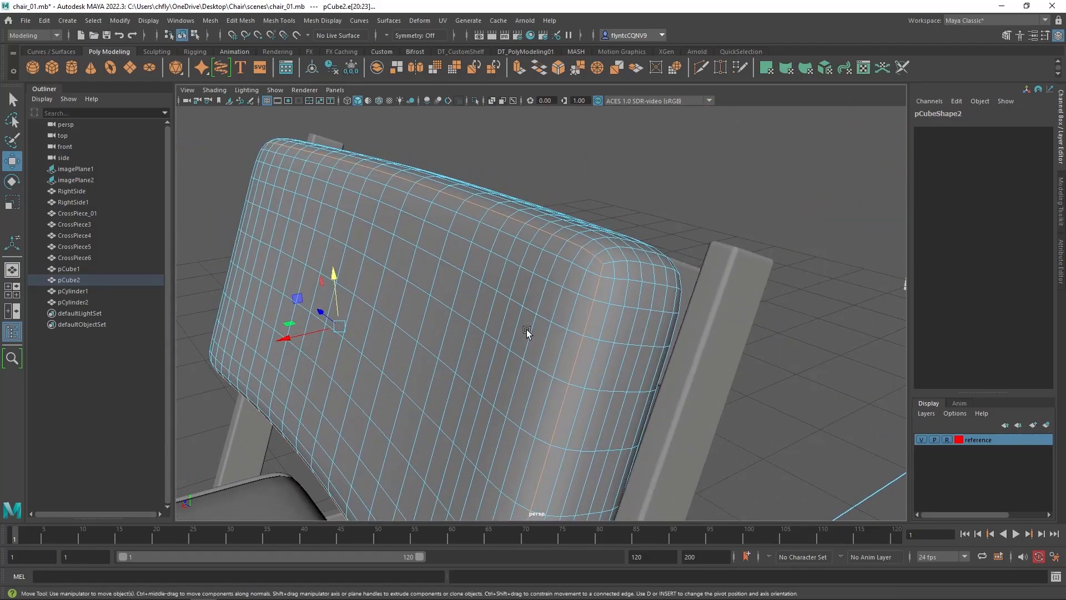
- Examine the selected border edges around the backrest cushion's upper corner for continuity
alt+drag(524, 325, 375, 297)
alt+drag(476, 291, 451, 320)
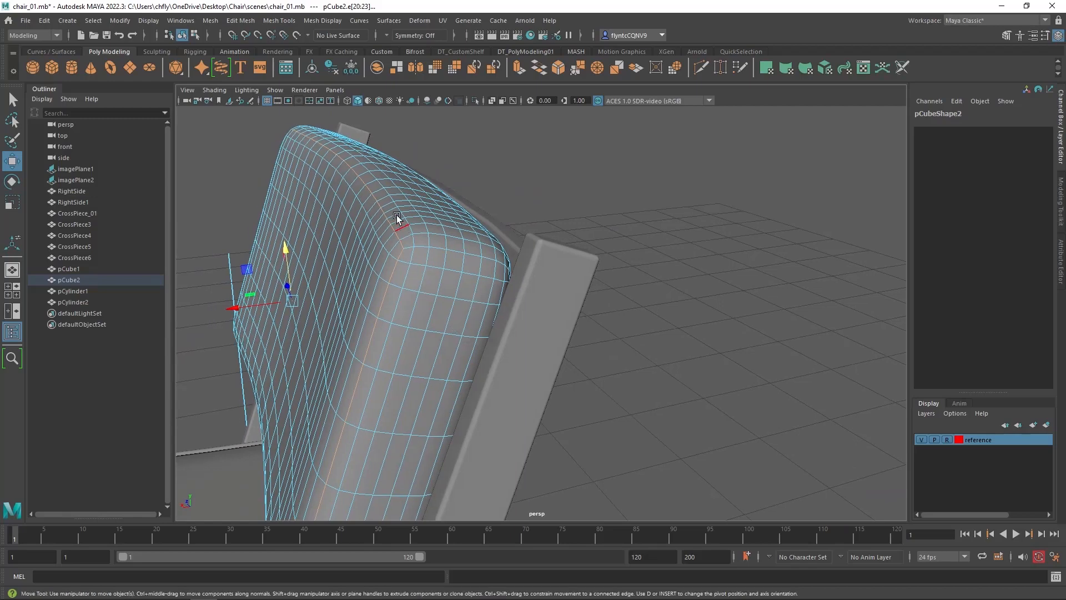
scroll(372, 257, down, 1)
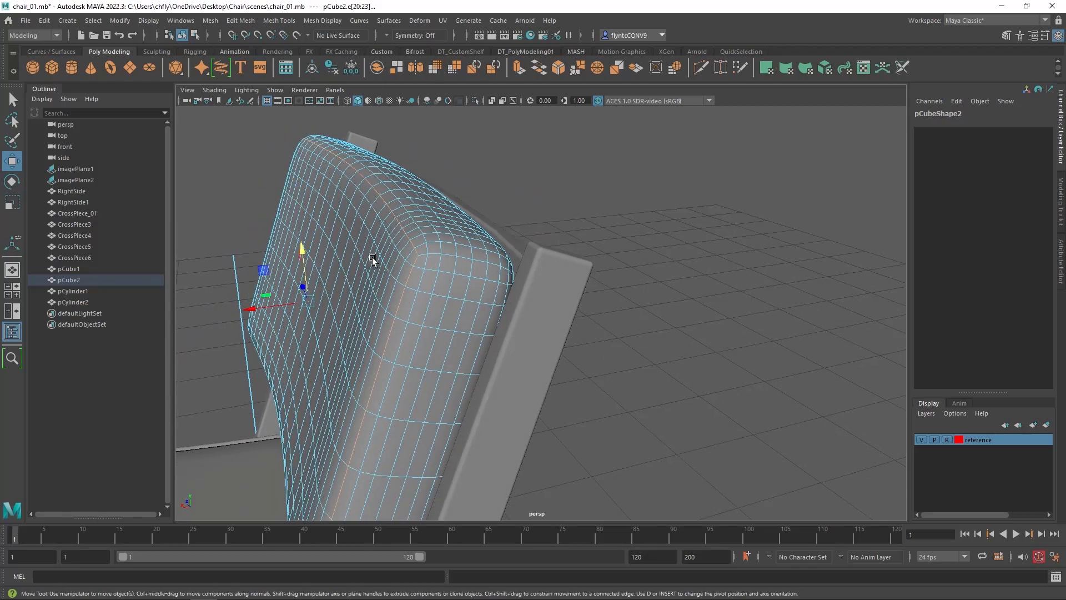
scroll(372, 258, up, 6)
alt+middle_drag(372, 258, 484, 335)
click(408, 238)
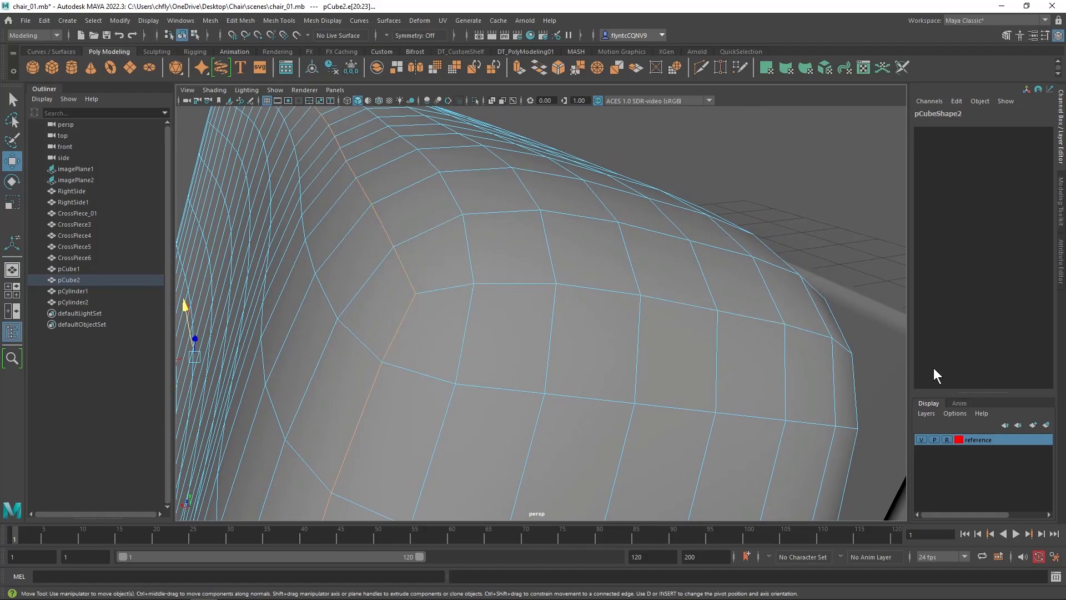
key(f)
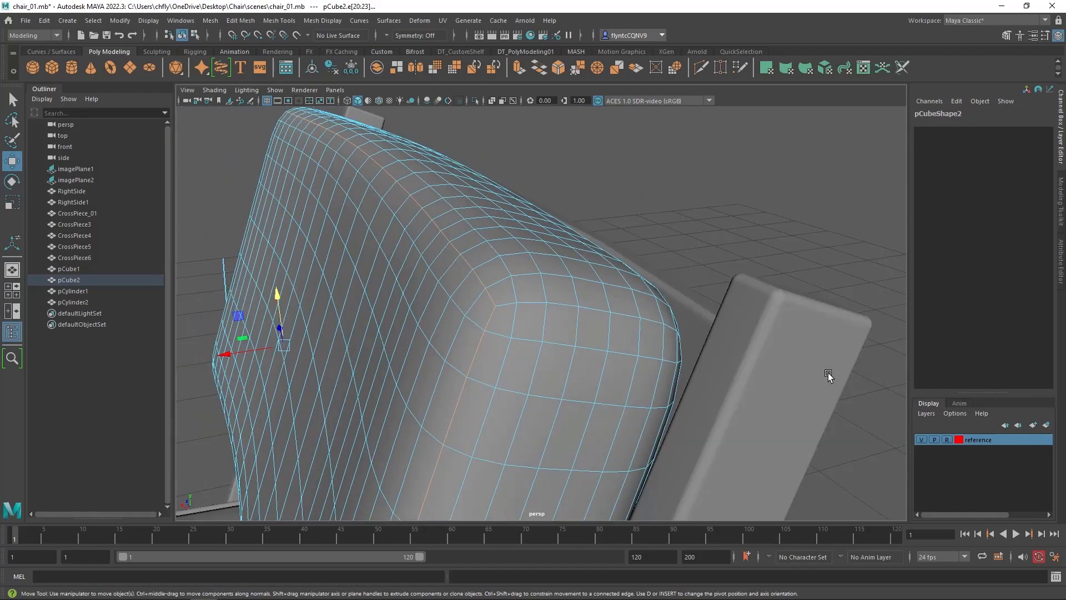
alt+drag(512, 376, 602, 363)
alt+middle_drag(599, 362, 665, 360)
alt+drag(665, 359, 677, 348)
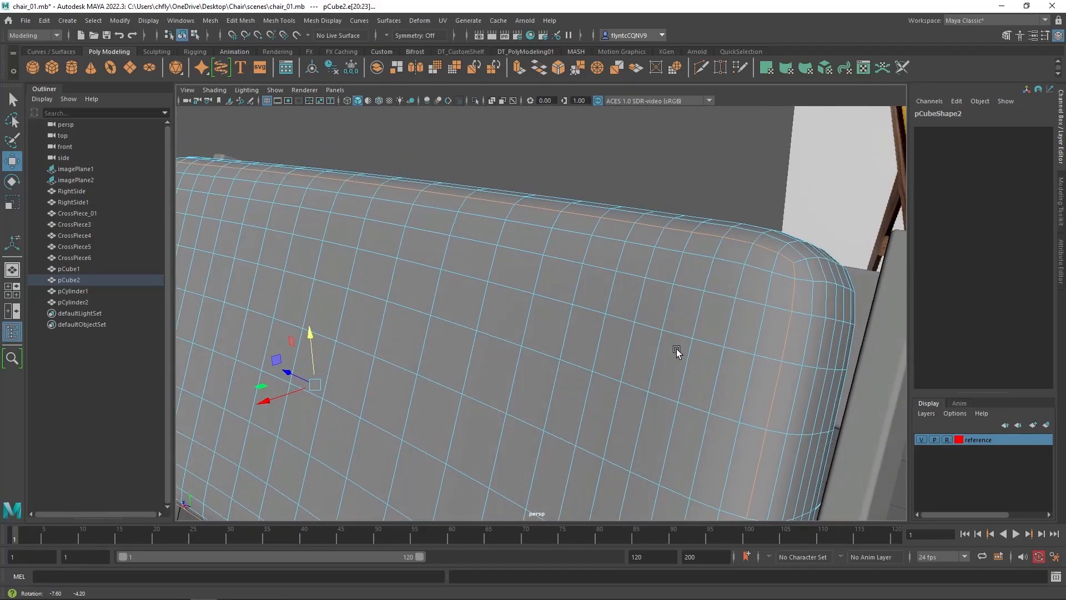
alt+drag(565, 184, 526, 186)
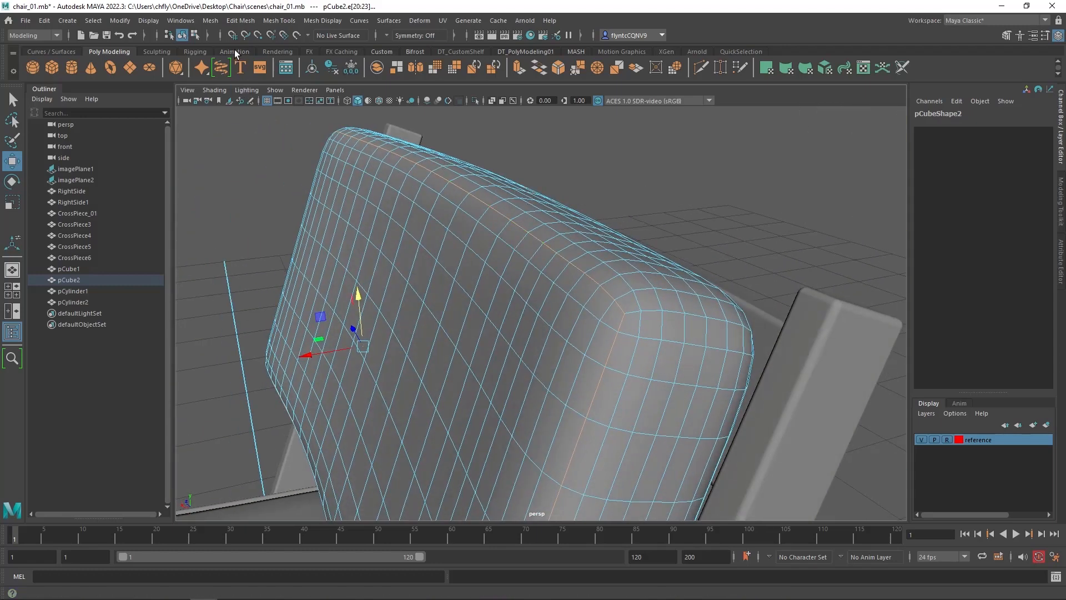
- Convert the selected backrest border edges to a curve with Polygon Edges to Curve
click(120, 22)
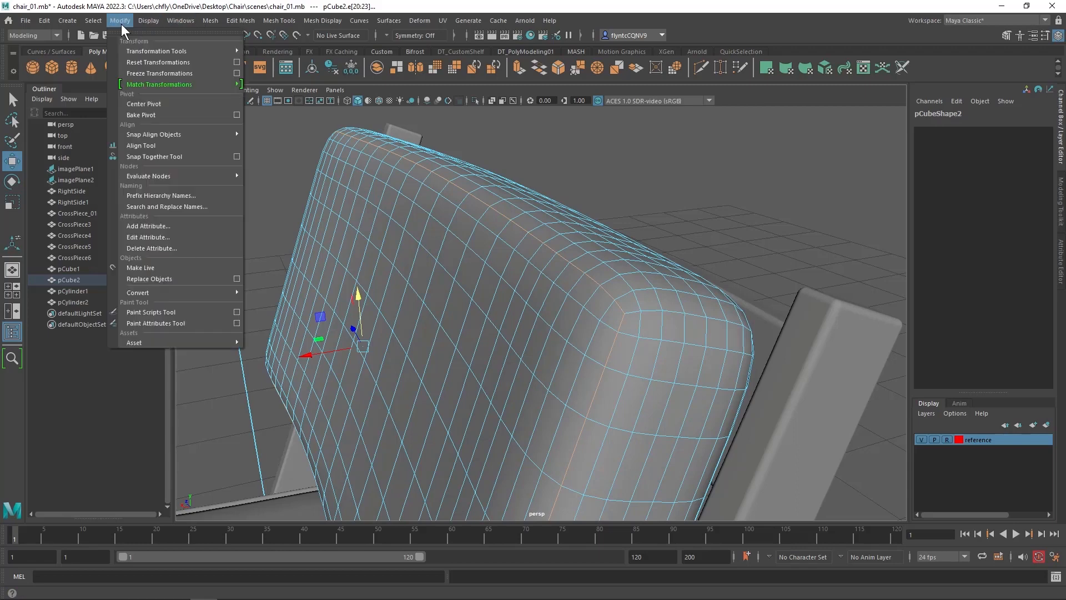
mouse_move(160, 293)
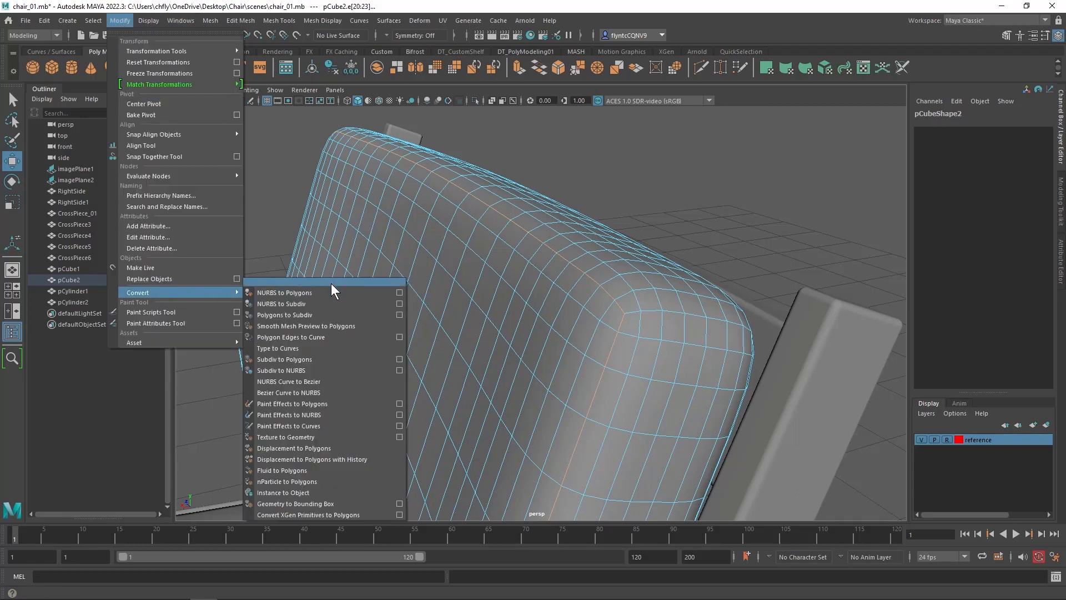
click(334, 337)
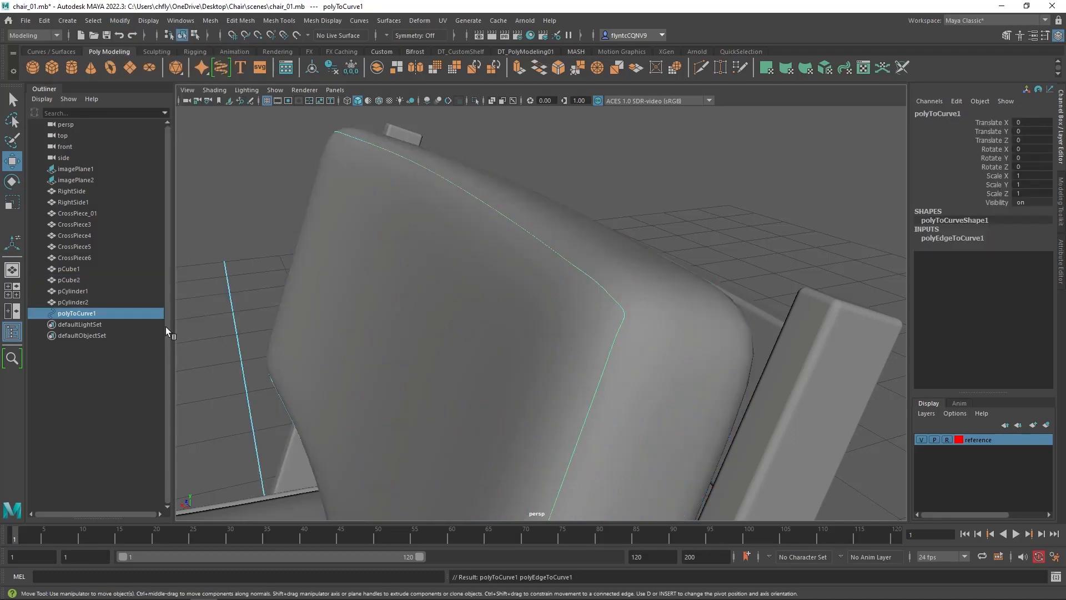
- Center the curve's pivot and move the curve forward of the backrest cushion to a Translate X of about 0.137
scroll(472, 218, down, 5)
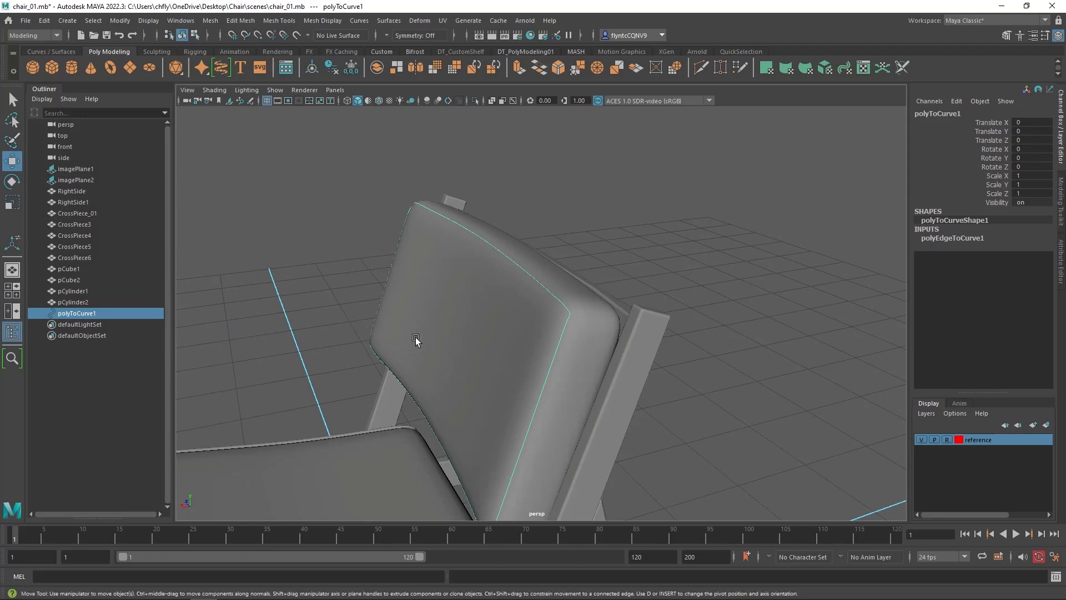
scroll(442, 350, down, 8)
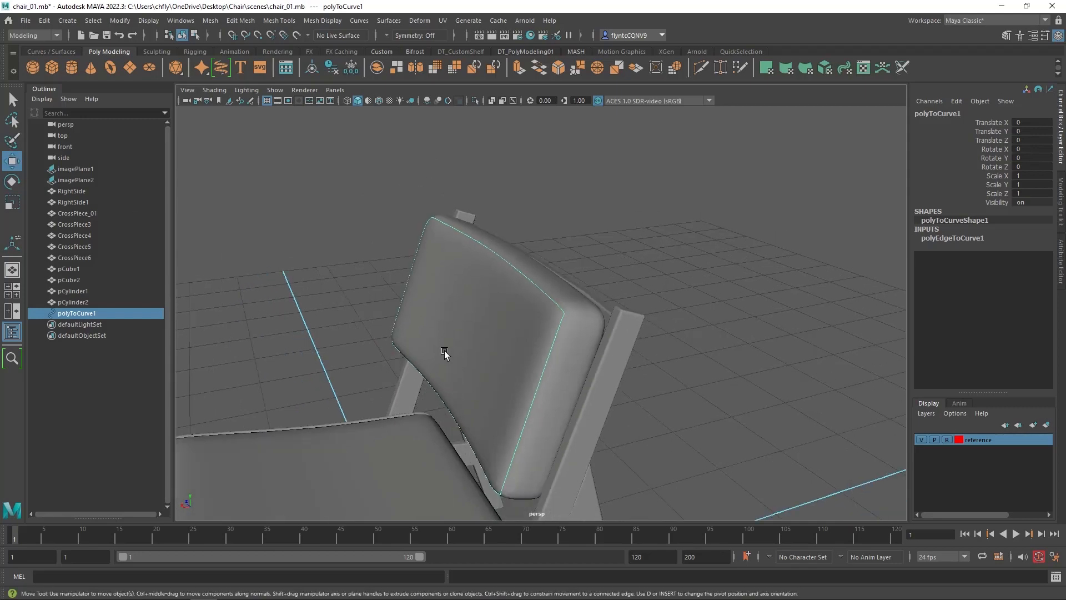
scroll(445, 352, up, 6)
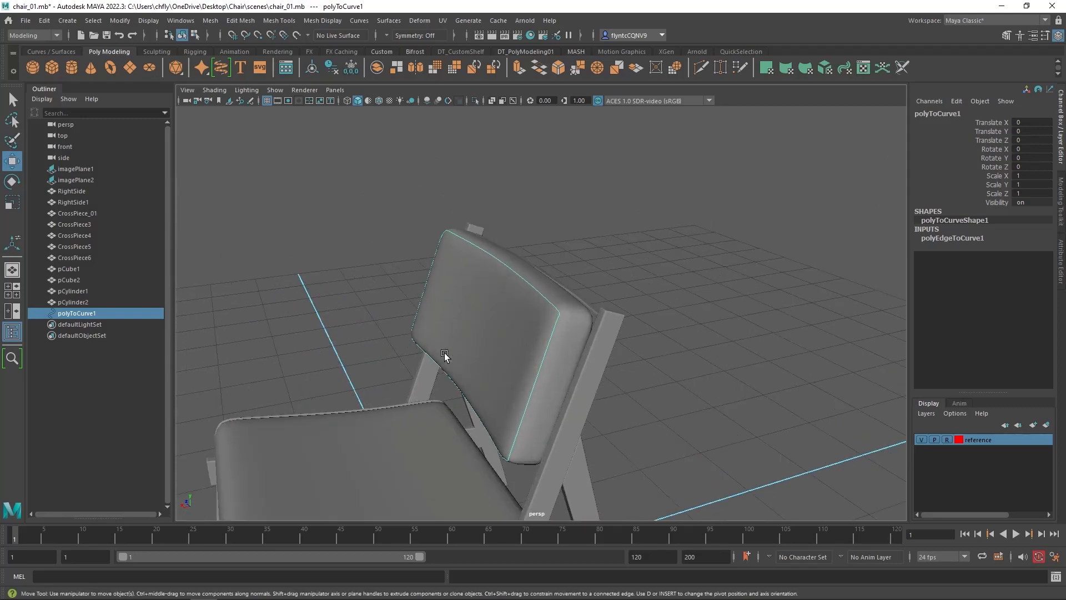
click(120, 20)
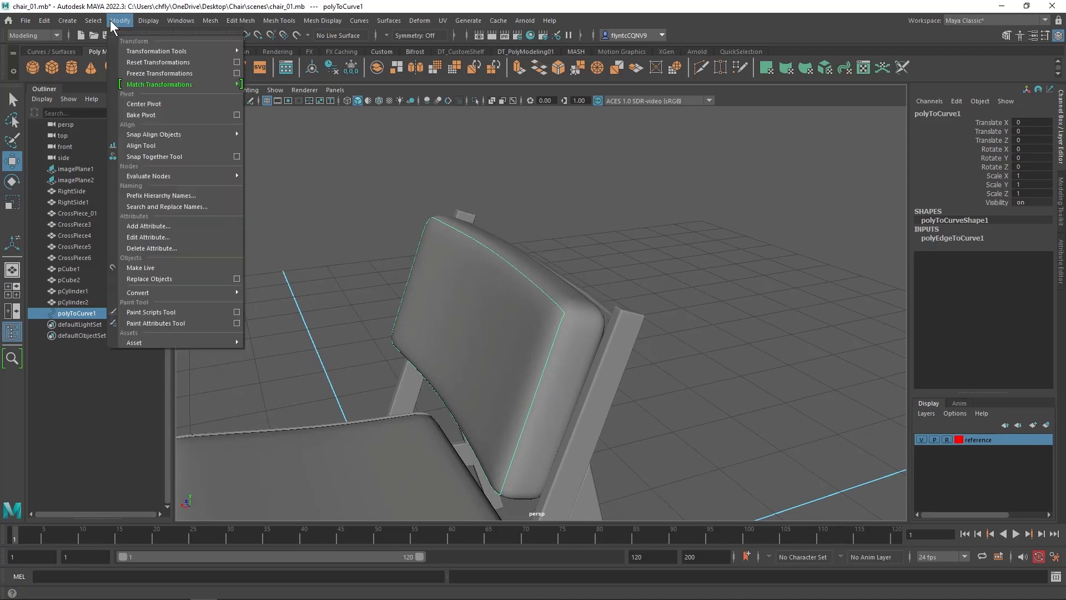
click(158, 104)
drag(416, 334, 543, 264)
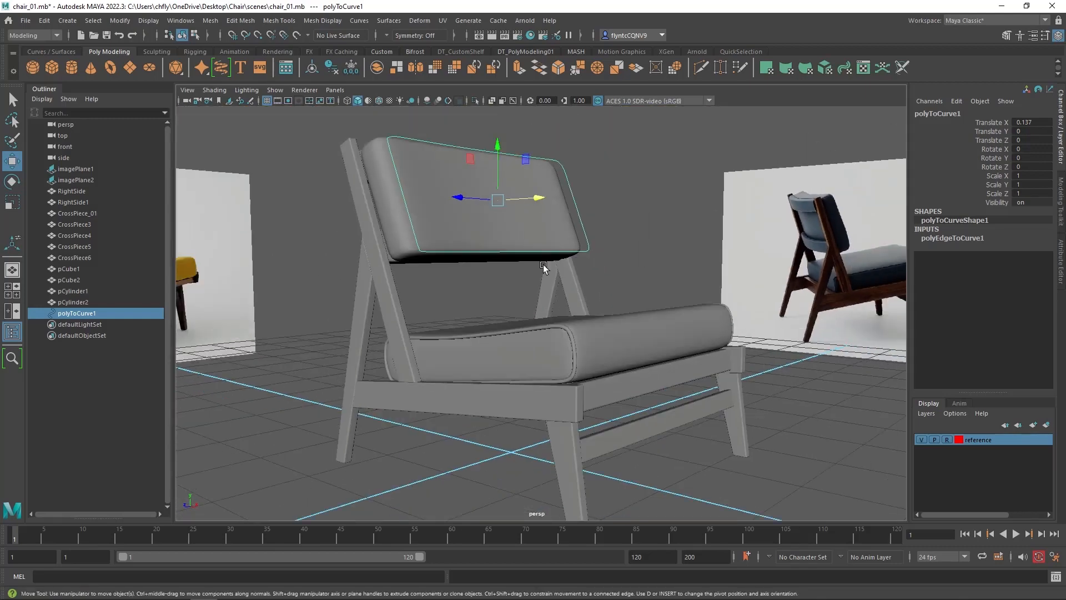
- Create a polygon cylinder and scale it down to about 0.353 in X and Z and 0.321 in Y
shift+right_drag(475, 292, 578, 333)
alt+drag(583, 338, 564, 364)
click(11, 204)
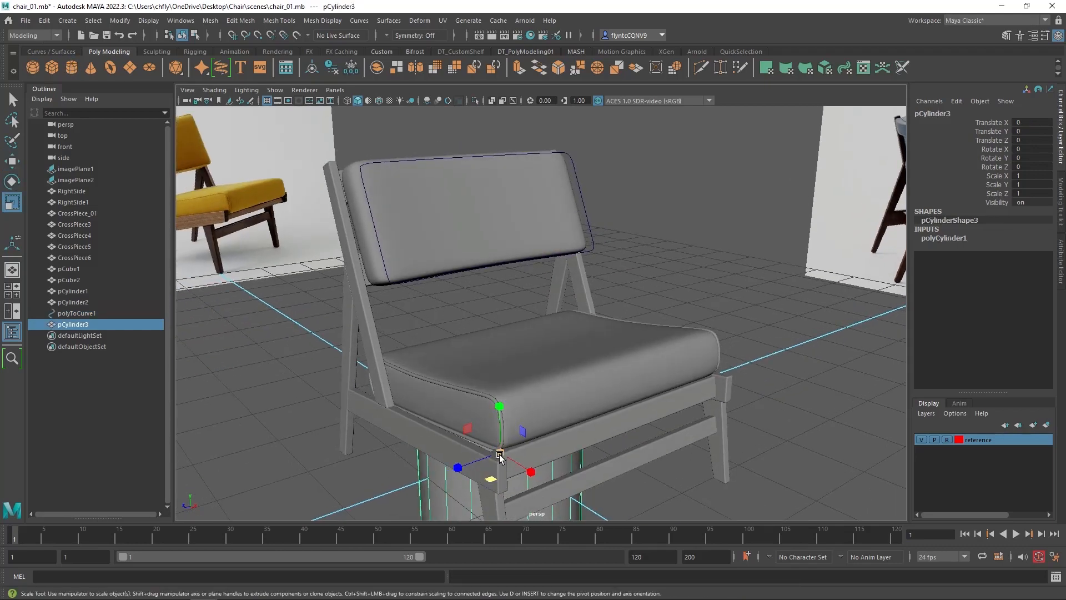
drag(492, 477, 401, 467)
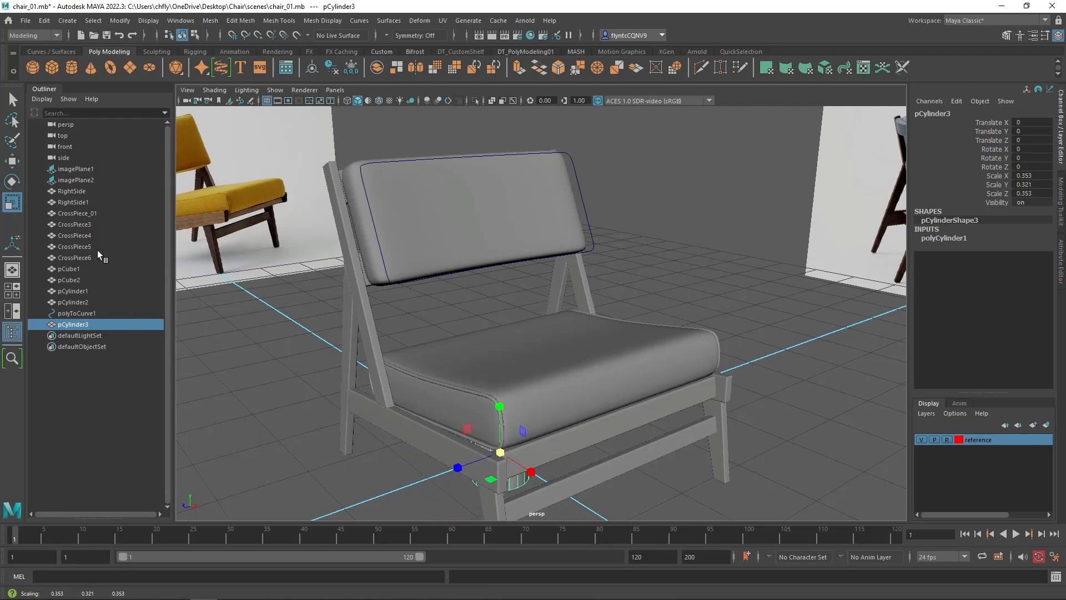
- Move the cylinder beside the backrest's upper corner, to about -0.391 in X, 3.401 in Y and 1.761 in Z
click(12, 161)
drag(466, 465, 448, 224)
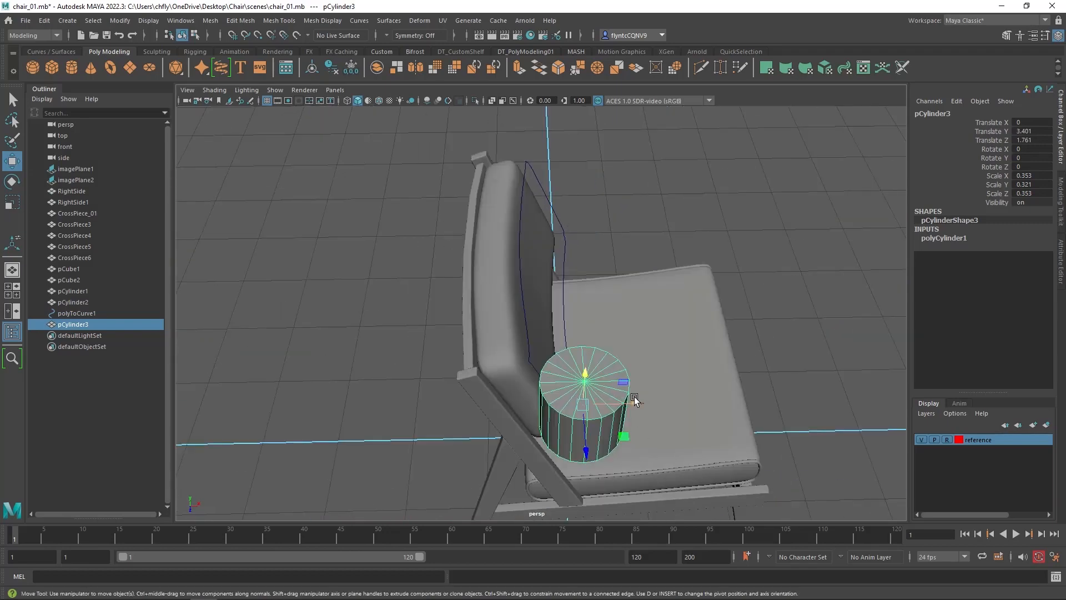
drag(635, 398, 558, 386)
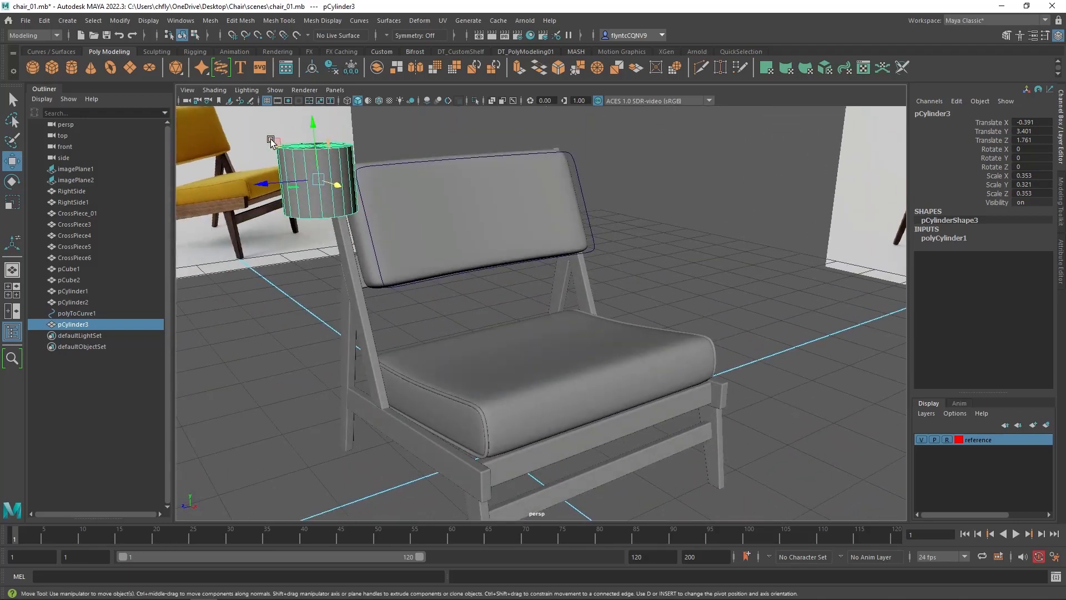
- Thin the cylinder to piping thickness by scaling it to about 0.031 in X and Z
click(12, 201)
alt+drag(311, 289, 341, 298)
scroll(395, 298, down, 5)
scroll(408, 304, up, 3)
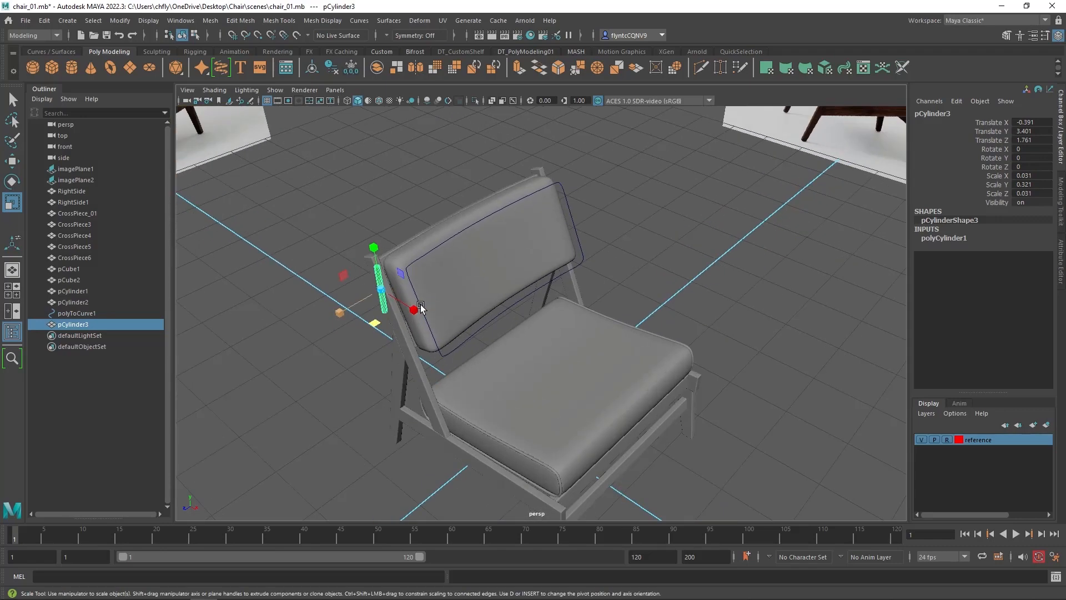
scroll(420, 308, up, 3)
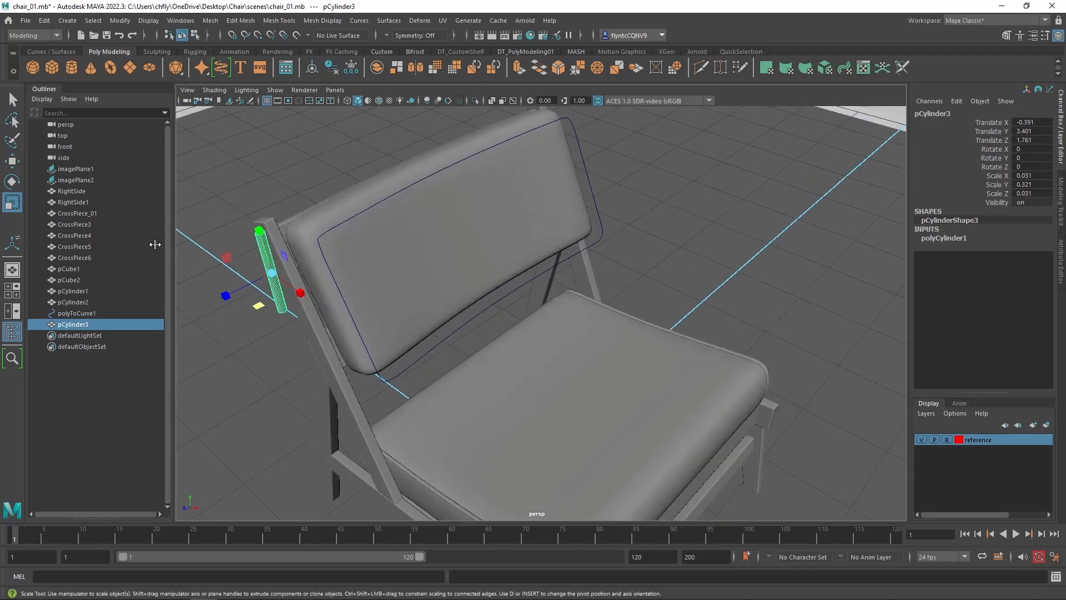
- Rotate the thin cylinder to a Rotate X of about -85.209 so it lies along the backrest's width
click(12, 181)
drag(279, 228, 522, 311)
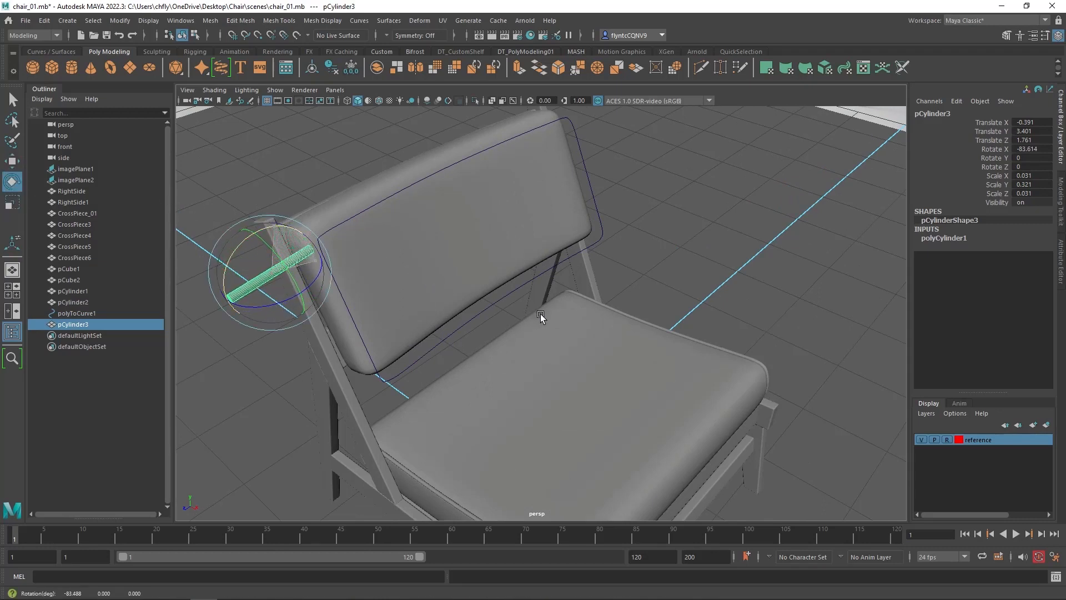
drag(265, 225, 267, 226)
alt+drag(214, 256, 260, 251)
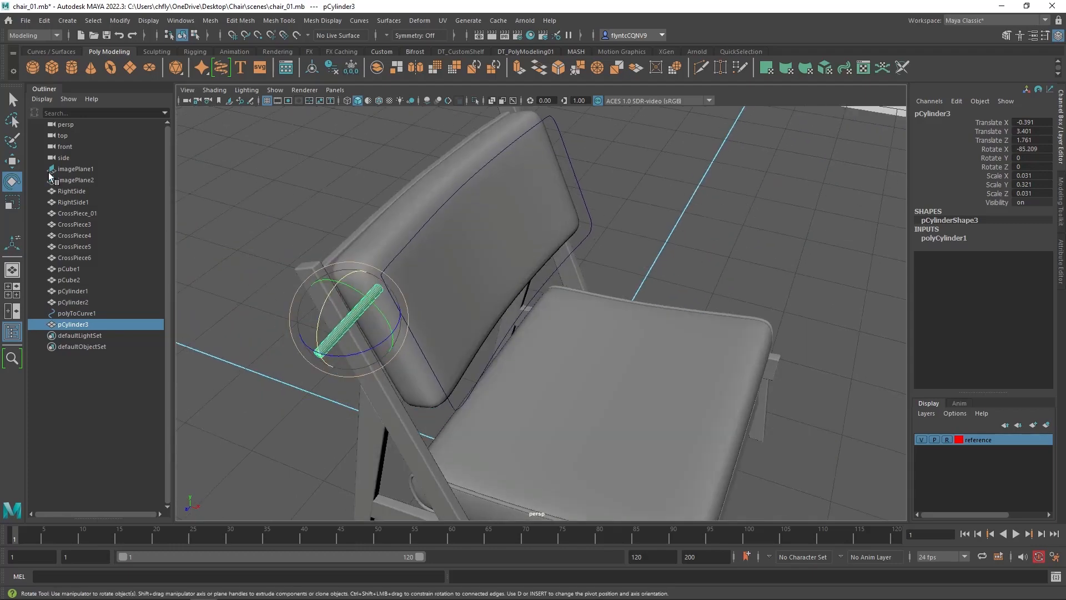
- Move the cylinder onto the curve's upper corner, to a Translate X of about -0.49 and Translate Z of about 1.209
click(12, 161)
drag(320, 350, 365, 302)
mouse_move(433, 287)
mouse_down()
mouse_move(418, 283)
mouse_move(431, 278)
mouse_up()
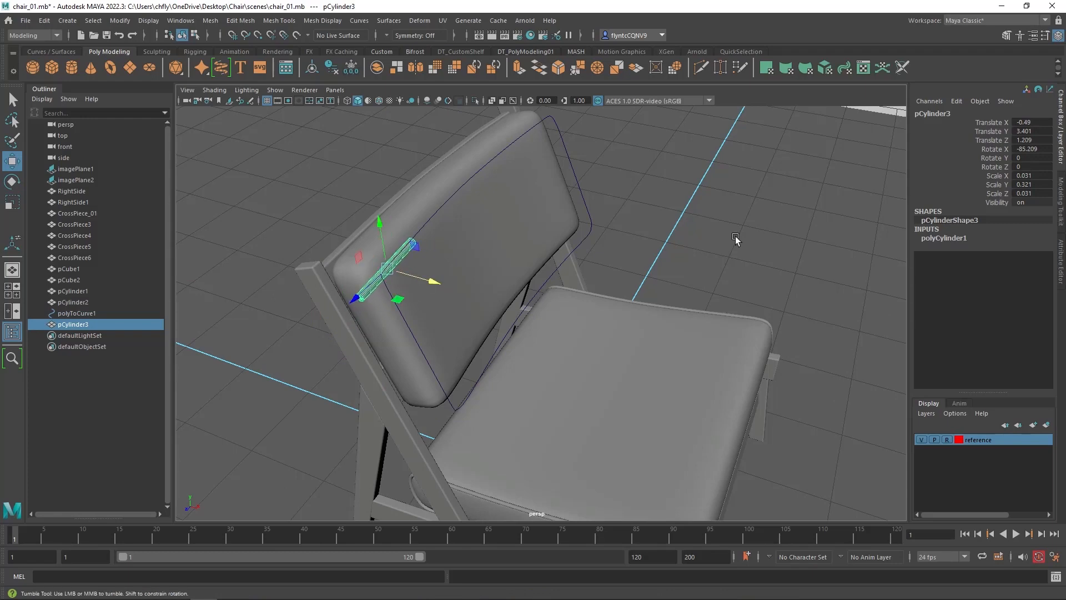
- Examine how the cylinder's end cap lines up with the curve along the backrest's upper edge
alt+drag(735, 238, 632, 217)
alt+middle_drag(632, 217, 742, 451)
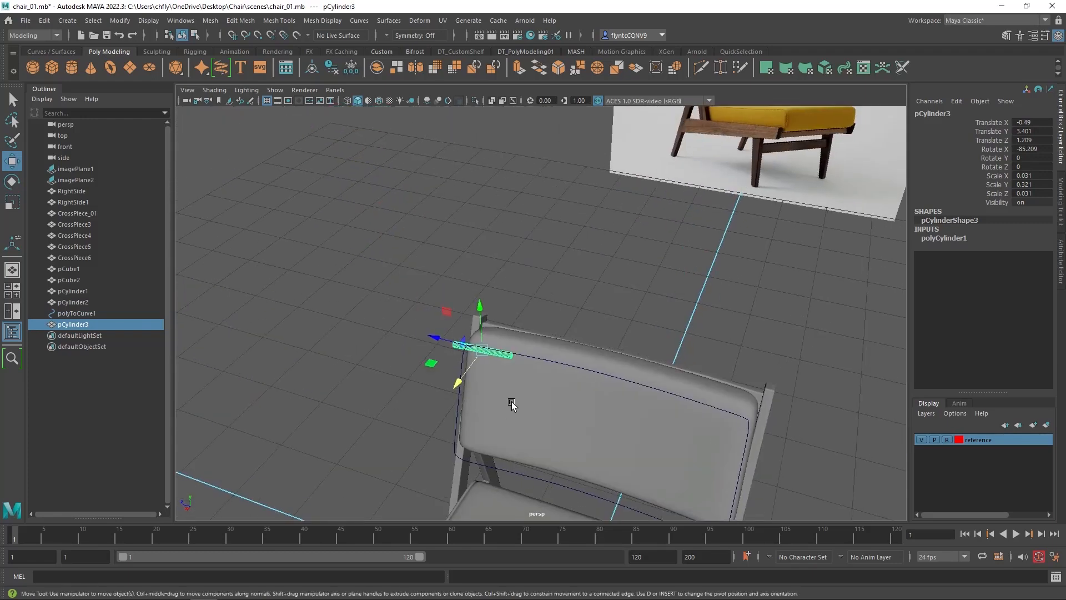
scroll(514, 397, down, 1)
scroll(514, 397, up, 5)
scroll(519, 411, up, 5)
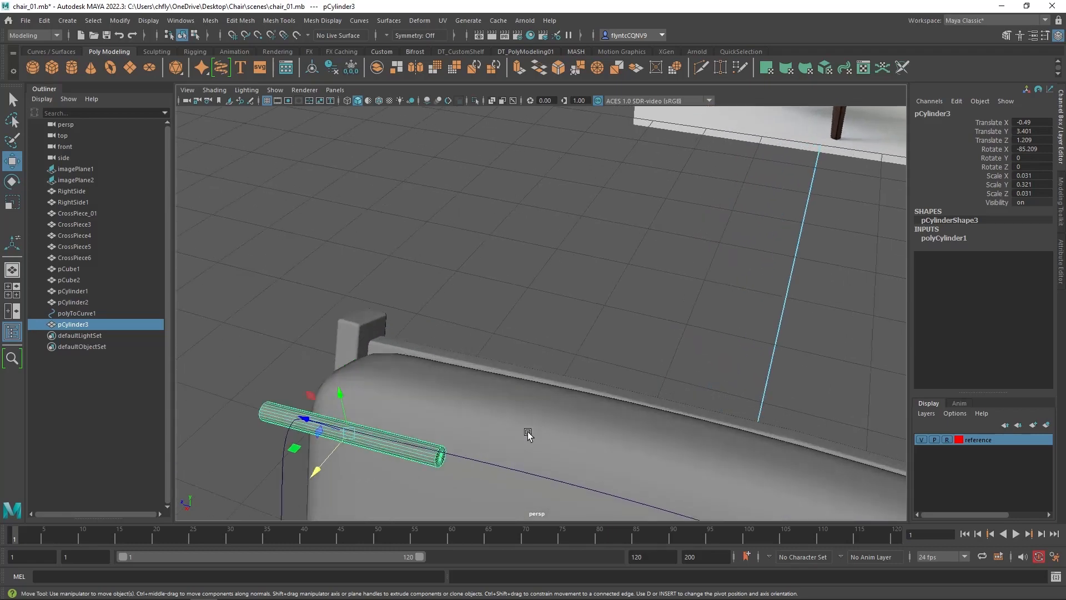
alt+middle_drag(528, 431, 528, 174)
scroll(505, 195, up, 2)
alt+middle_drag(505, 241, 503, 331)
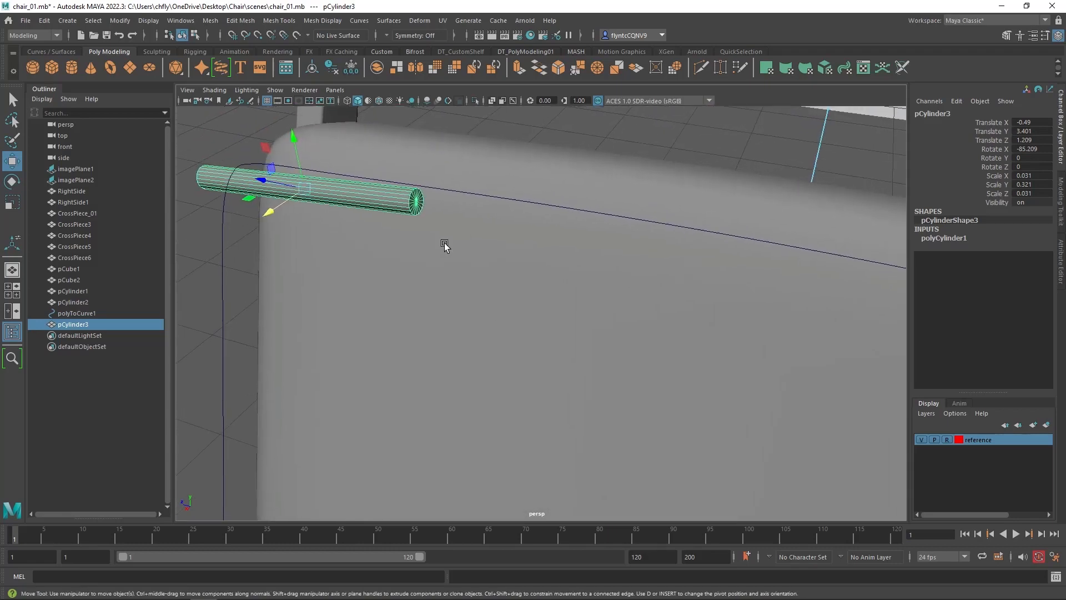
scroll(367, 150, up, 4)
alt+middle_drag(367, 151, 429, 284)
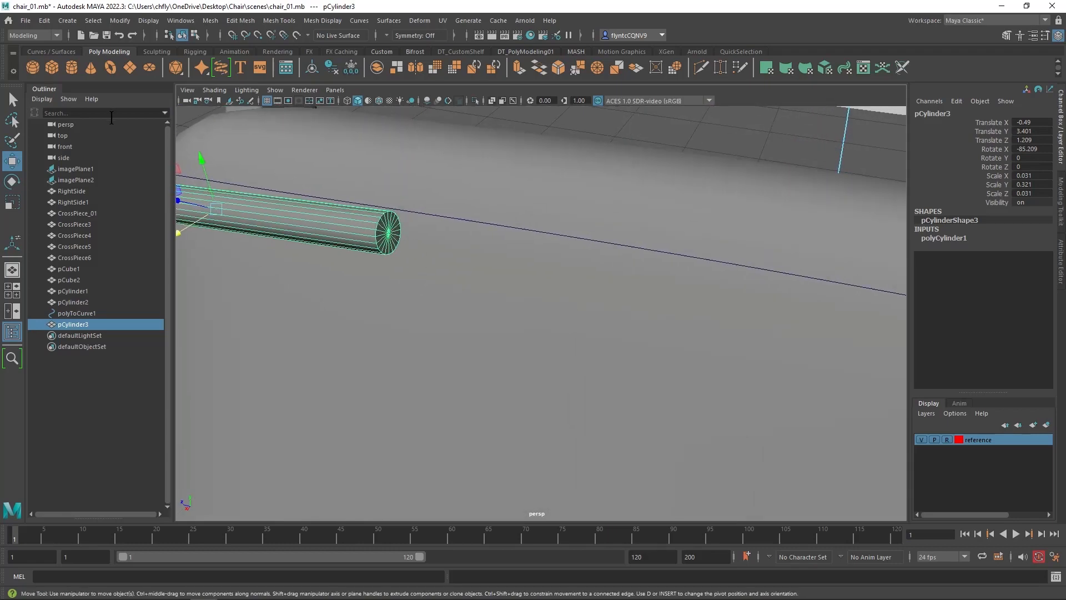
- Centre the cylinder's end on the curve along the backrest's upper edge, at a Translate X of about -0.46 and Translate Y of about 3.459
drag(199, 161, 195, 138)
alt+drag(469, 251, 417, 239)
alt+middle_drag(429, 260, 480, 347)
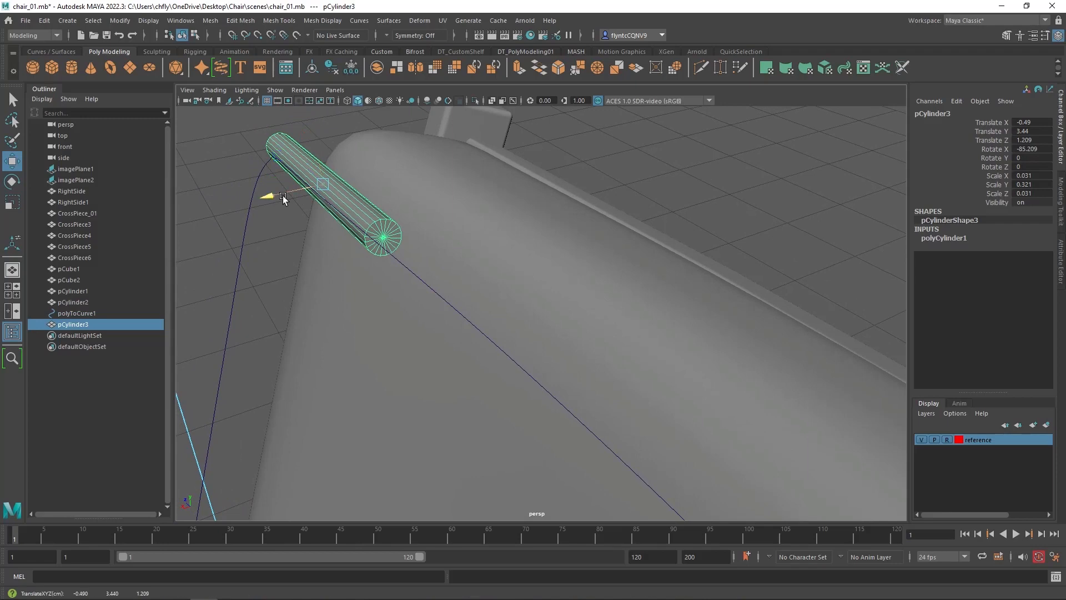
drag(282, 195, 268, 198)
drag(310, 163, 312, 158)
alt+drag(412, 216, 369, 184)
key(f)
scroll(590, 366, up, 2)
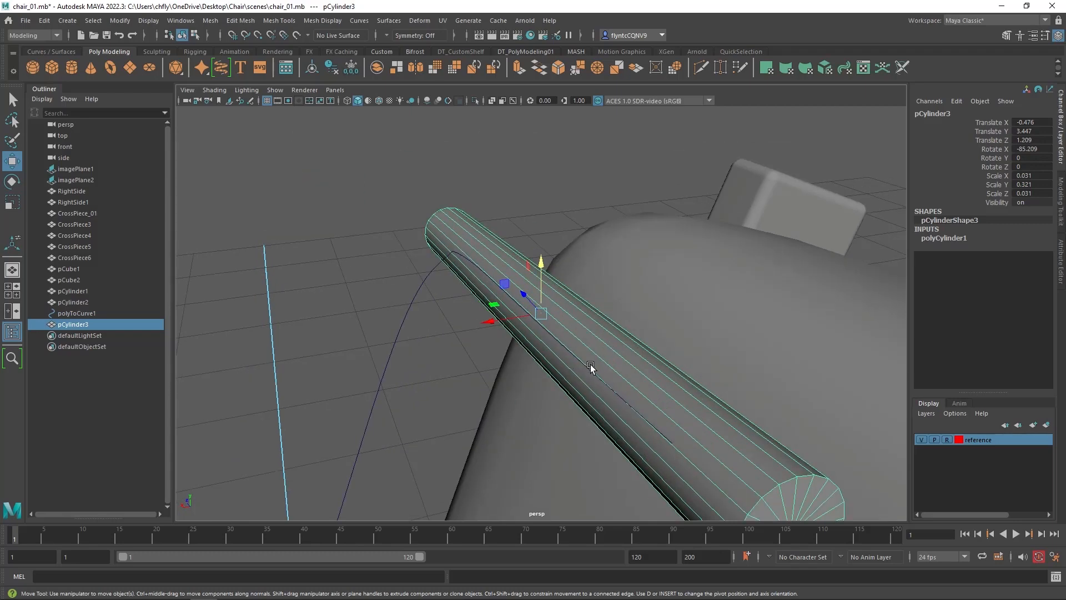
scroll(590, 366, down, 4)
alt+drag(590, 367, 568, 360)
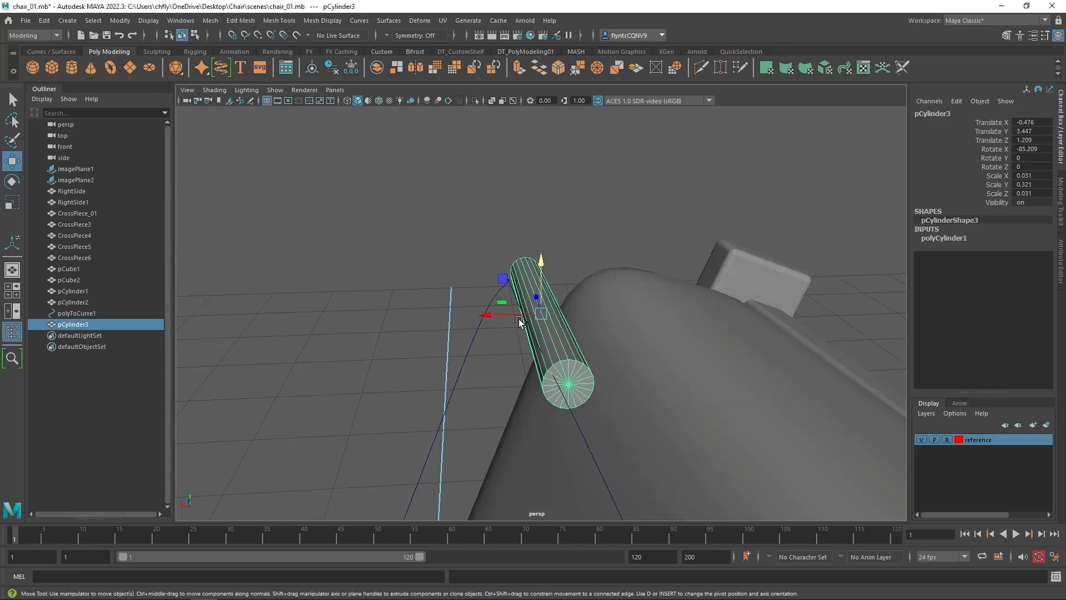
drag(497, 311, 496, 311)
drag(531, 274, 530, 267)
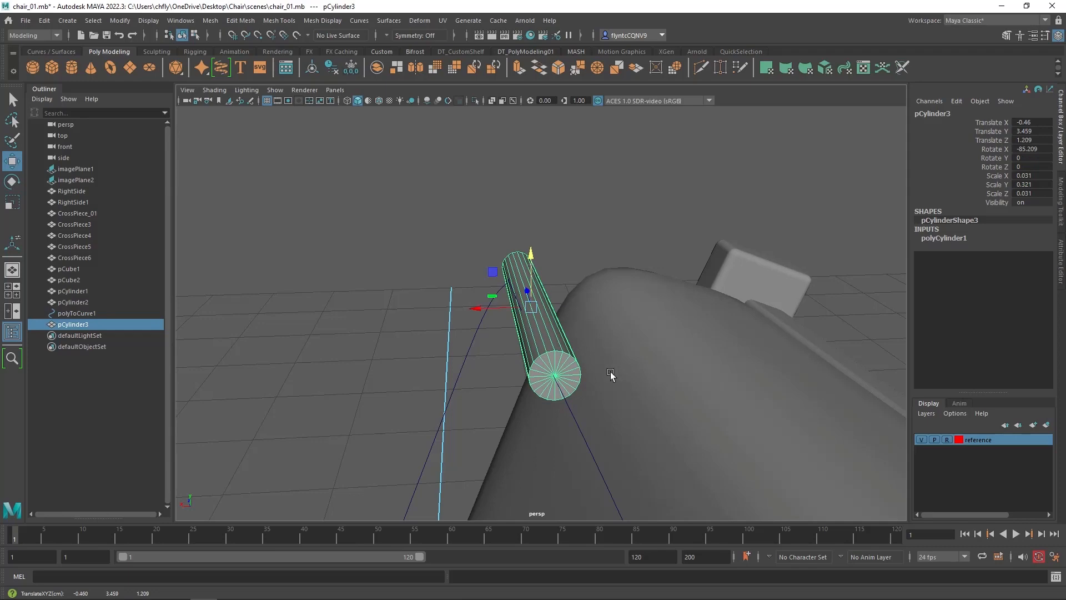
- Show the curve's control vertices and examine the corners to locate its starting point near the backrest's lower corner
alt+drag(576, 392, 653, 341)
click(545, 398)
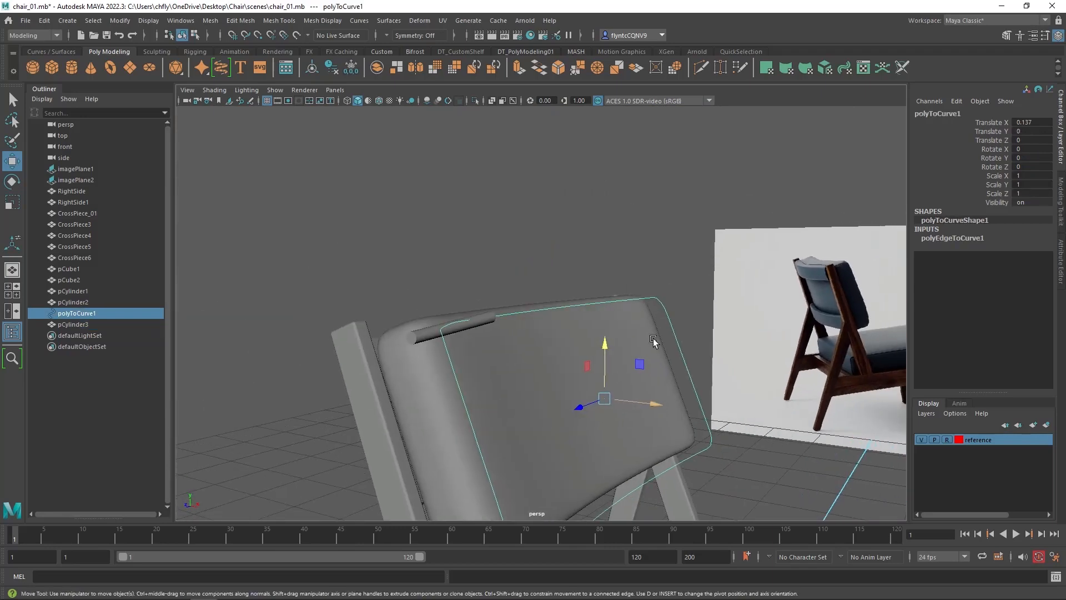
right_click(661, 302)
click(624, 301)
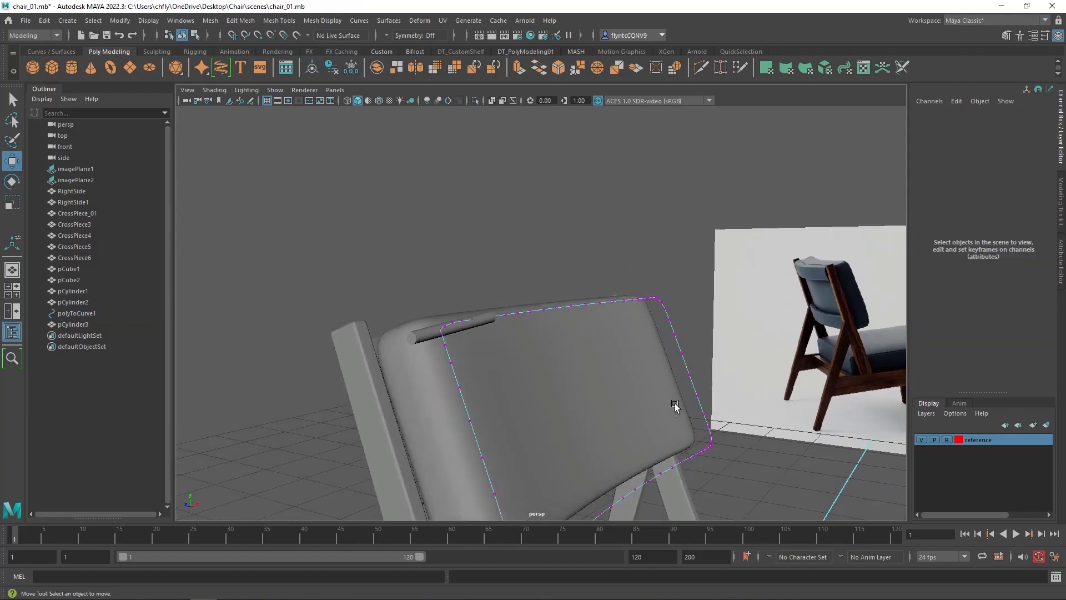
scroll(674, 405, up, 5)
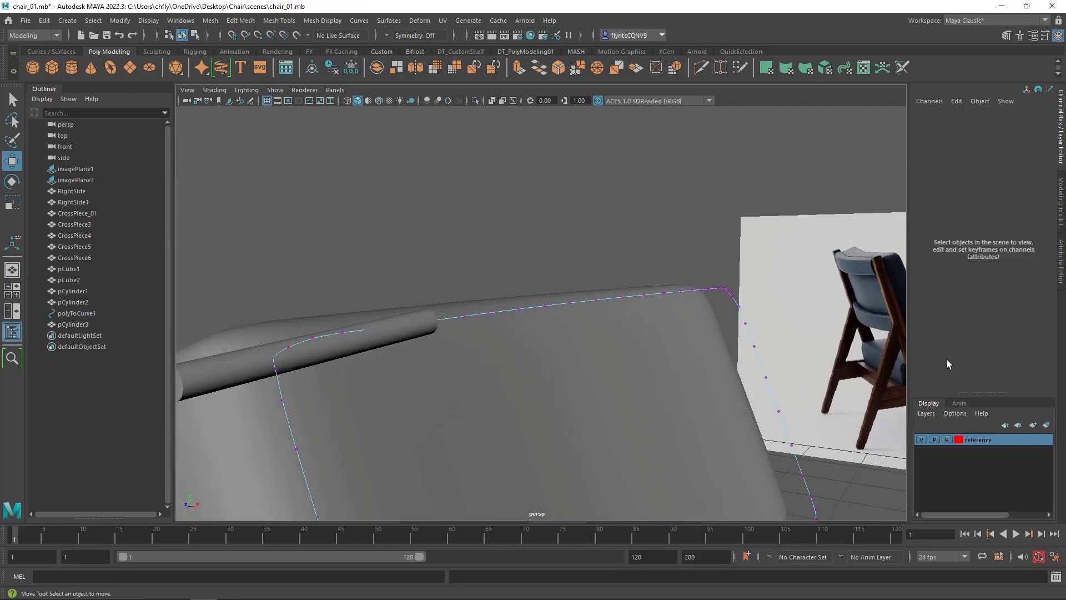
alt+drag(874, 360, 552, 315)
alt+middle_drag(552, 315, 513, 324)
scroll(623, 270, up, 5)
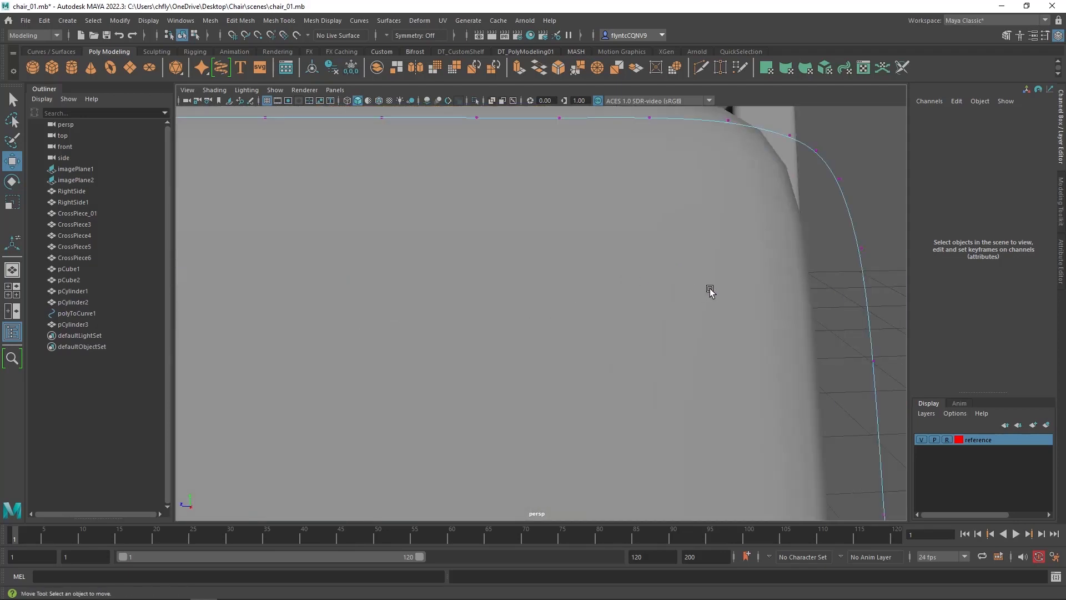
alt+drag(792, 432, 627, 192)
alt+drag(638, 233, 678, 276)
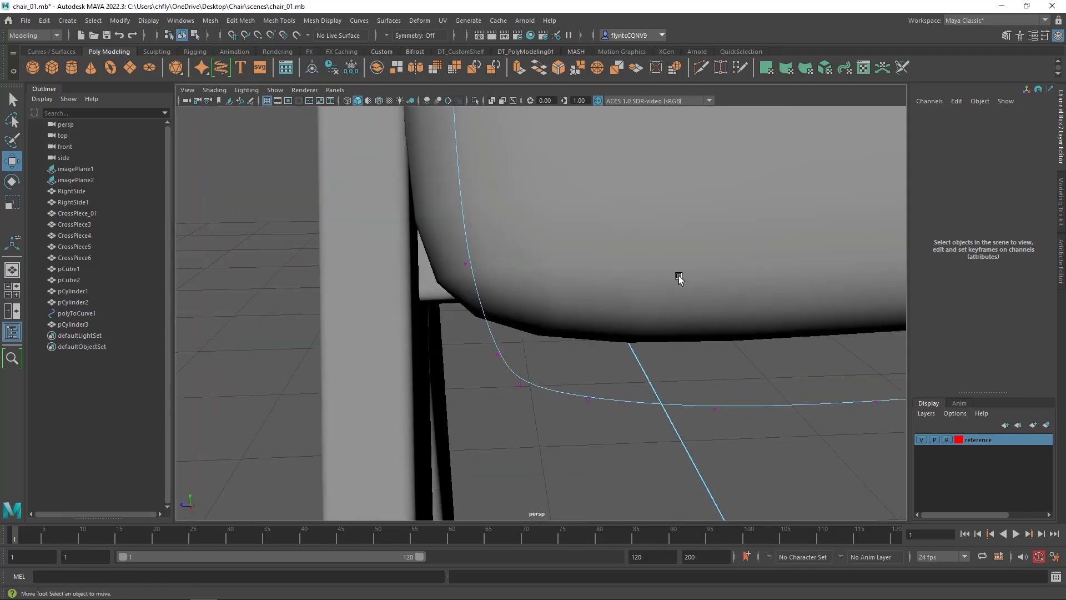
click(519, 382)
scroll(620, 406, up, 3)
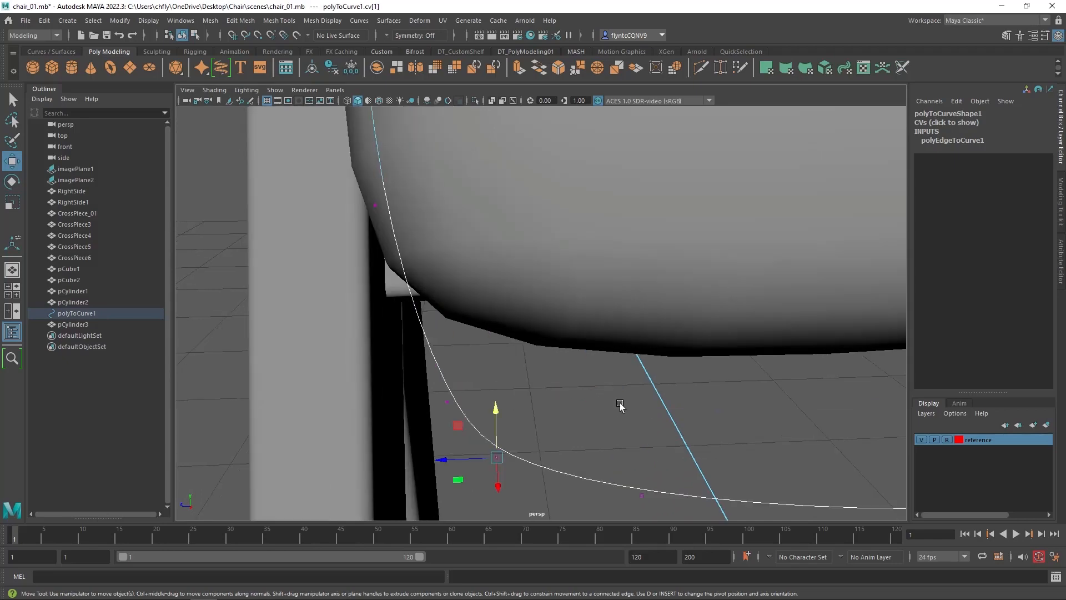
- Move the thin cylinder down below the backrest's lower corner, to a Translate X of about -0.231 and Translate Y of about 2.081
scroll(620, 407, down, 8)
alt+middle_drag(668, 138, 573, 397)
drag(484, 155, 481, 162)
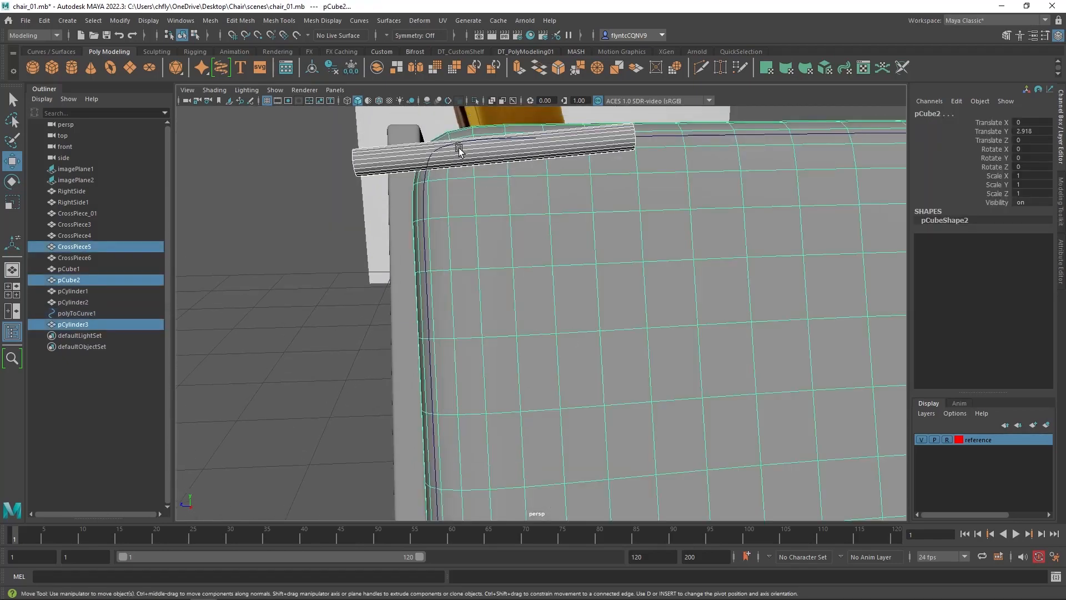
click(489, 150)
alt+middle_drag(490, 150, 578, 243)
scroll(578, 243, down, 5)
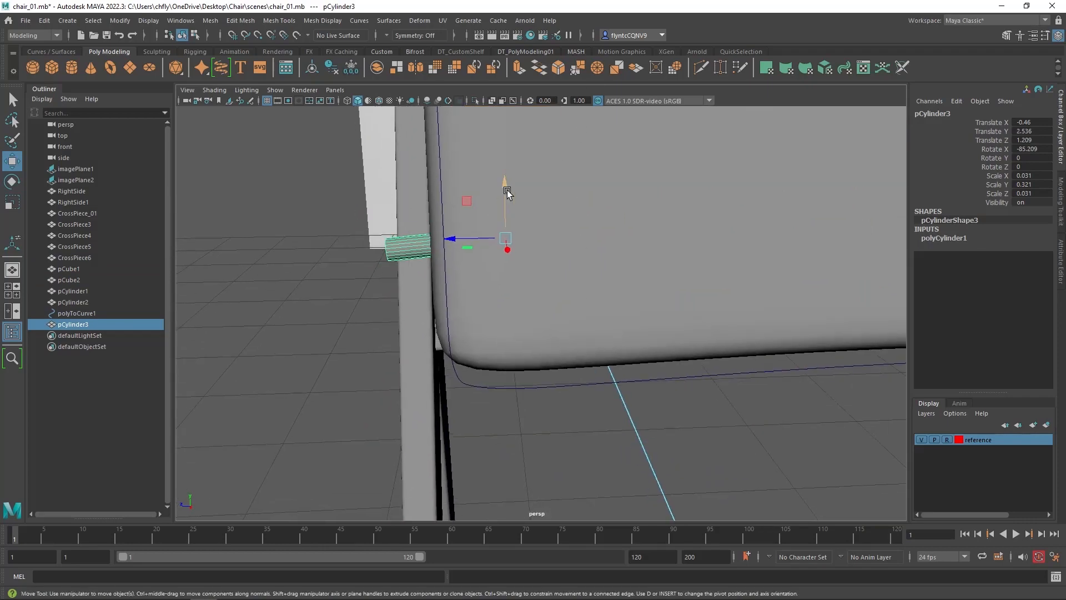
drag(507, 190, 504, 345)
click(699, 366)
alt+drag(698, 364, 668, 372)
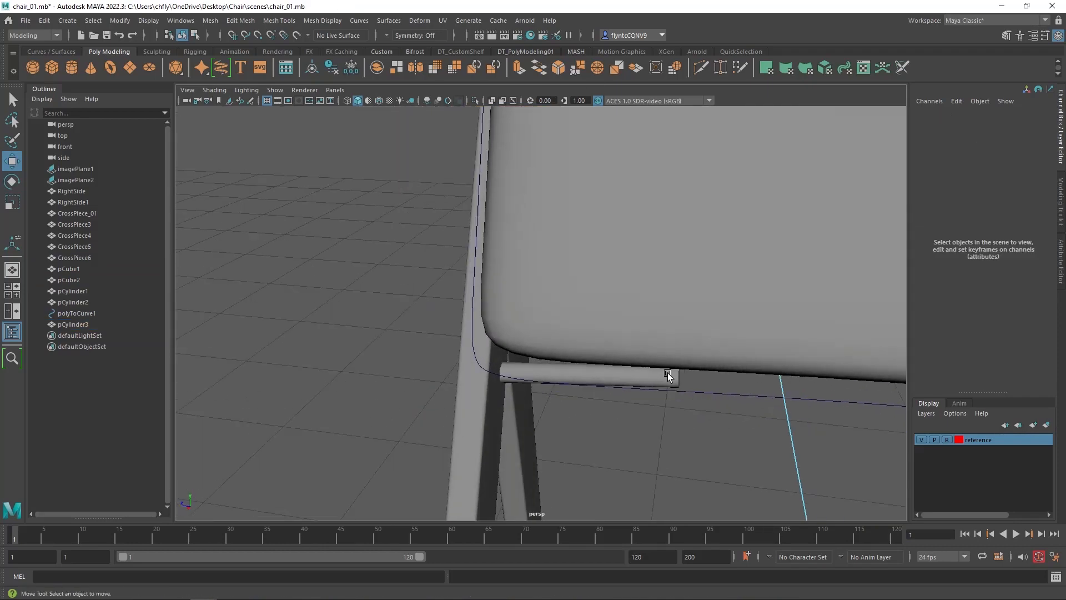
click(666, 371)
drag(559, 400, 542, 457)
key(f)
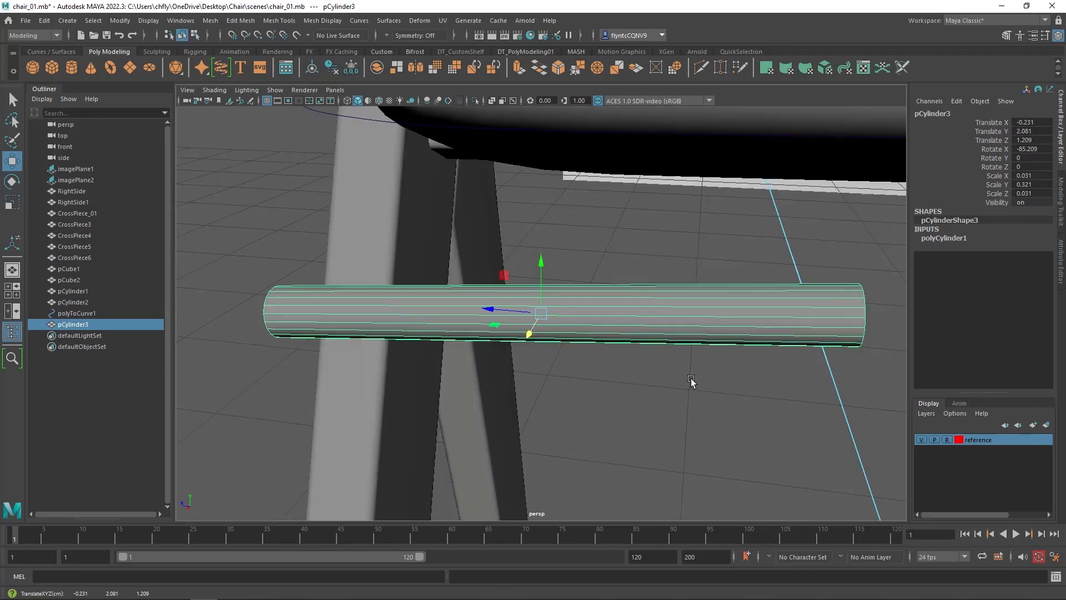
- Align the cylinder with the curve's lower stretch, at a Translate X of about 0.01 and Translate Y of about 2.291
scroll(714, 380, down, 5)
alt+drag(707, 385, 655, 367)
drag(411, 303, 312, 254)
drag(328, 219, 320, 191)
drag(304, 231, 289, 234)
alt+drag(462, 257, 428, 247)
key(f)
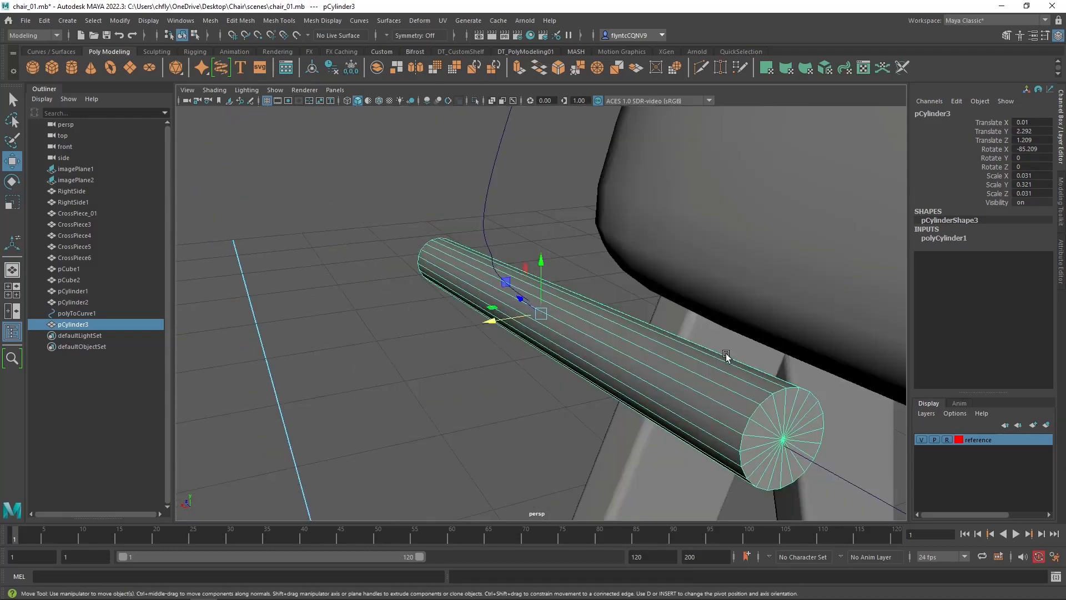
alt+drag(734, 347, 644, 313)
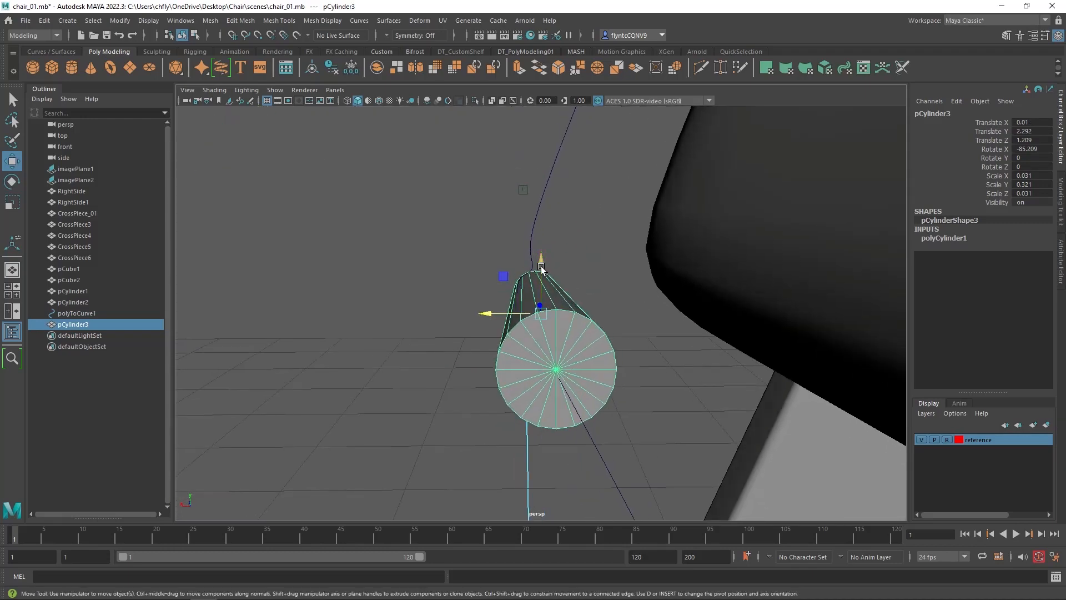
drag(542, 265, 661, 305)
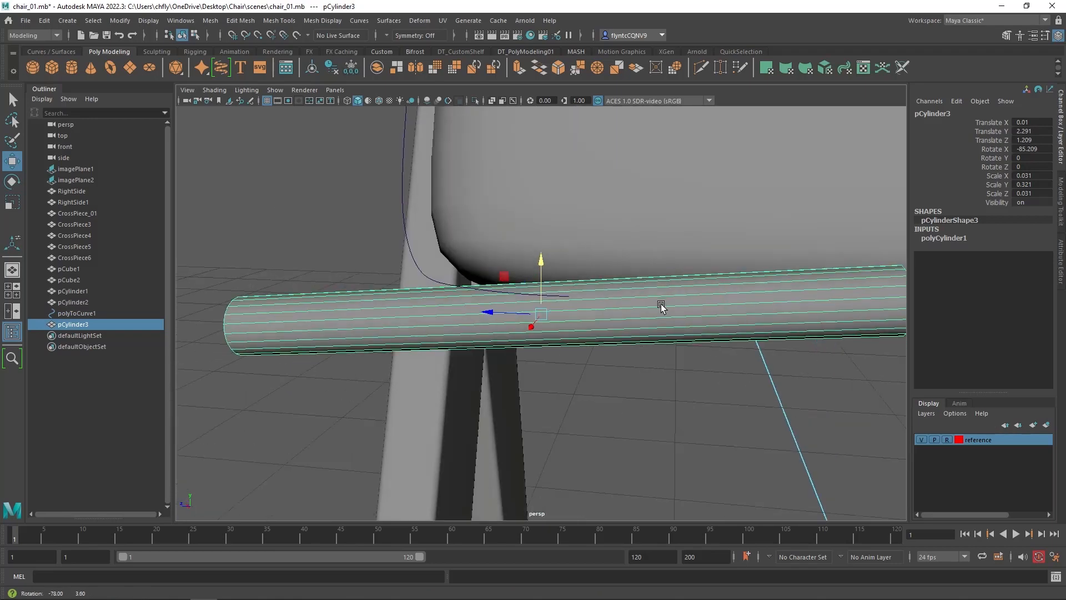
- Rotate the cylinder to a Rotate X of about -90.247 and raise it to a Translate Y of about 2.316
key(e)
drag(560, 265, 549, 243)
key(w)
click(547, 264)
click(556, 307)
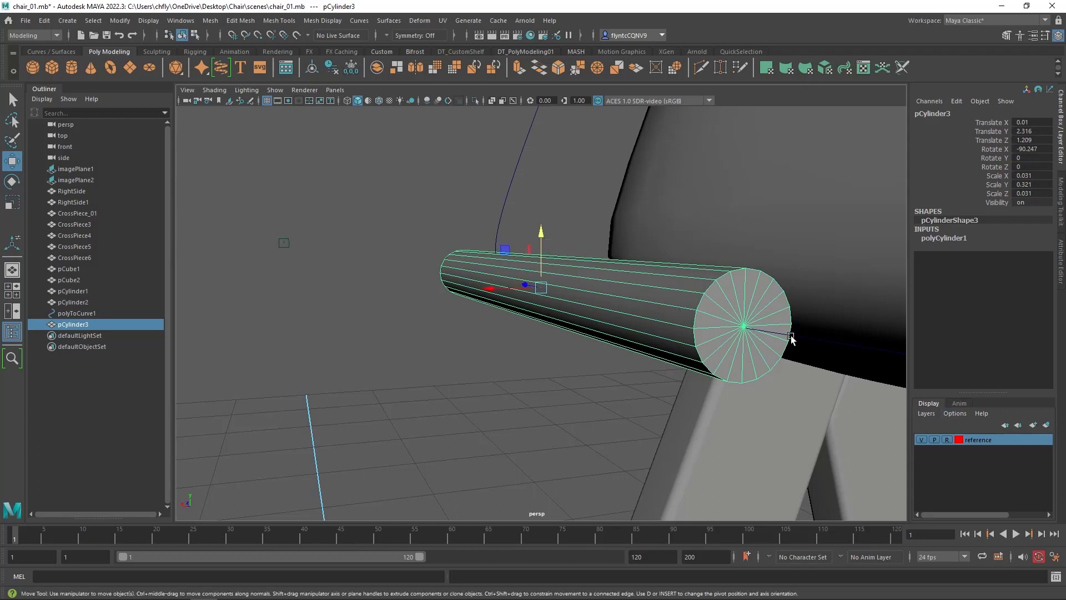
- Set the cylinder's Subdivisions Caps to 0
click(947, 239)
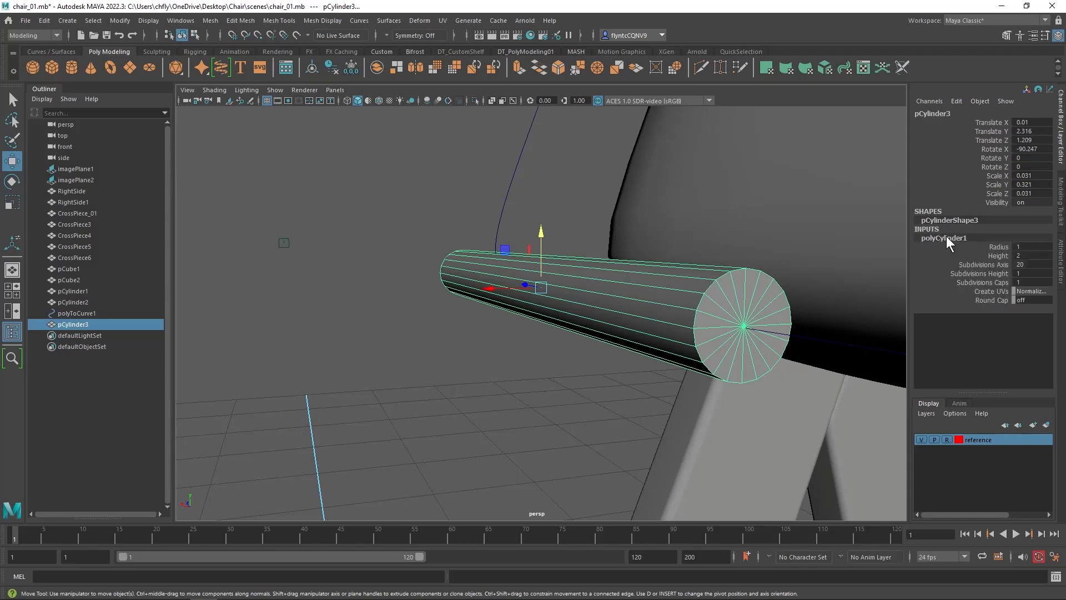
click(1025, 284)
text(0)
key(Return)
- Delete all of the cylinder's faces except the end cap lying on the curve, leaving a single disc
alt+drag(778, 354, 642, 316)
right_drag(643, 315, 588, 324)
drag(278, 236, 664, 437)
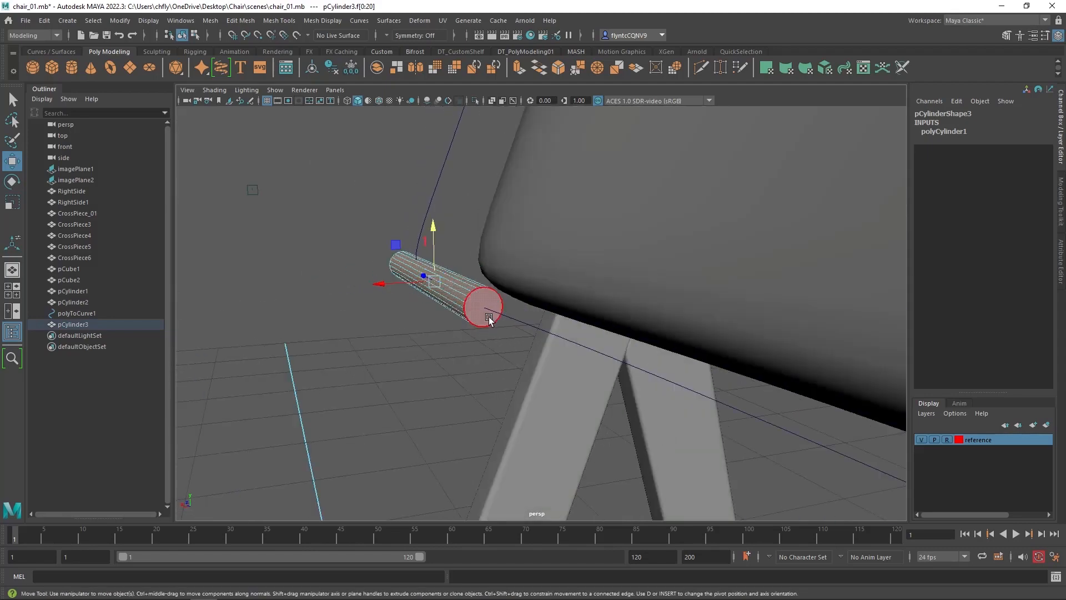
alt+drag(515, 335, 570, 343)
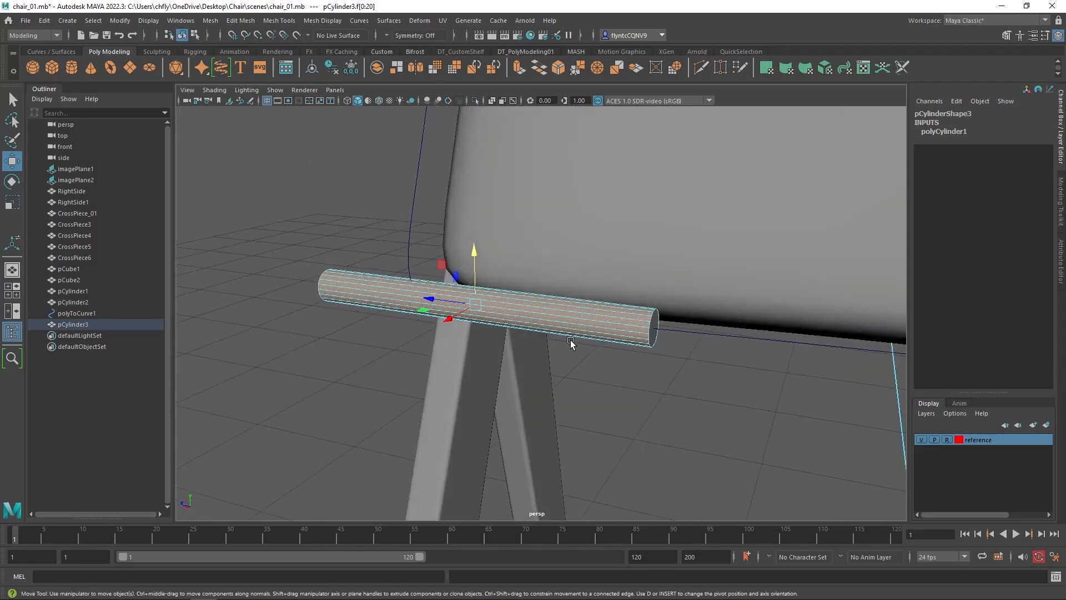
key(Delete)
click(642, 343)
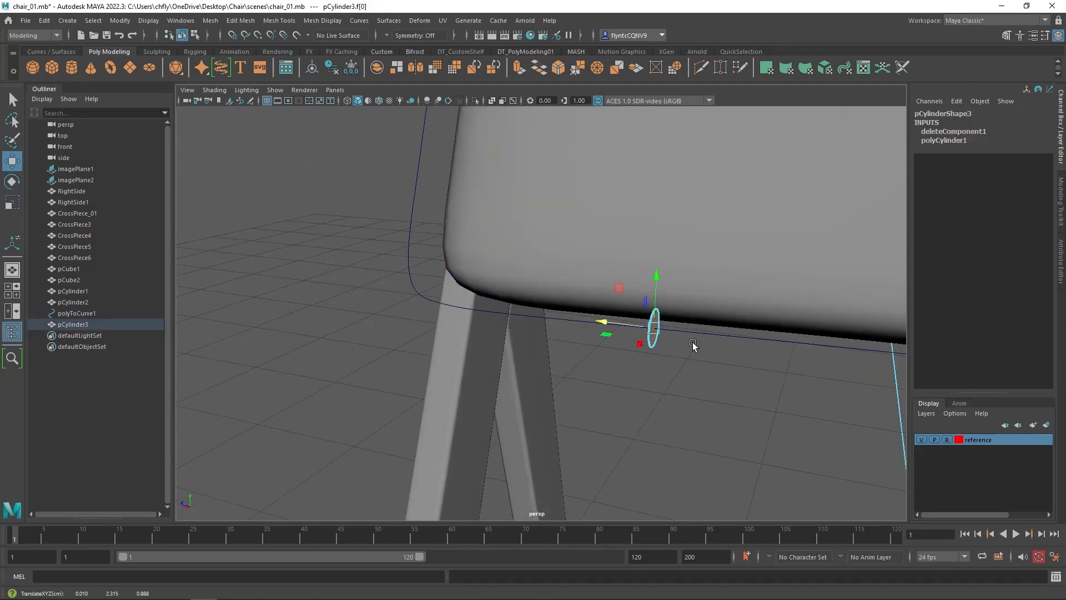
- Centre the disc's pivot and slide the disc along the curve towards its lower corner, to a Translate Z of about 1.385
right_drag(693, 348, 750, 262)
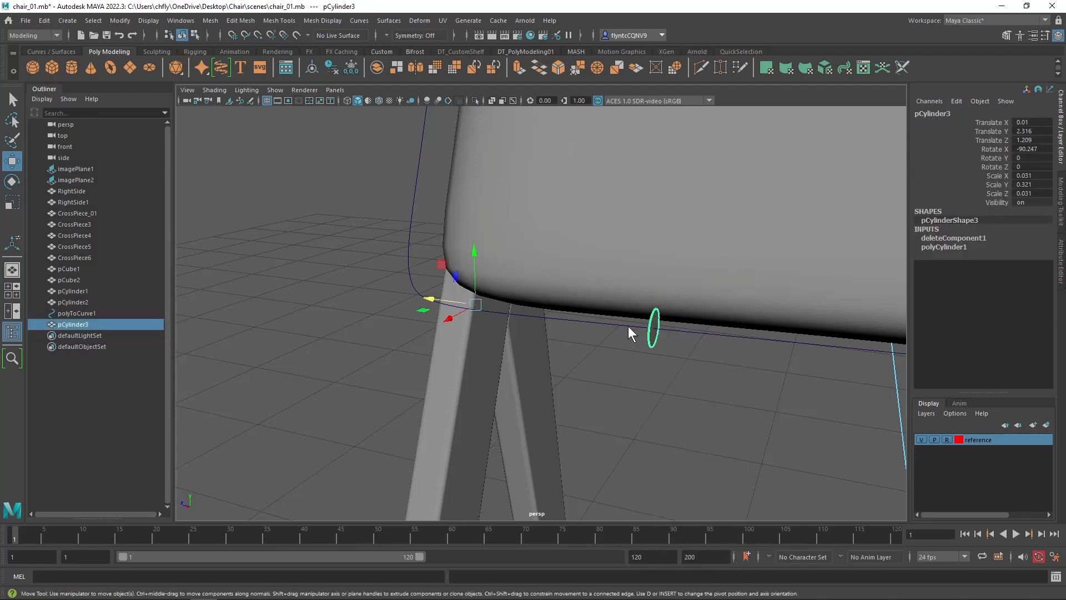
click(119, 20)
click(152, 103)
click(121, 24)
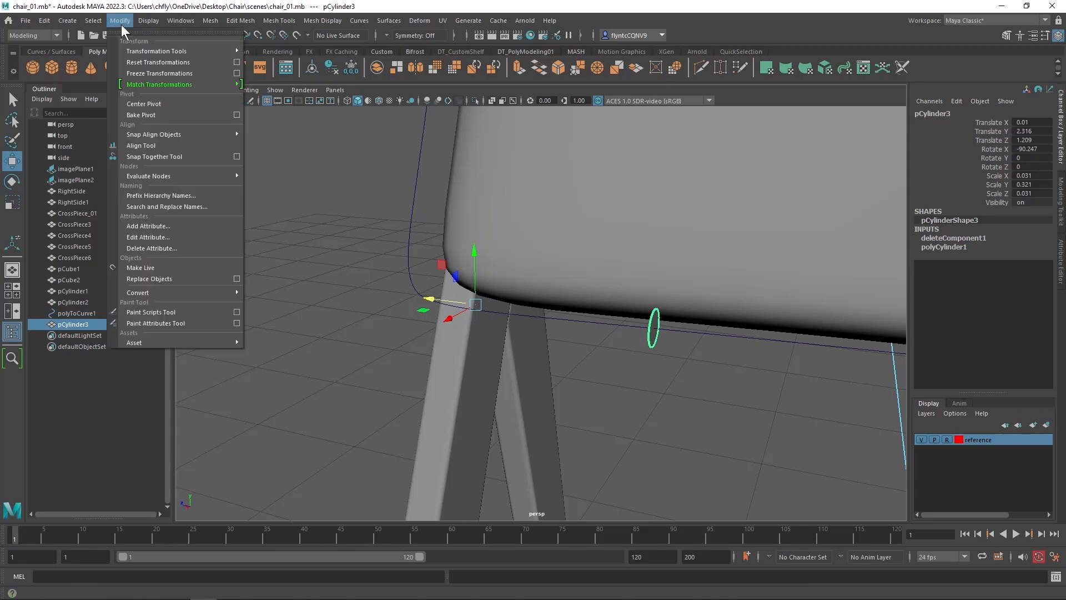
click(169, 104)
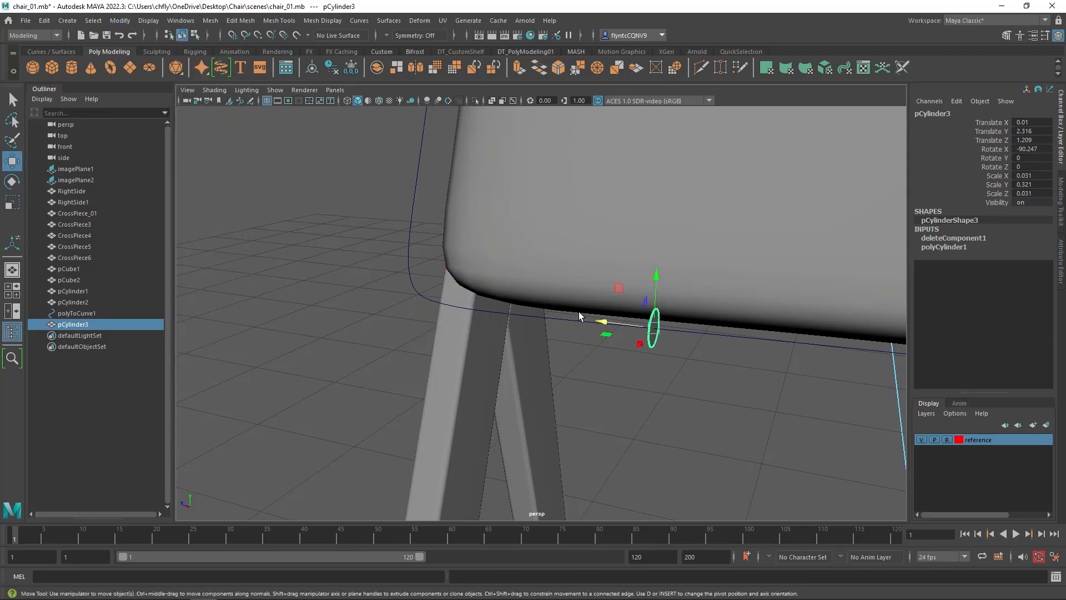
drag(604, 322, 516, 297)
scroll(517, 297, up, 4)
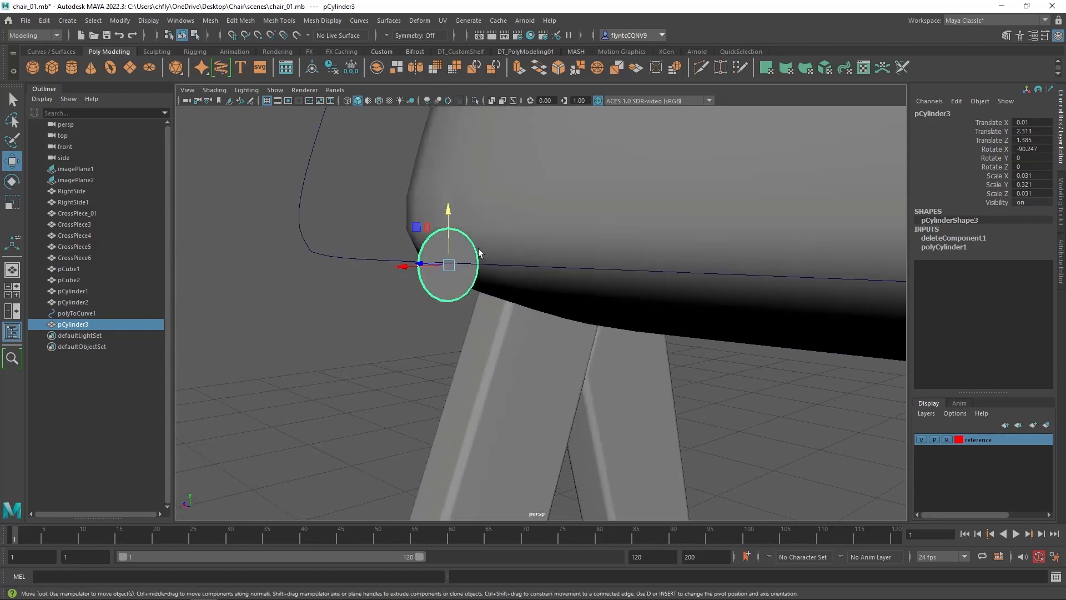
- Extrude the disc's face along the backrest curve, with the Curve option on Selected and 1 division
right_drag(453, 282, 444, 320)
click(451, 277)
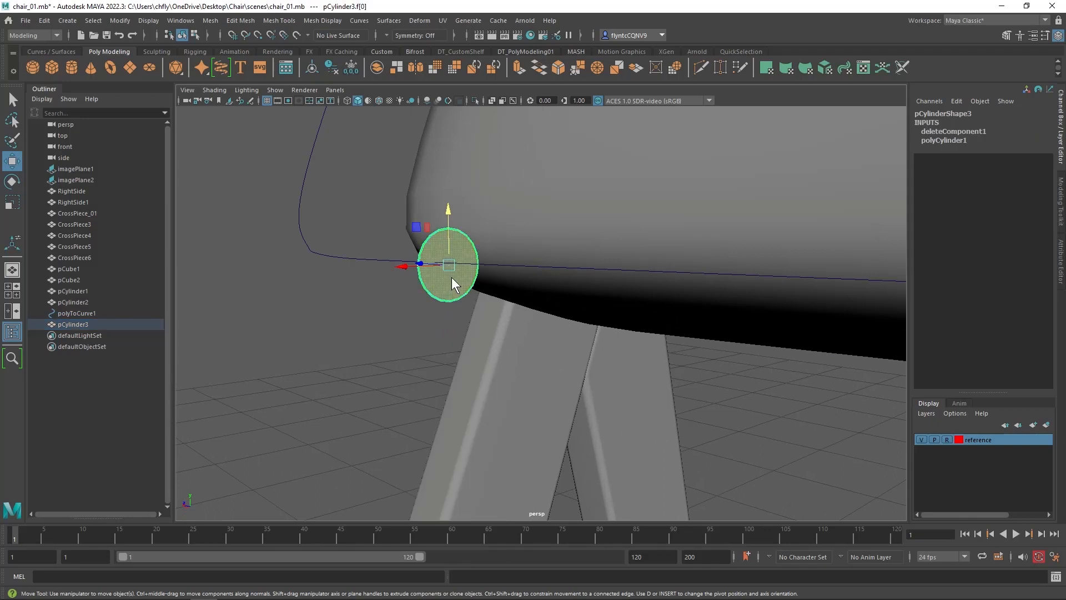
click(370, 261)
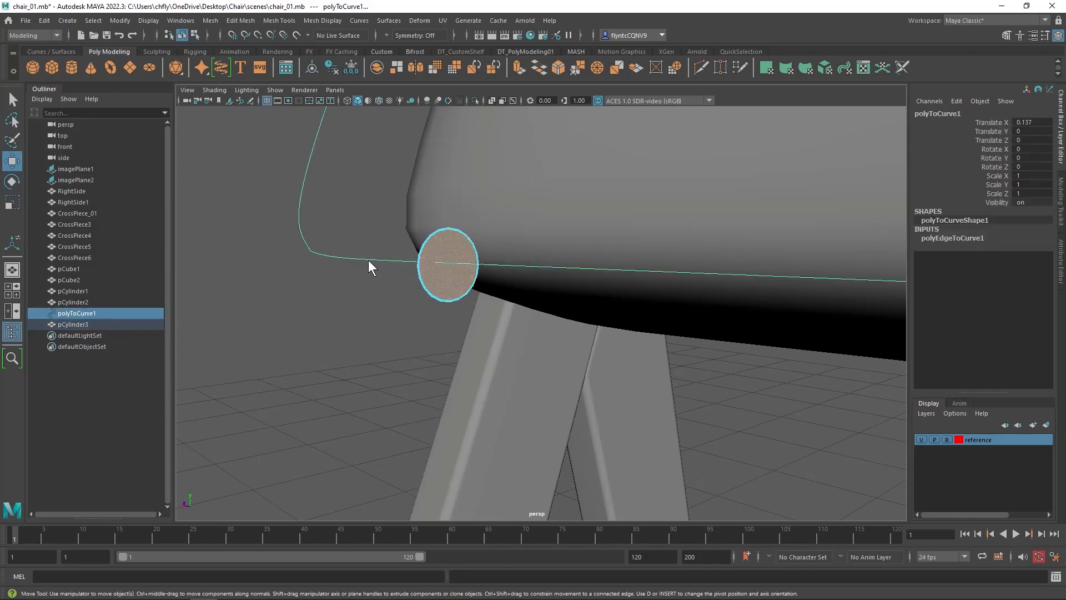
scroll(368, 266, up, 3)
scroll(368, 266, down, 5)
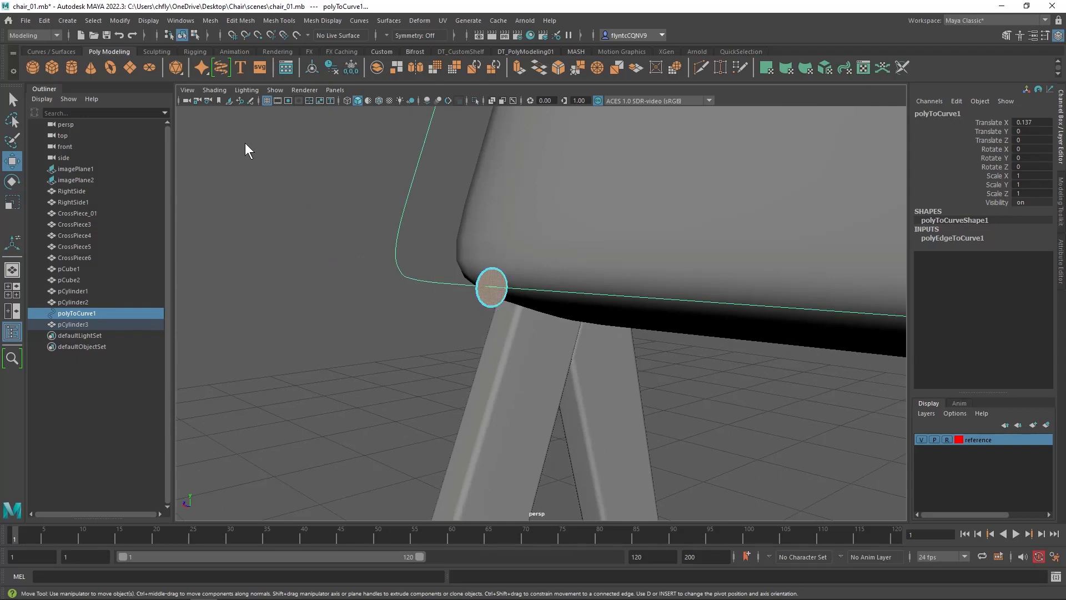
click(240, 22)
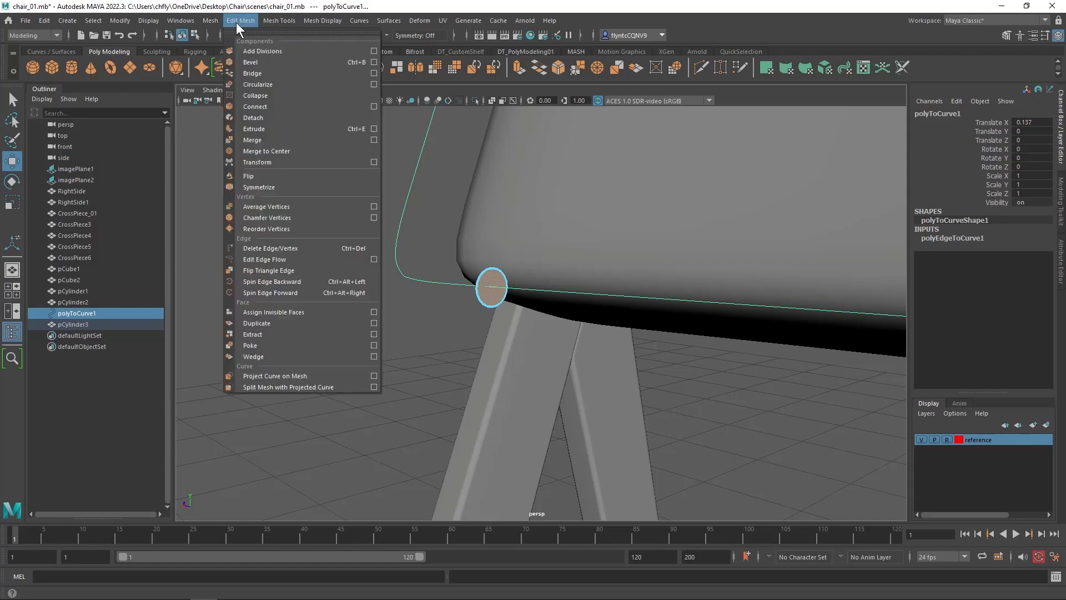
click(372, 129)
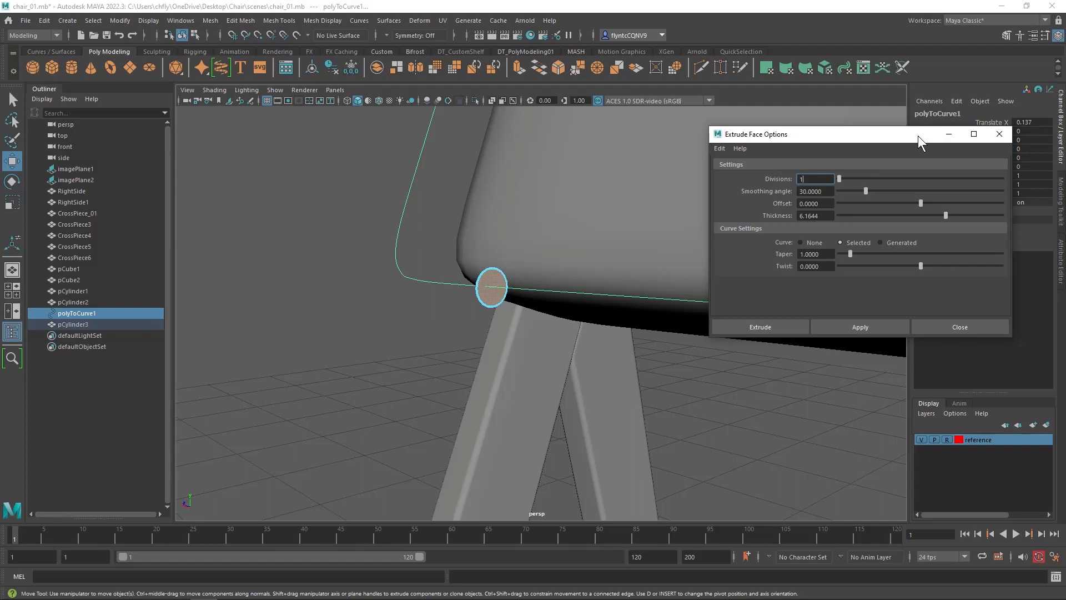
drag(917, 135, 918, 131)
click(819, 175)
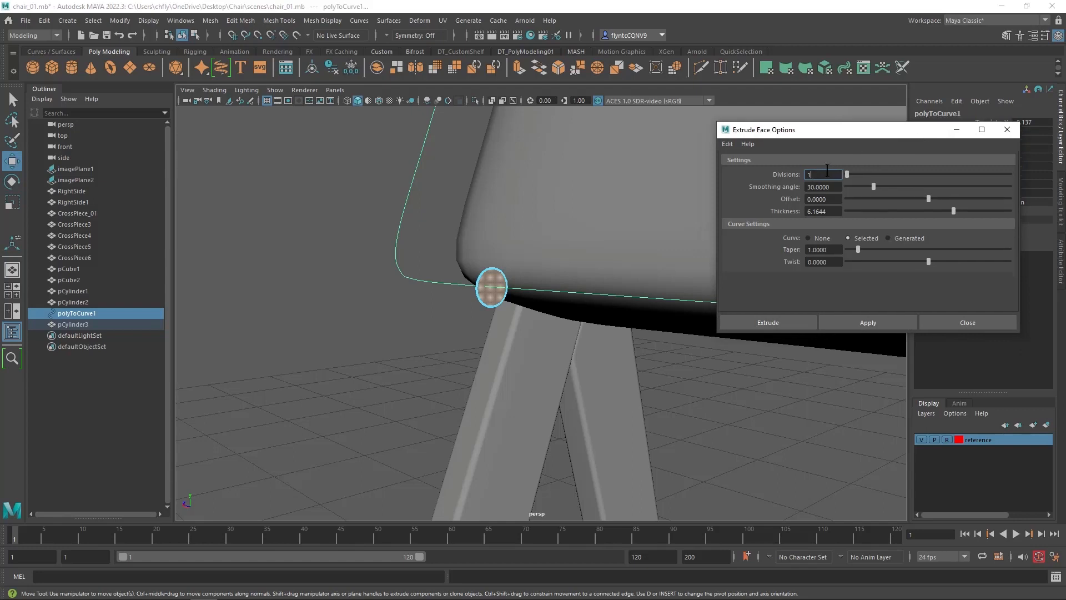
click(854, 324)
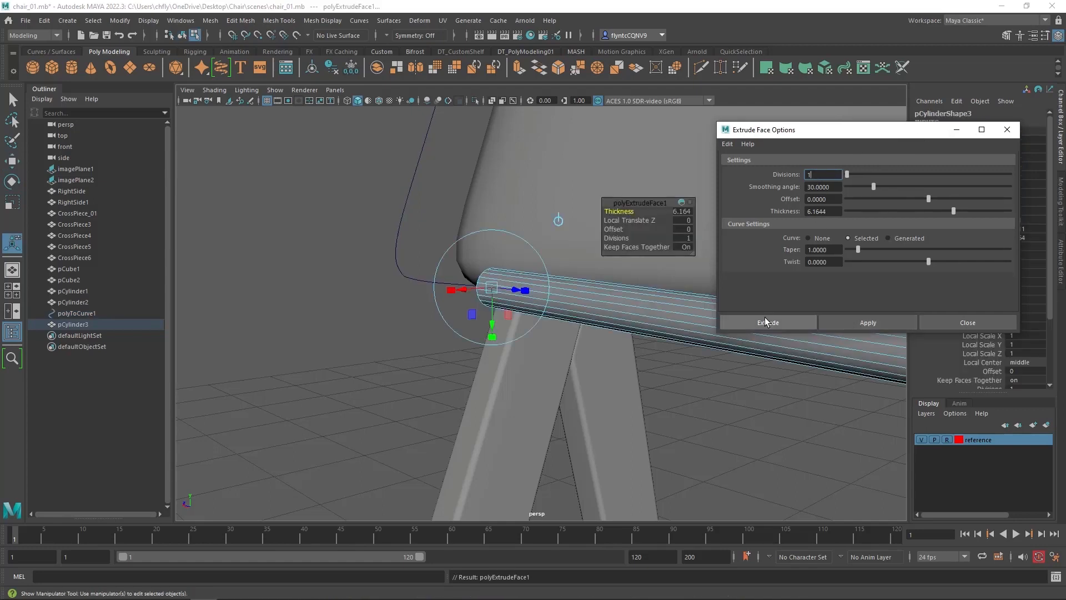
- Set the number of divisions of the extrusion along the backrest curve to 200
scroll(707, 320, up, 2)
scroll(707, 321, down, 3)
scroll(706, 319, down, 1)
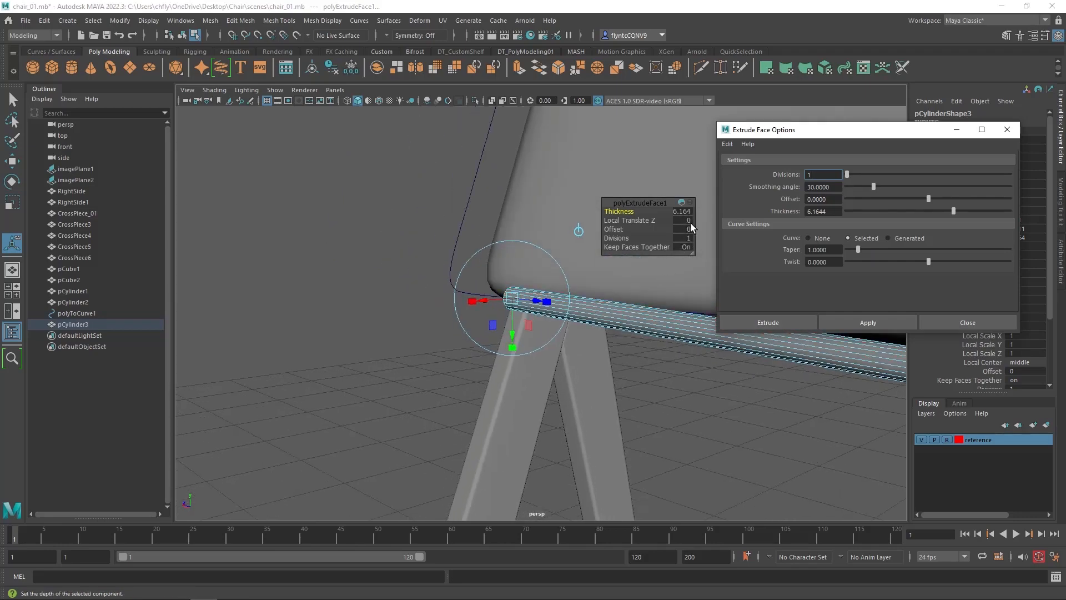
click(686, 238)
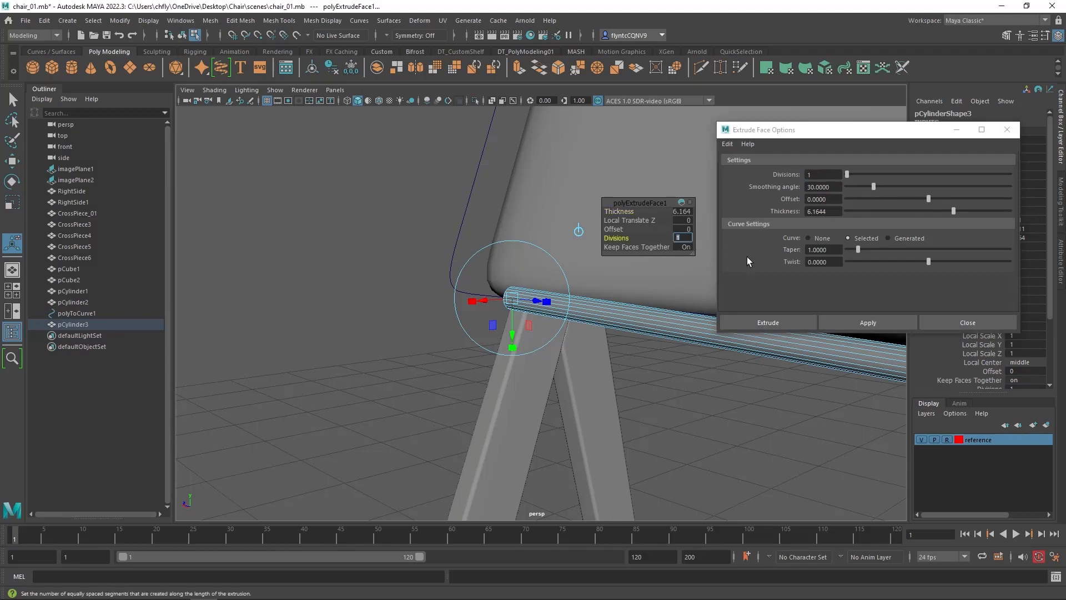
text(200)
key(Return)
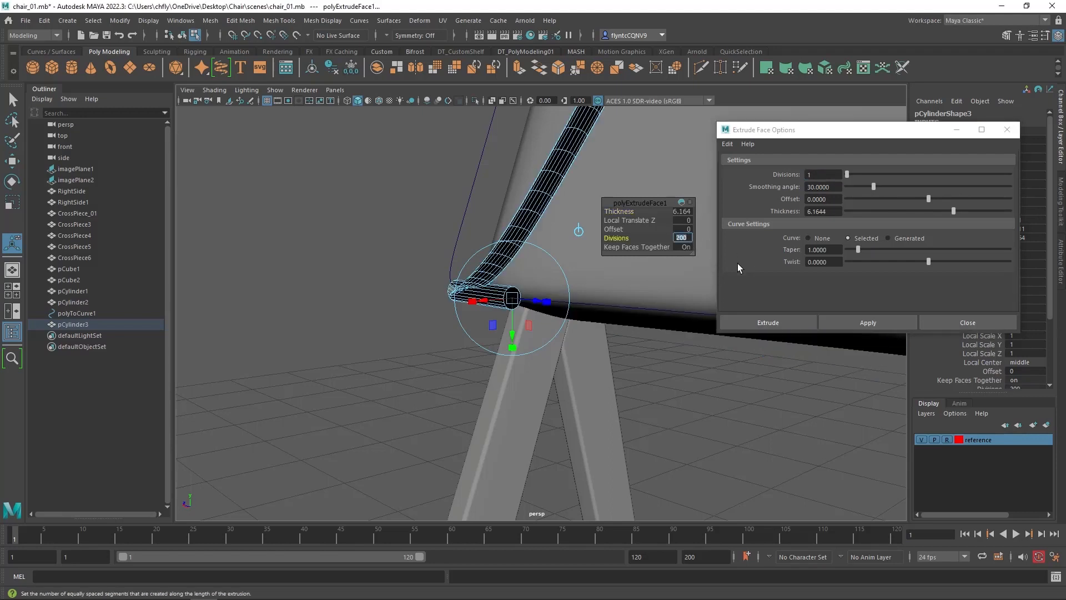
- Reduce the extrusion's Thickness to 0.002 by trying successively smaller values, closing the piping's overlap at its start
click(631, 209)
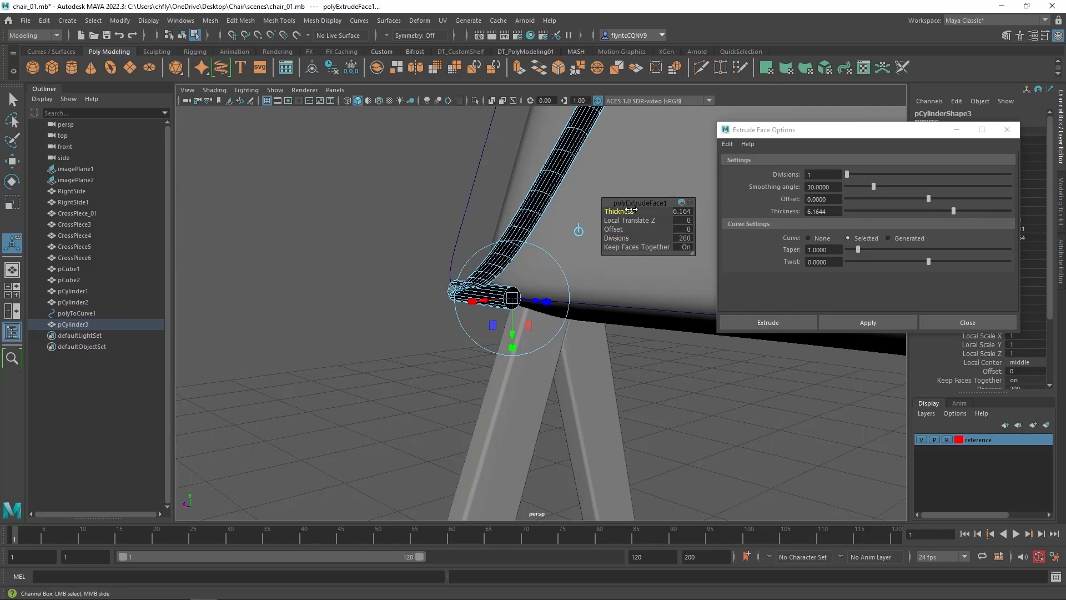
middle_drag(631, 209, 598, 209)
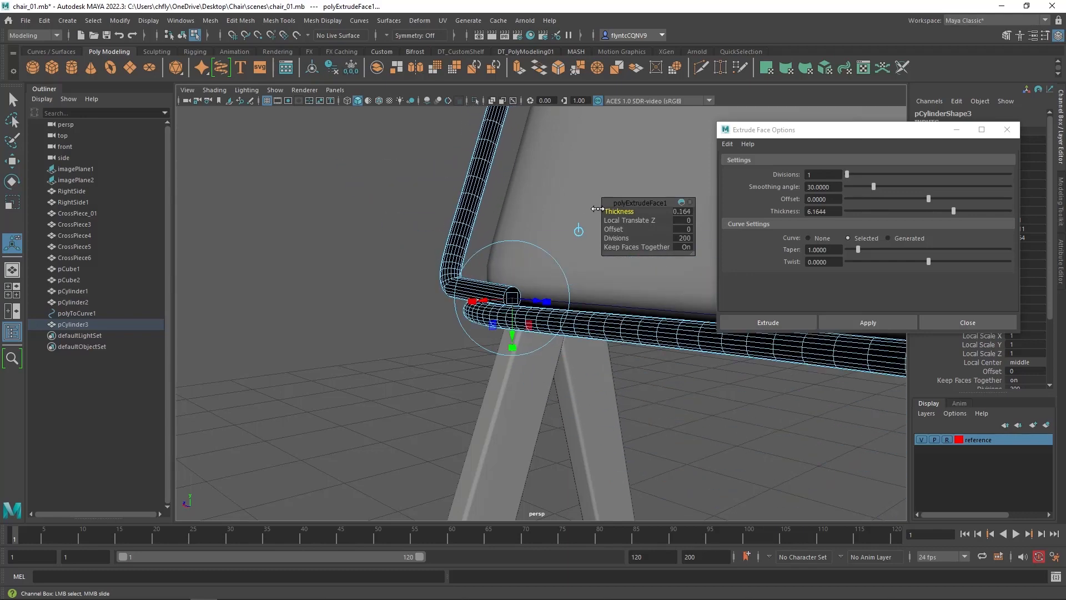
click(680, 212)
text(.15)
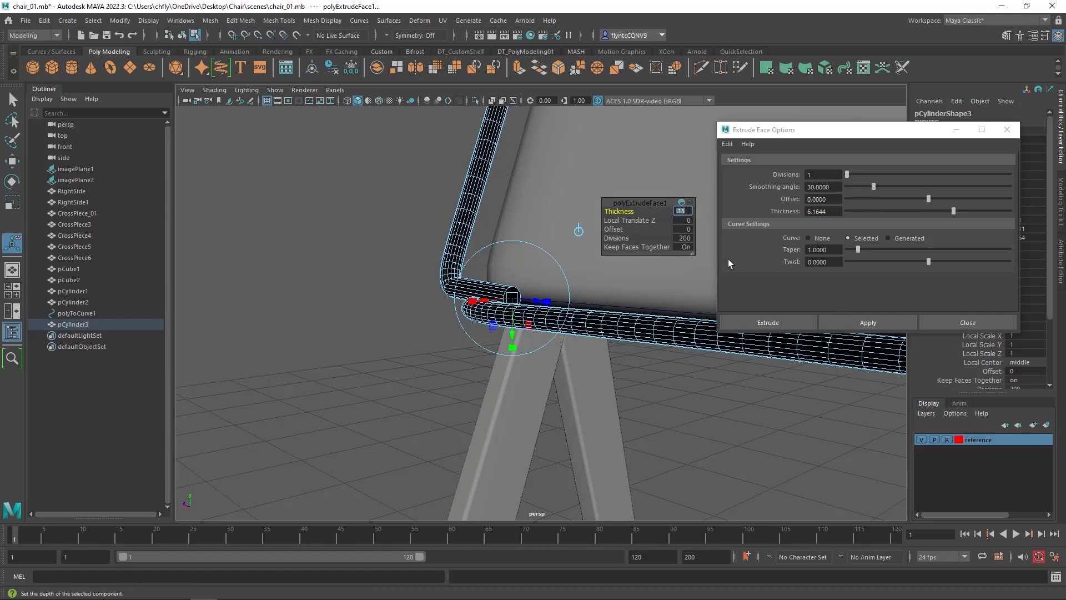
key(BackSpace)
key(BackSpace)
text(1)
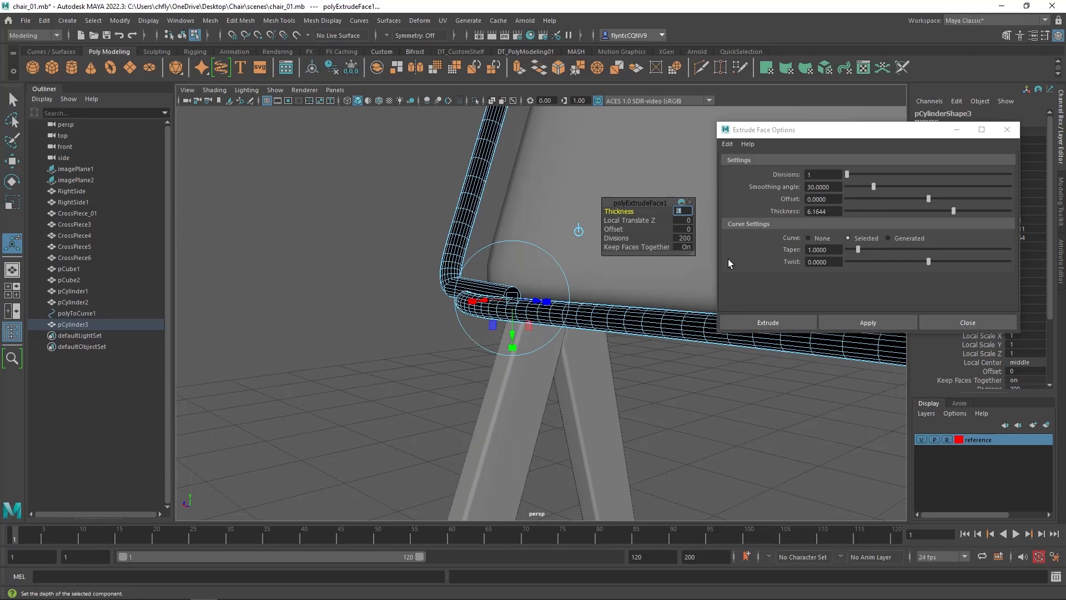
text(5)
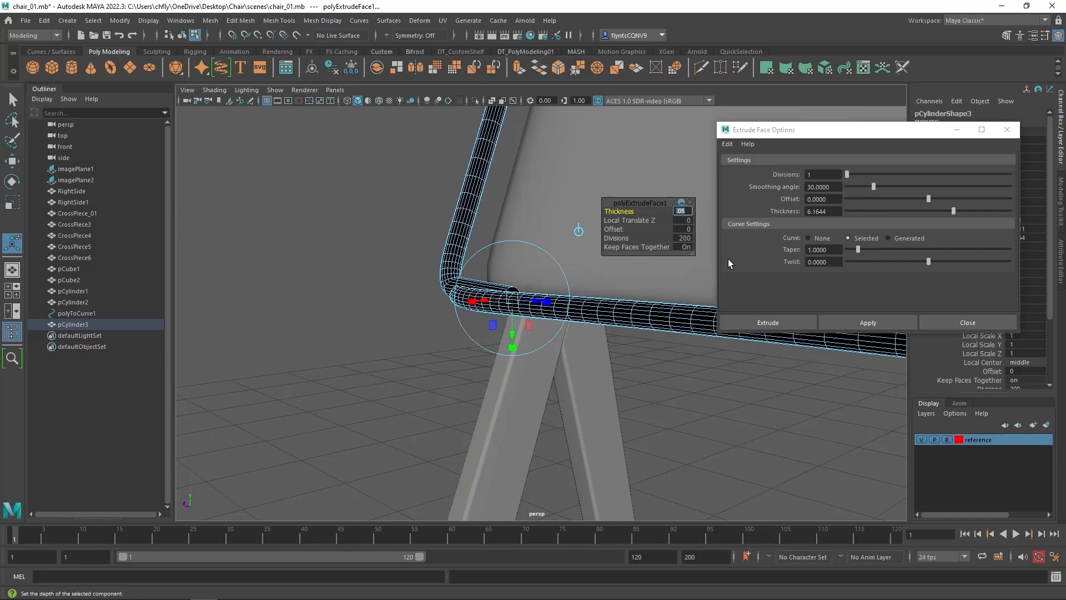
key(BackSpace)
key(BackSpace)
text(04)
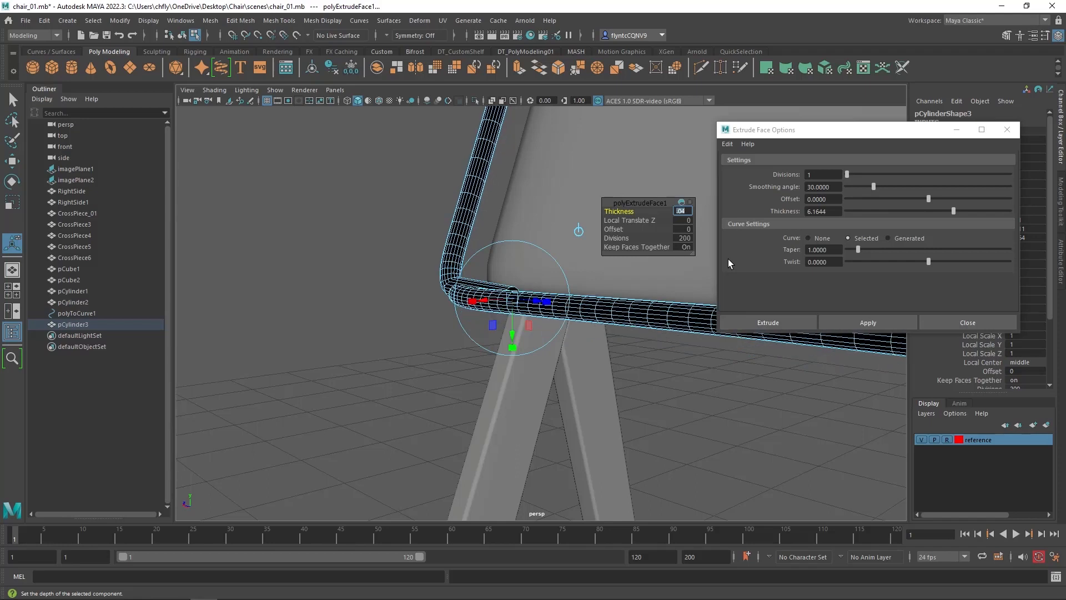
key(BackSpace)
text(1)
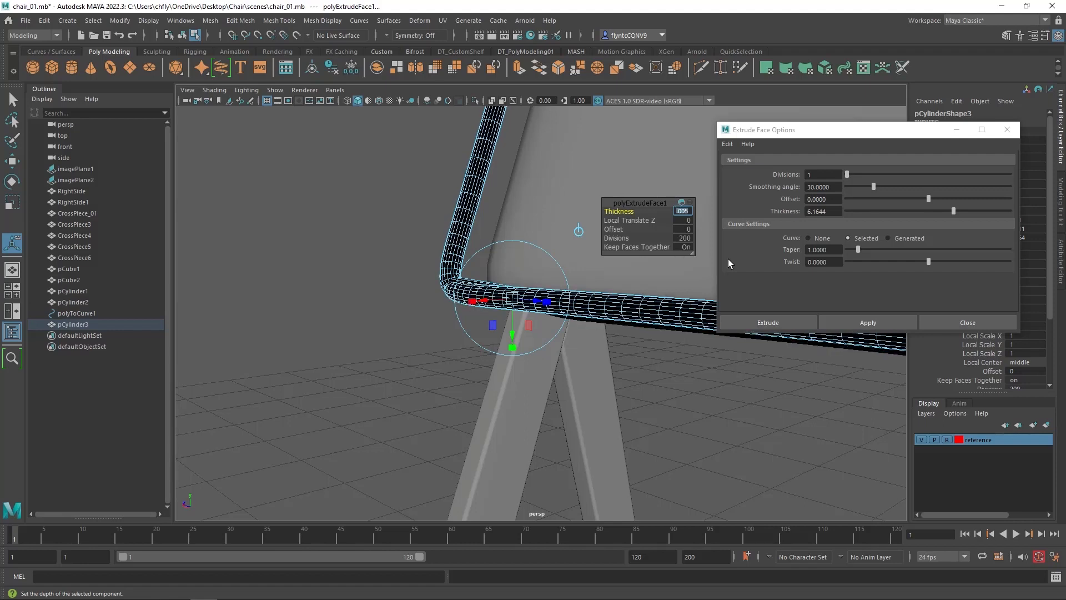
key(BackSpace)
text(02)
key(Return)
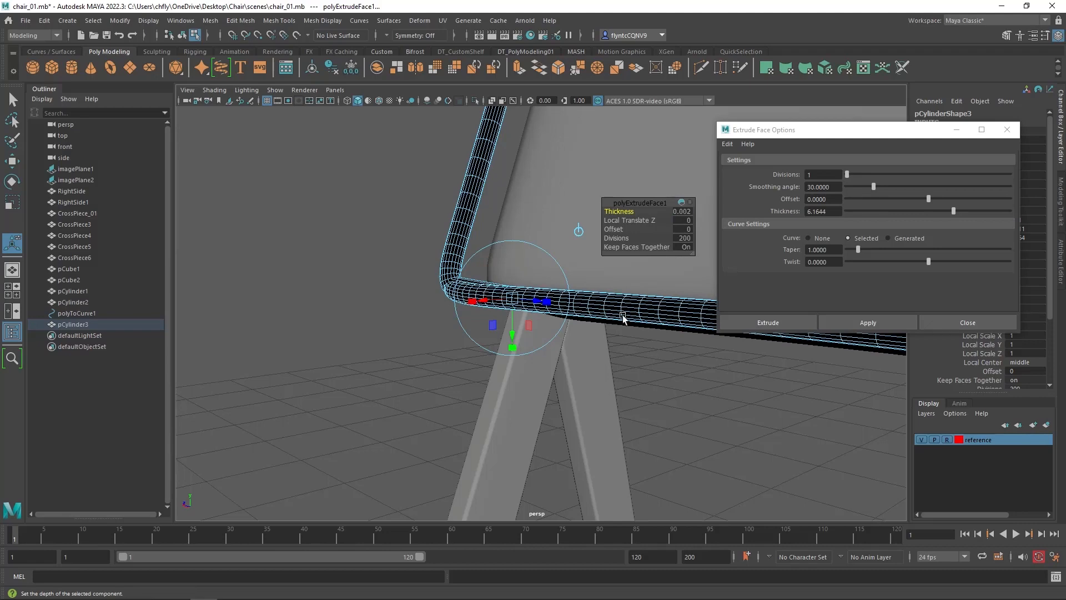
- Examine the extruded piping around the whole backrest cushion from the side, close up and from the front
alt+drag(728, 258, 804, 290)
scroll(627, 315, up, 3)
scroll(627, 316, down, 6)
scroll(626, 315, down, 6)
scroll(549, 284, up, 5)
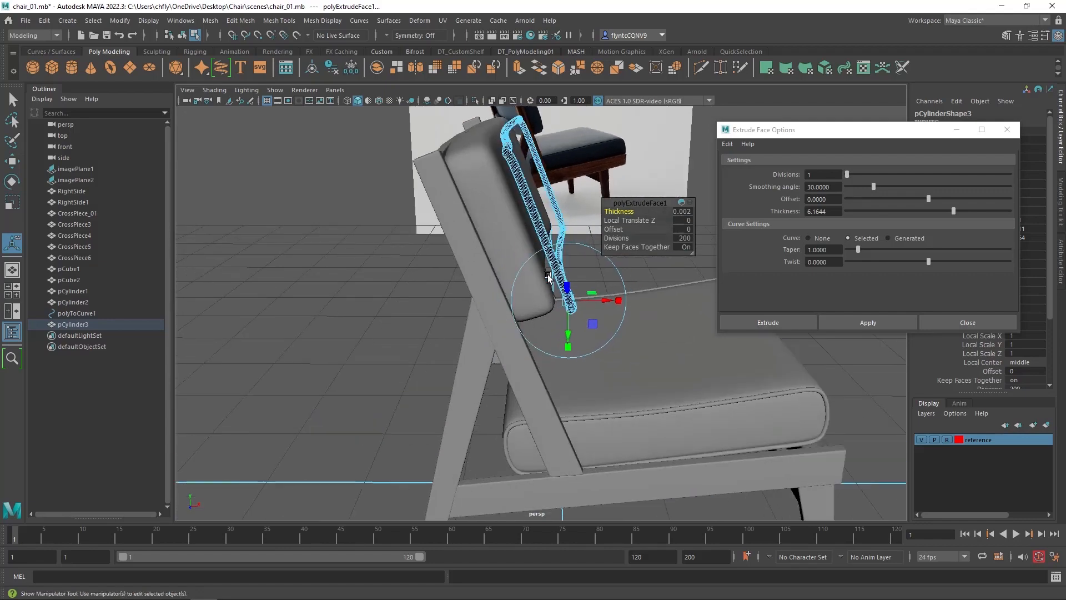
scroll(528, 297, up, 6)
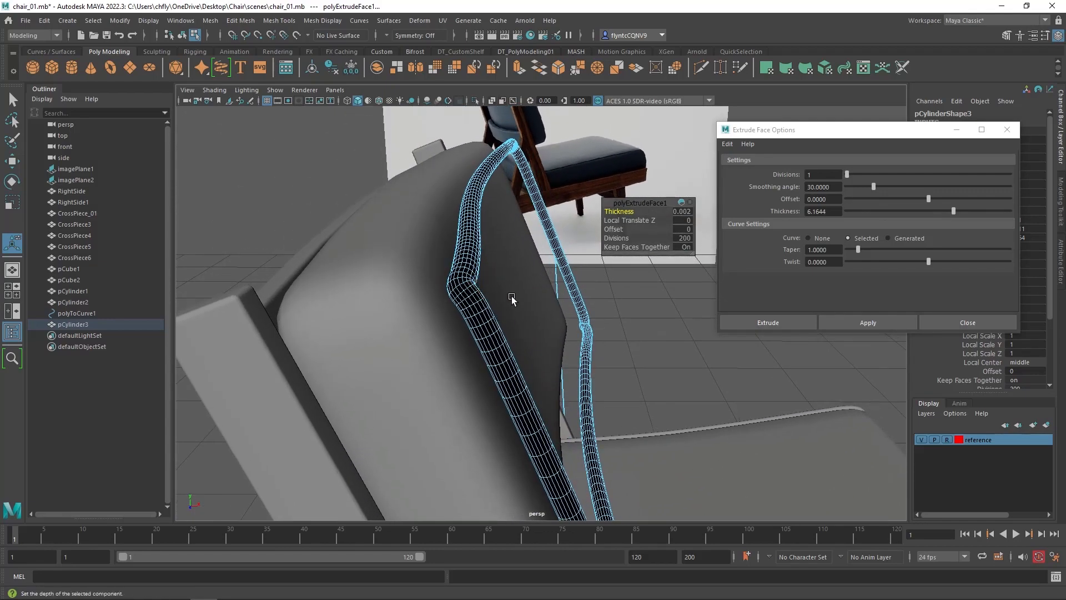
scroll(516, 324, down, 2)
scroll(517, 324, down, 7)
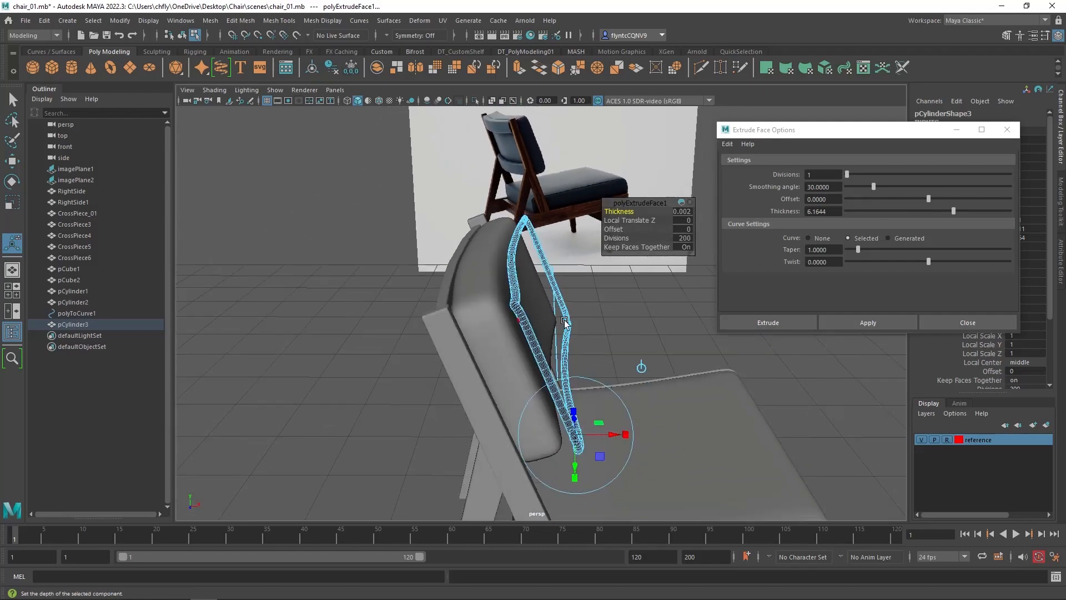
alt+drag(517, 324, 453, 316)
- Undo the extrusion and its thickness and division changes, back to the single disc on the backrest curve
click(12, 100)
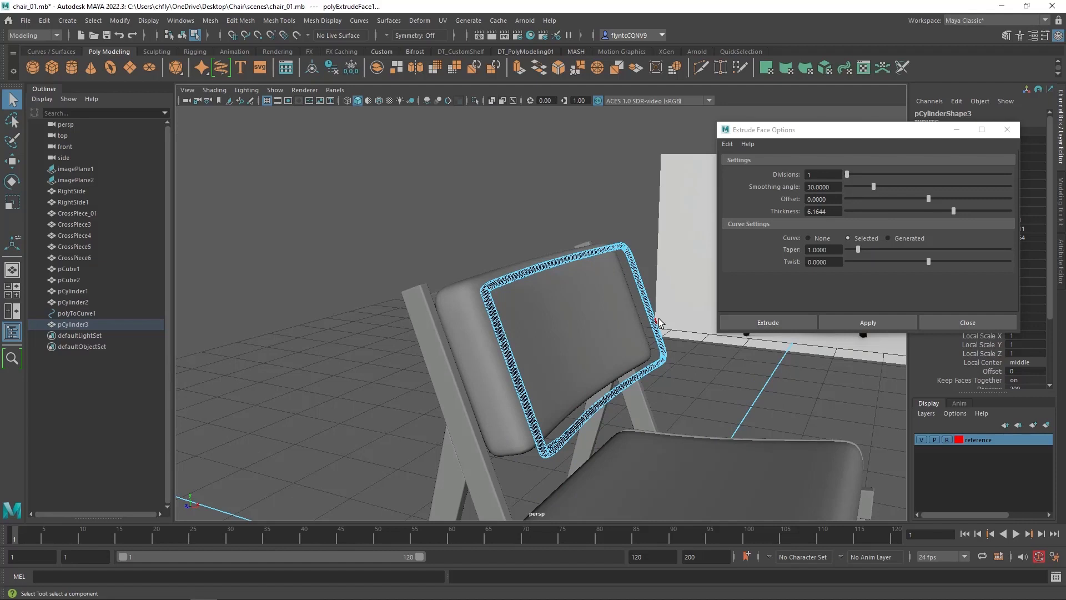
key(ctrl+z)
key(ctrl+z)
key(ctrl+z)
key(ctrl+z)
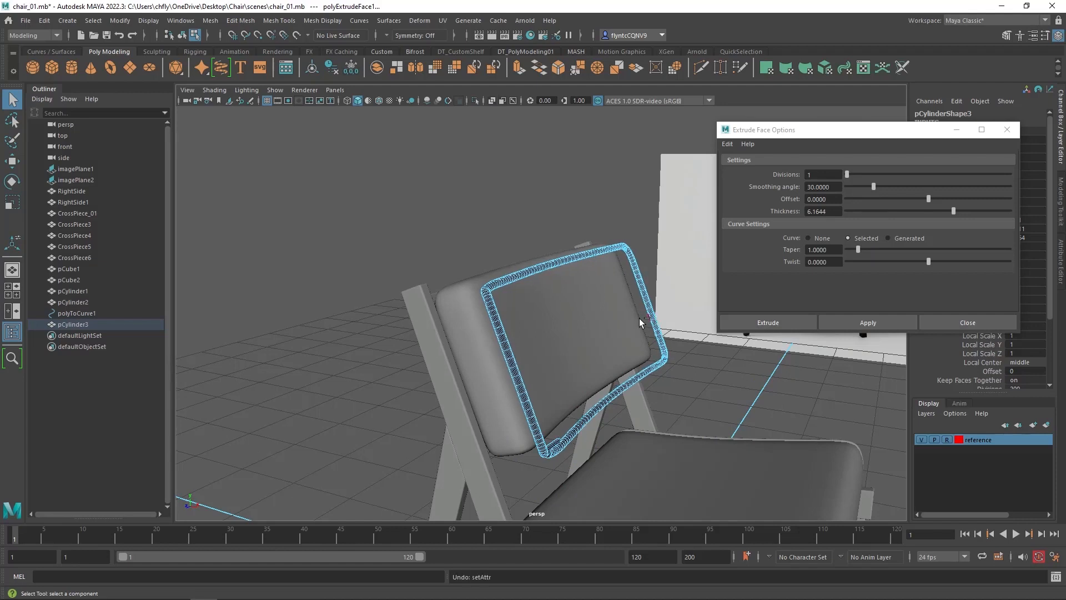
key(ctrl+z)
key(ctrl+z)
key(ctrl+z)
key(ctrl+z)
key(ctrl+z)
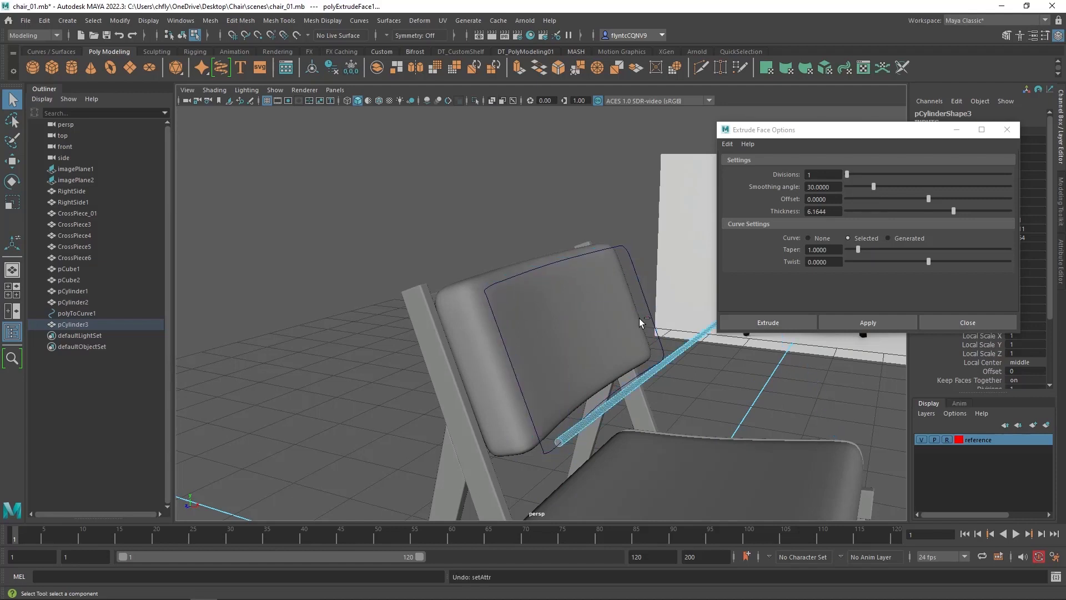
key(F8)
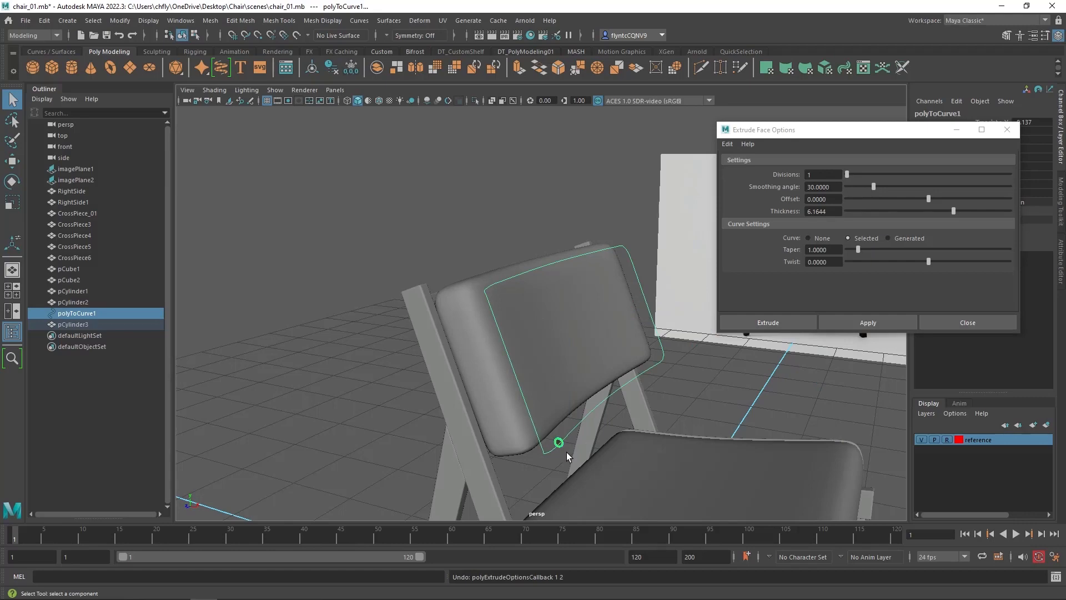
- Select the disc as a whole object and scale it down evenly in its plane to about 0.018
key(f)
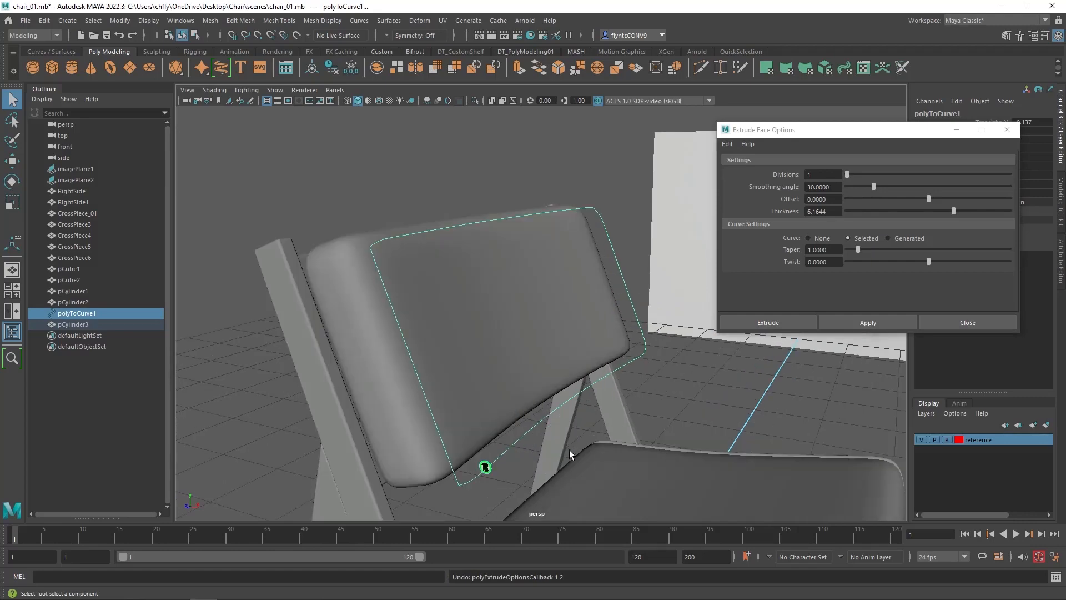
click(489, 471)
key(f)
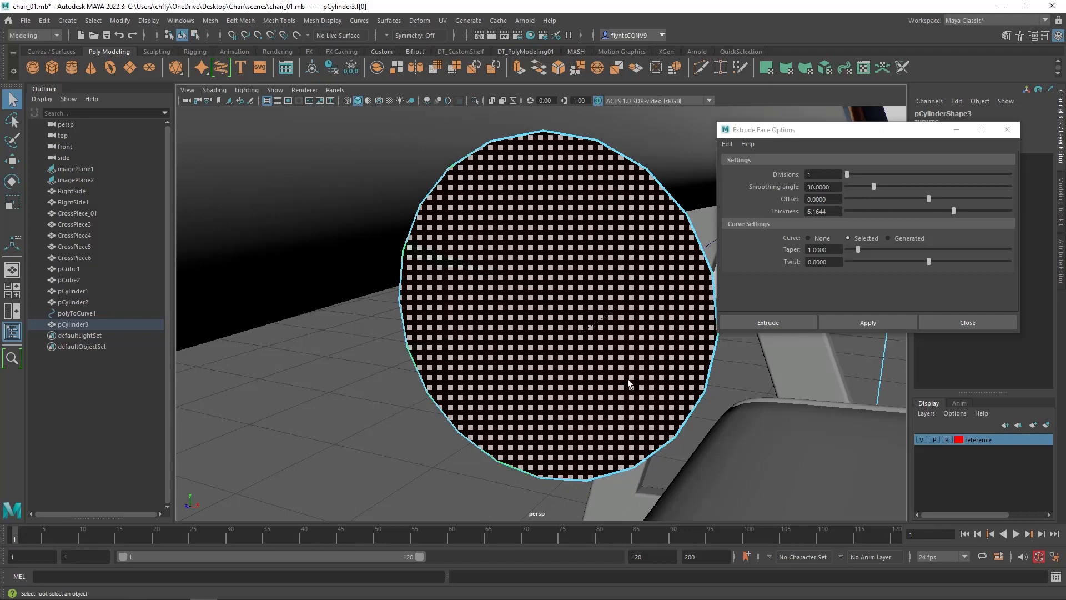
alt+drag(627, 379, 459, 378)
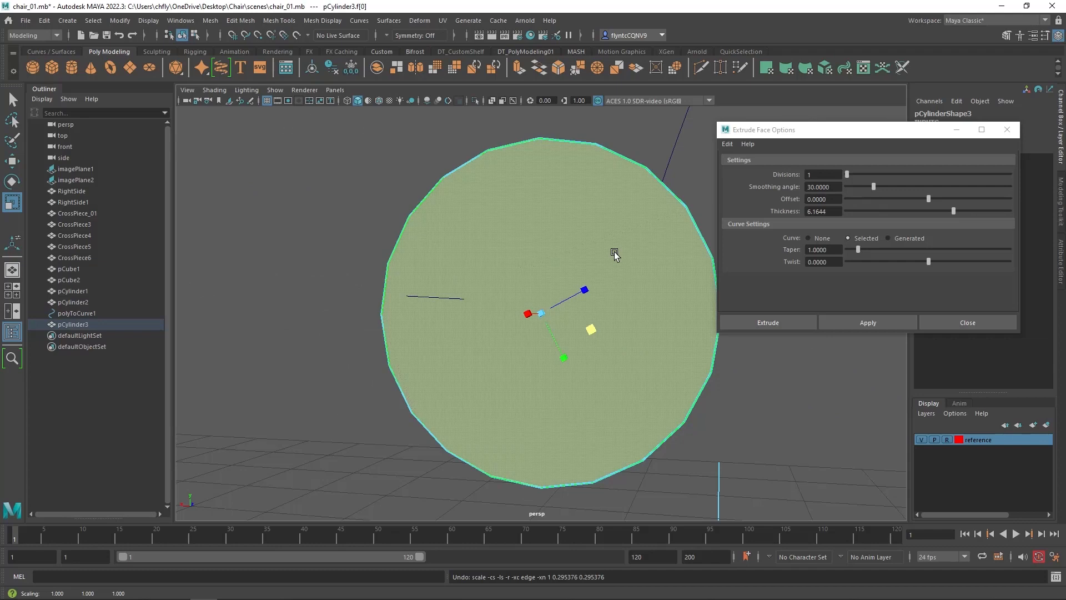
right_drag(615, 254, 671, 236)
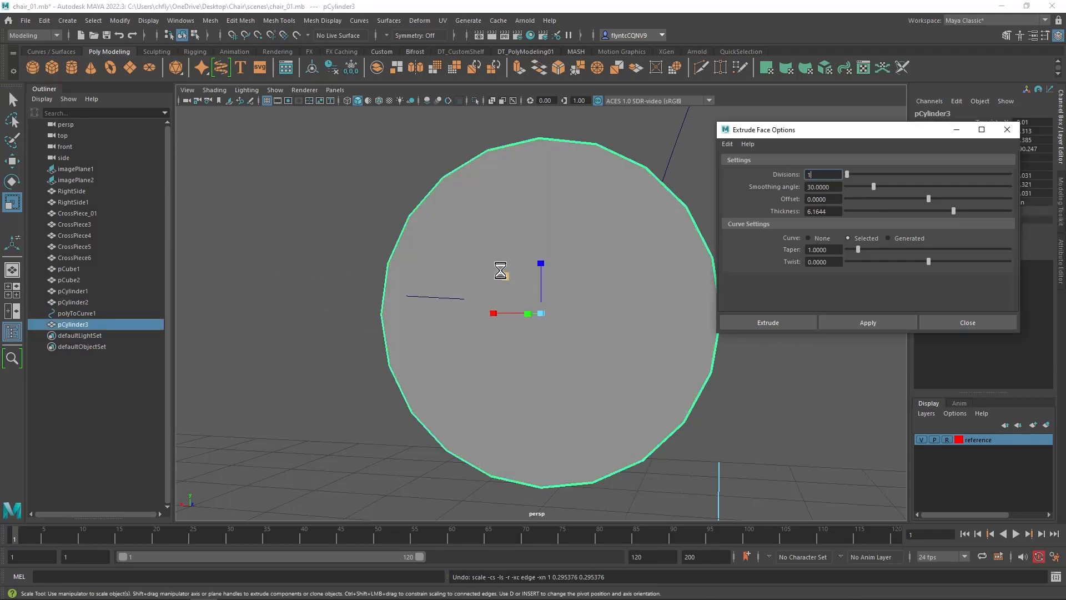
drag(500, 272, 505, 278)
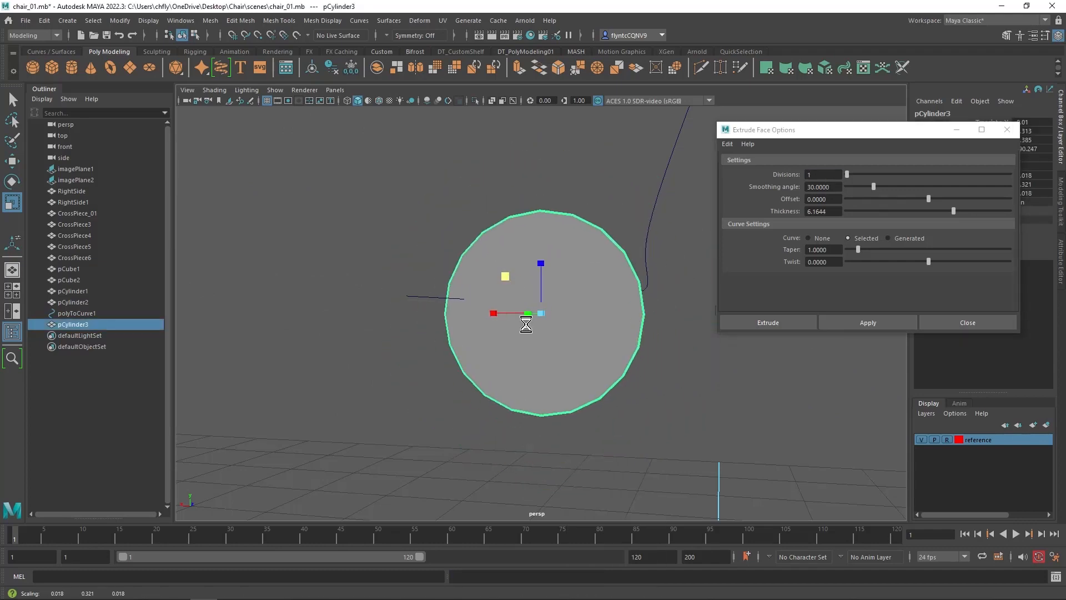
alt+drag(524, 333, 514, 355)
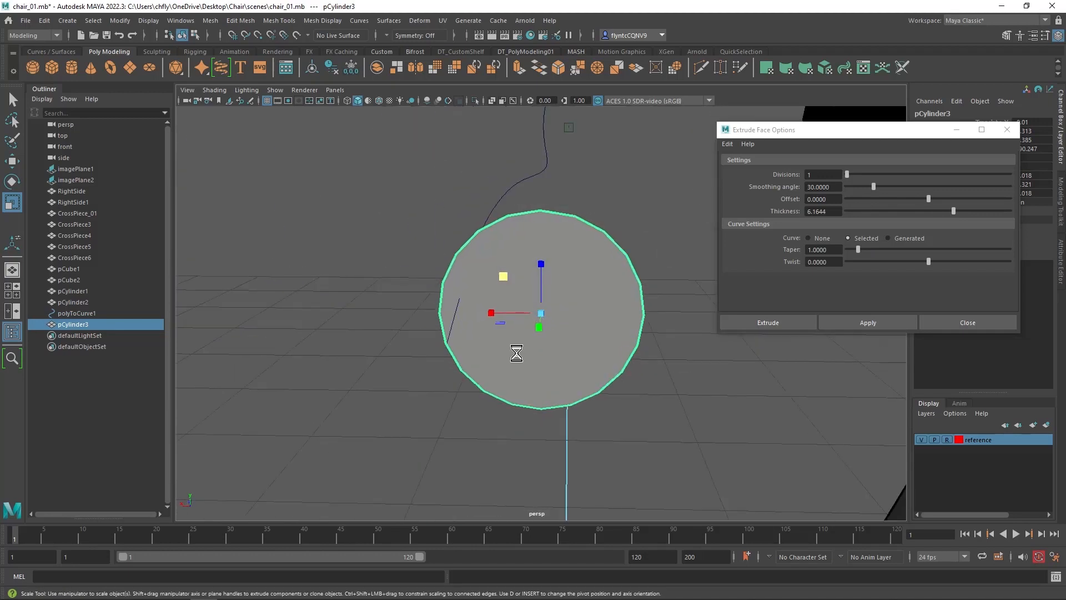
- Move the smaller disc so that it is centred on the backrest curve near the cushion's lower corner
key(w)
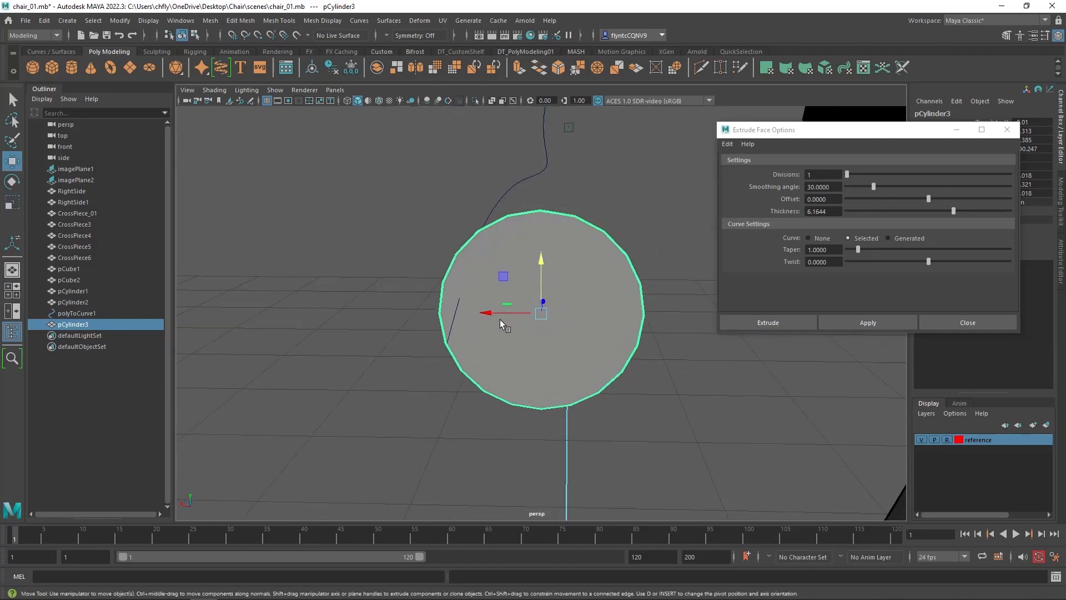
drag(500, 318, 429, 298)
alt+drag(461, 362, 501, 358)
scroll(534, 351, up, 2)
scroll(534, 351, down, 5)
scroll(534, 351, up, 4)
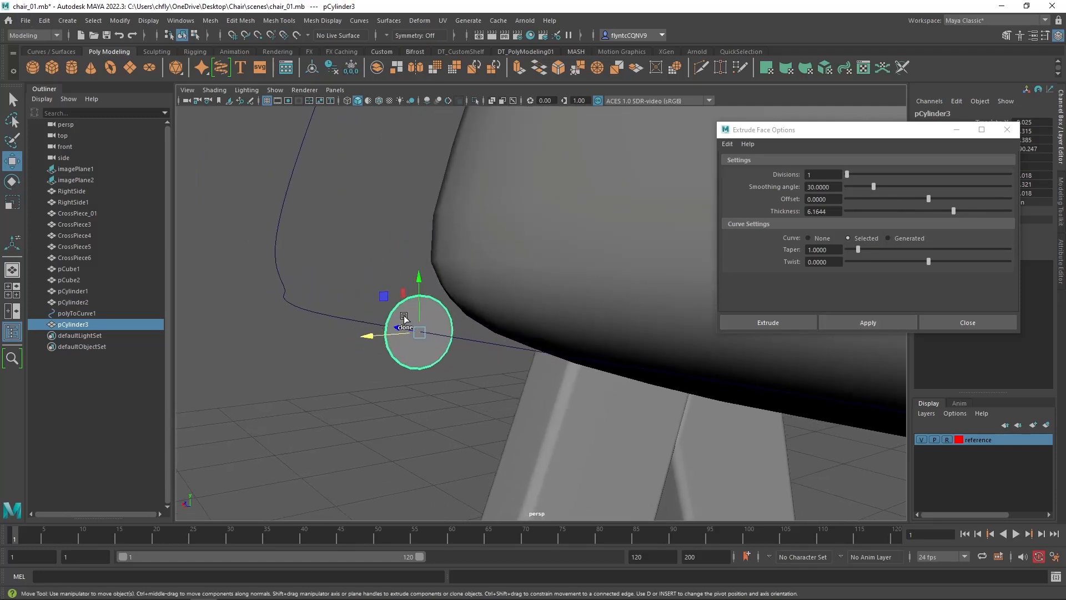
- Extrude the resized disc's face along the backrest curve and set the extrusion's Divisions to 200
right_drag(411, 313, 429, 312)
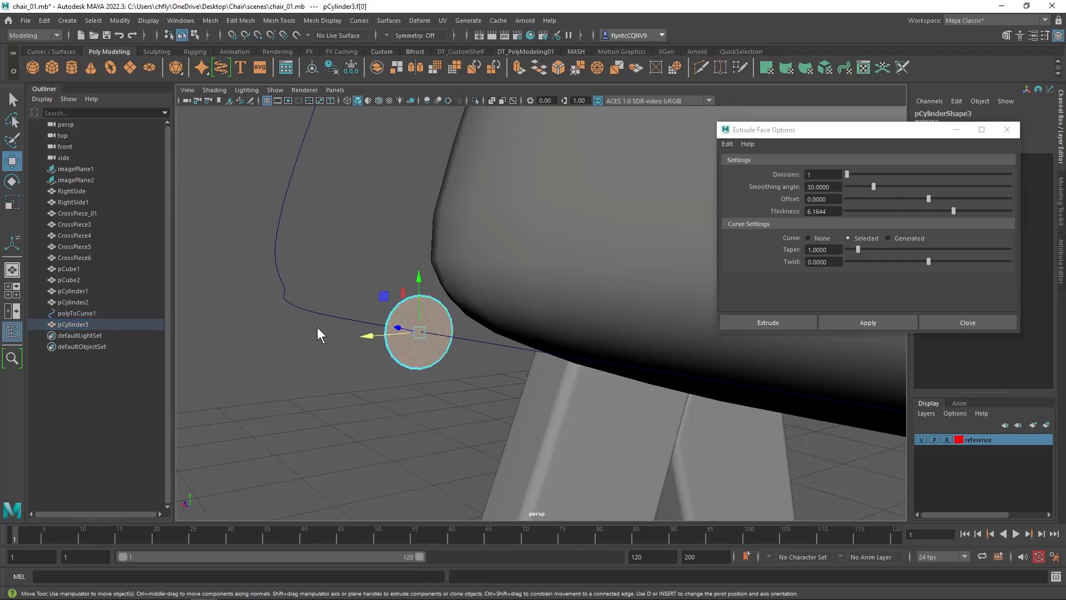
shift+click(328, 313)
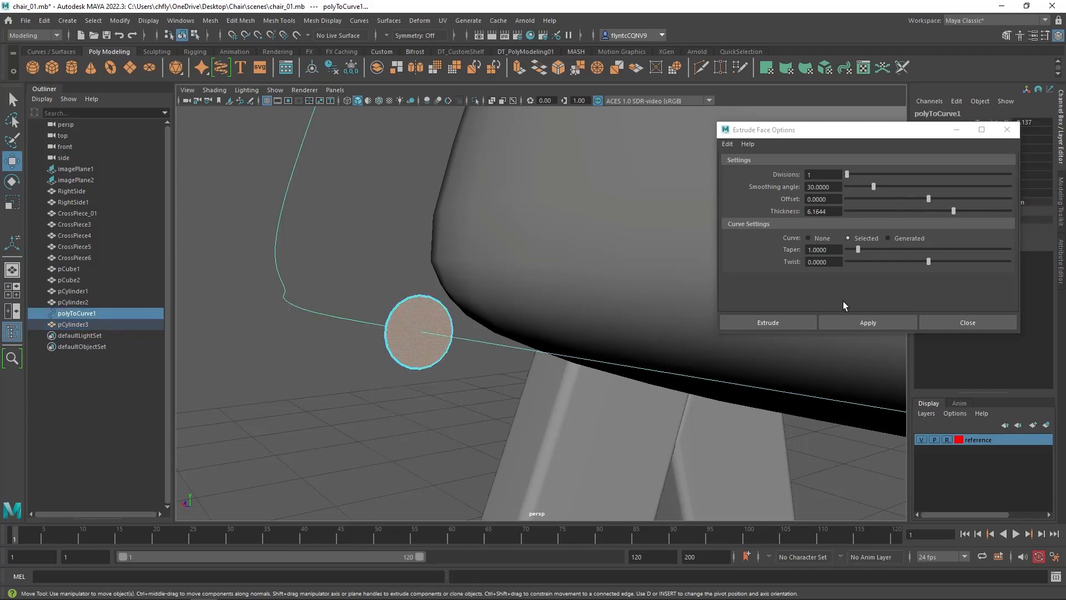
click(858, 321)
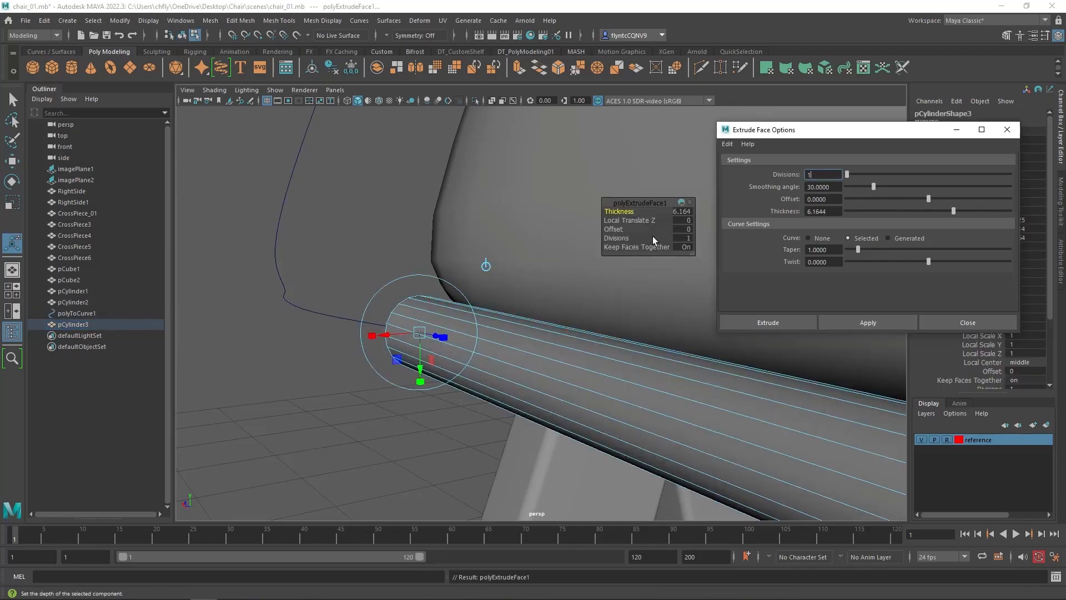
click(686, 239)
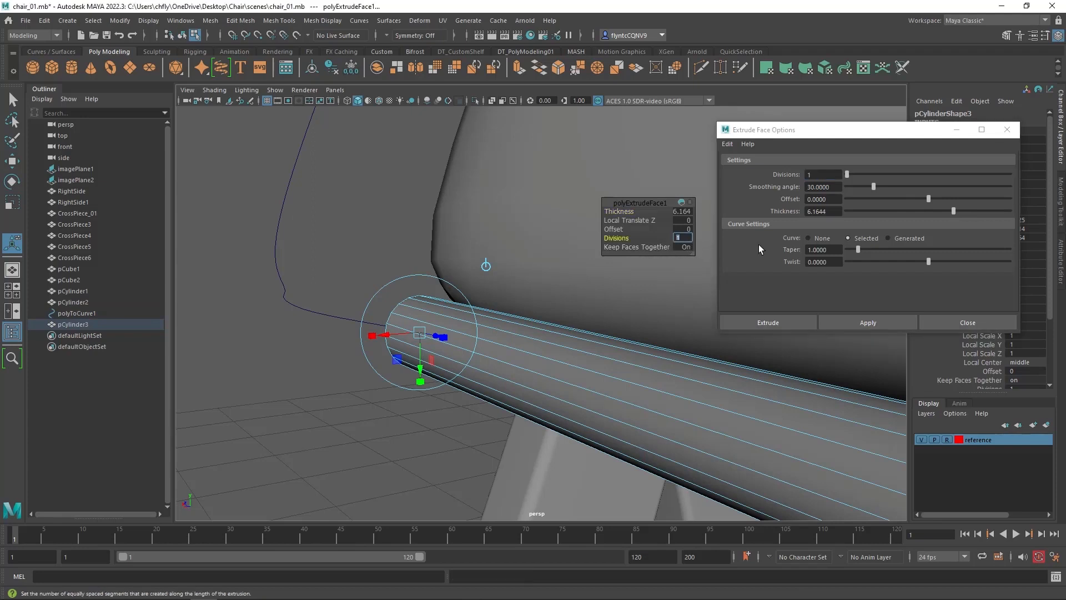
text(200)
key(Return)
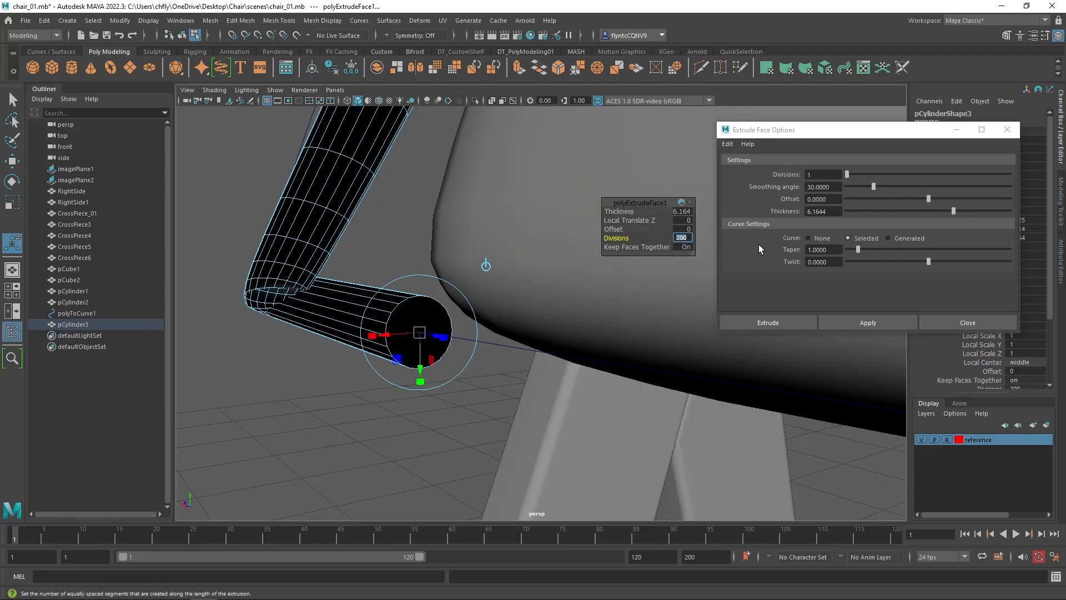
- Reduce the new extrusion's Thickness to .000, trying .01 and .001 first, so the piping follows the curve
key(shift+Tab)
key(shift+Tab)
key(shift+Tab)
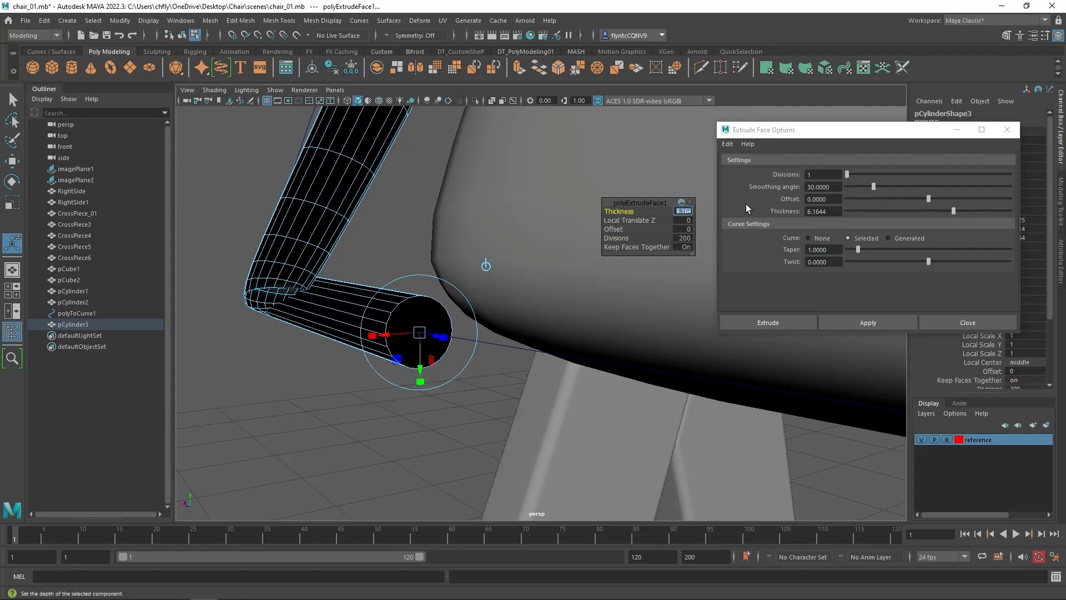
text(.01)
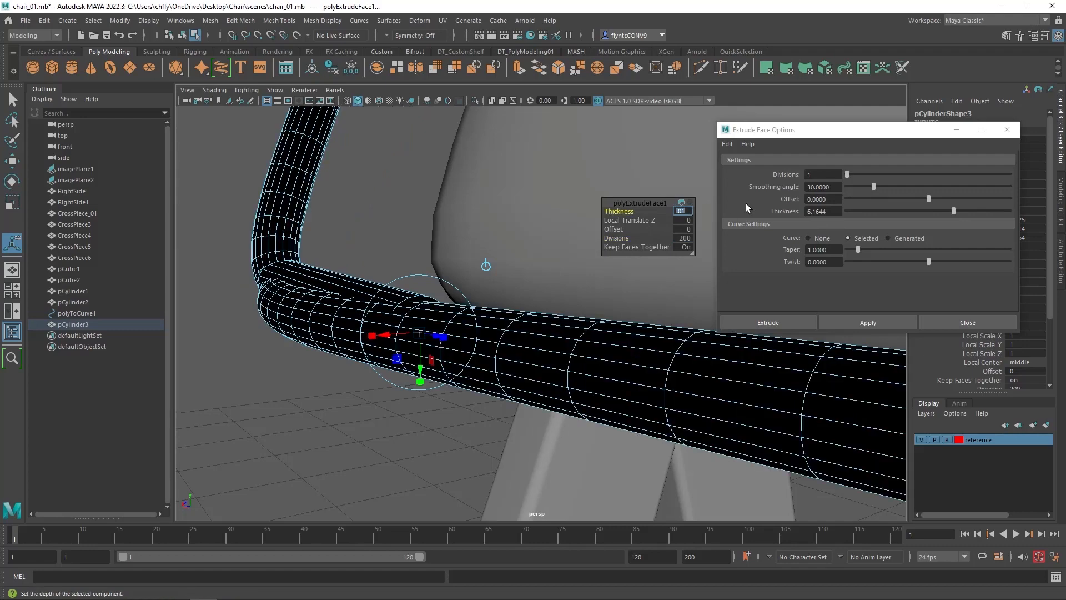
text(.001)
key(Return)
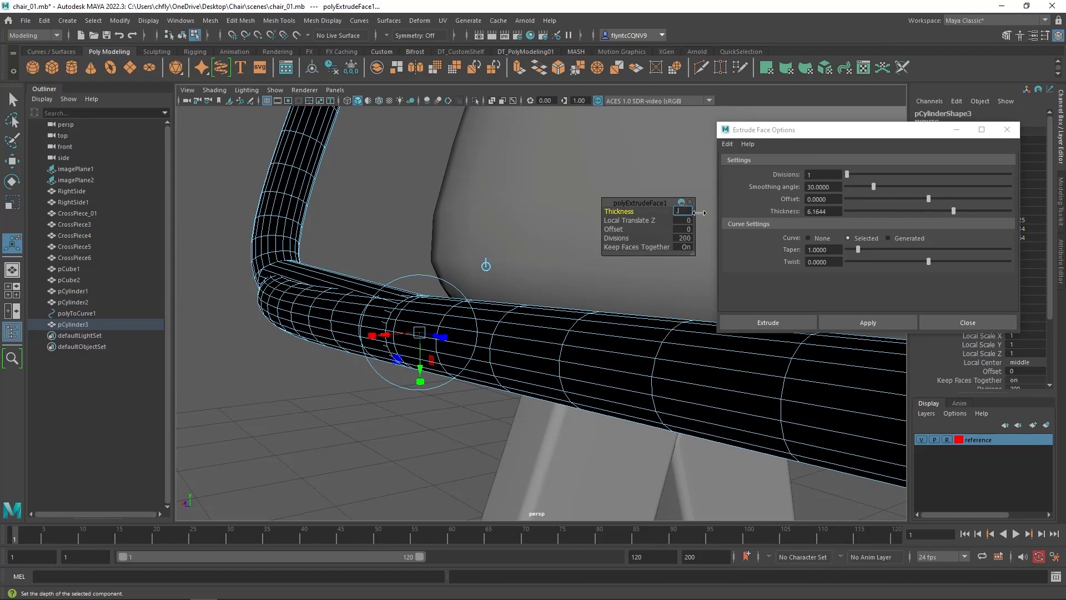
key(Return)
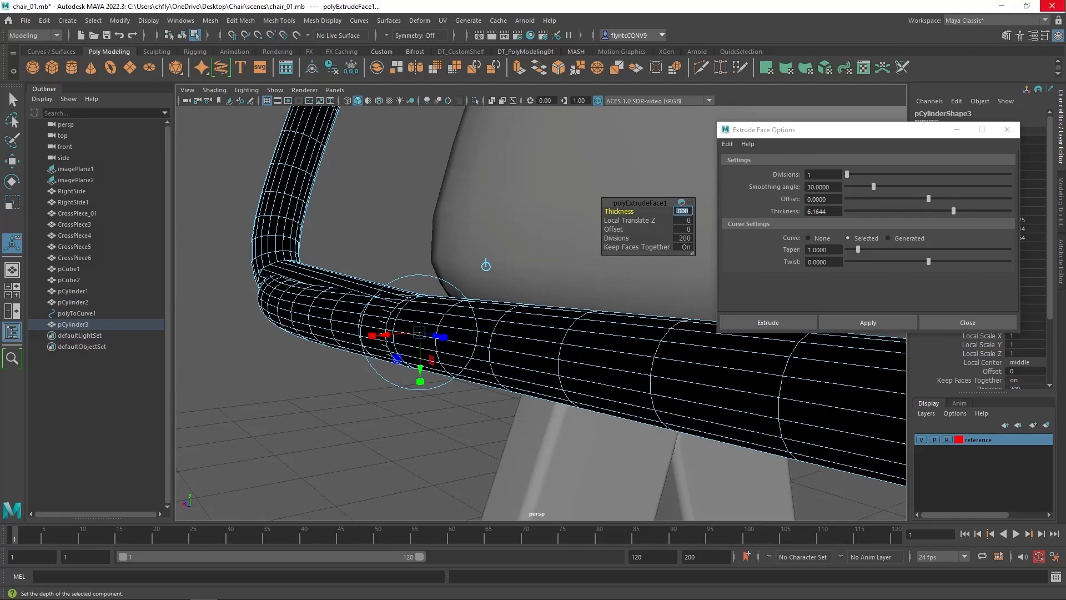
- Inspect how the extruded piping follows the backrest curve from close up and from the side, and close the extrude options
alt+drag(465, 383, 514, 377)
scroll(555, 371, up, 5)
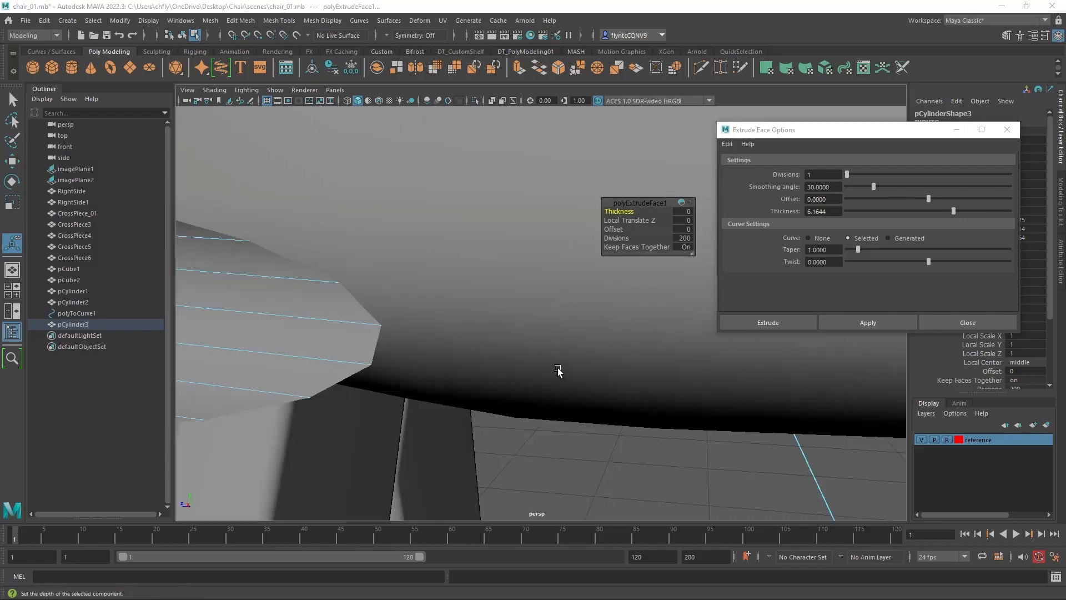
scroll(557, 366, down, 12)
alt+middle_drag(583, 338, 433, 416)
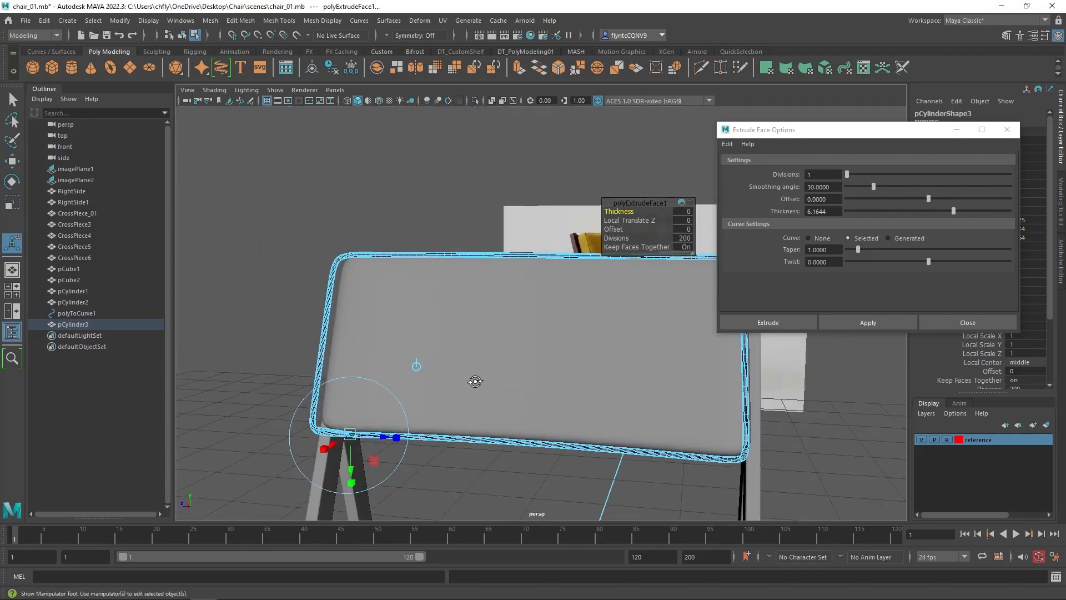
alt+drag(473, 381, 595, 390)
scroll(588, 378, up, 5)
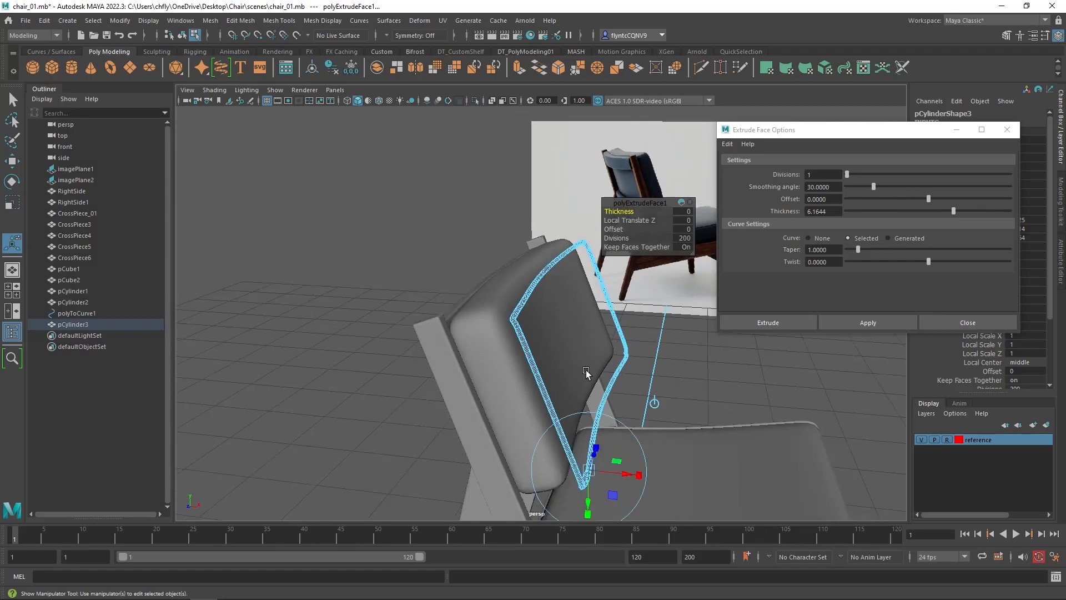
scroll(586, 373, up, 3)
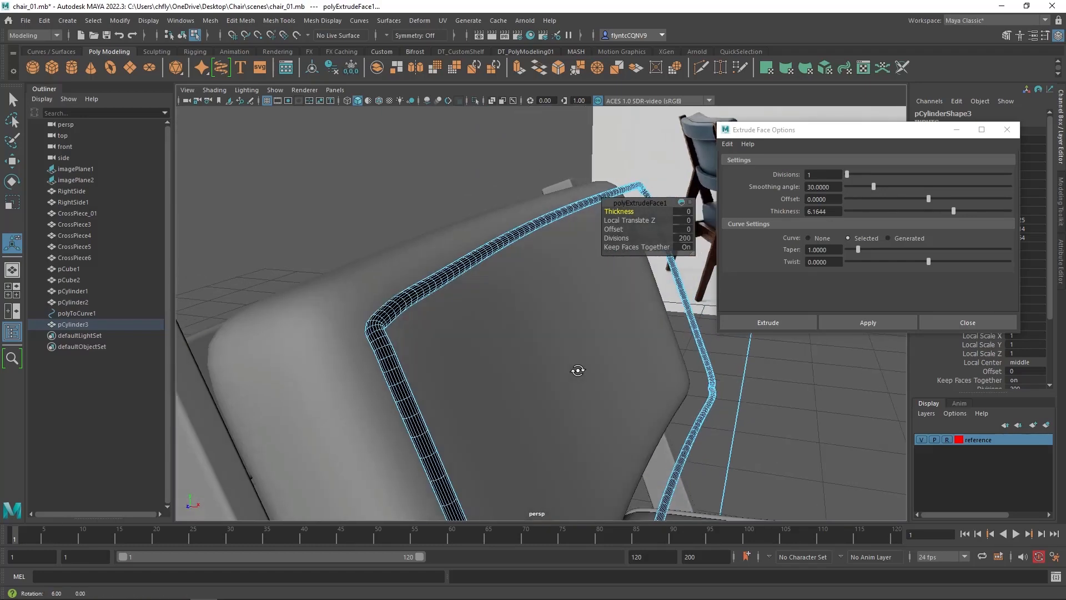
click(968, 322)
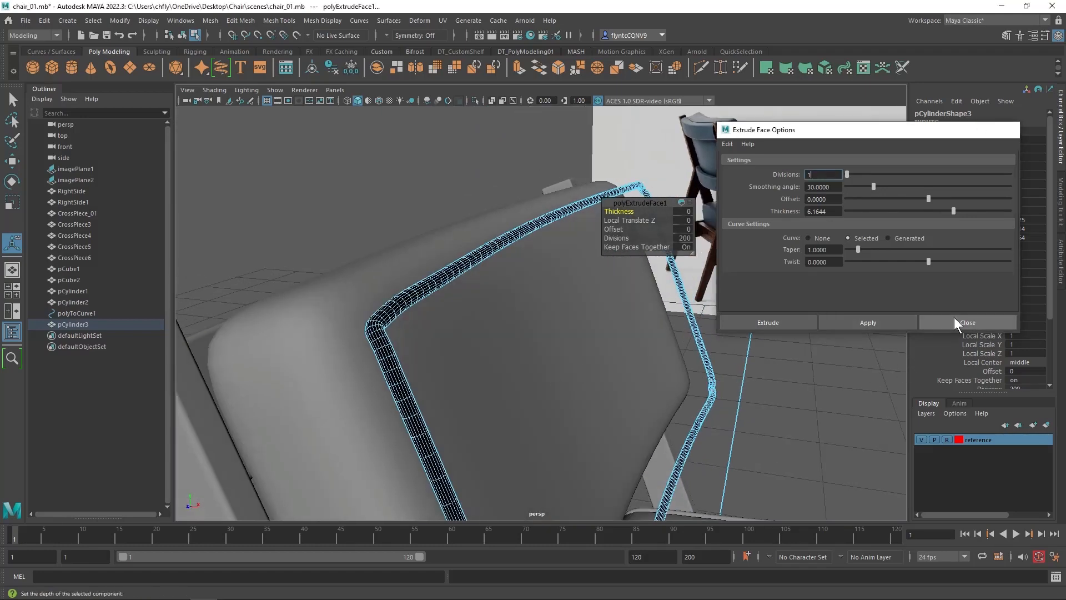
- Select the faces all around the backrest piping and reverse their normals
click(11, 100)
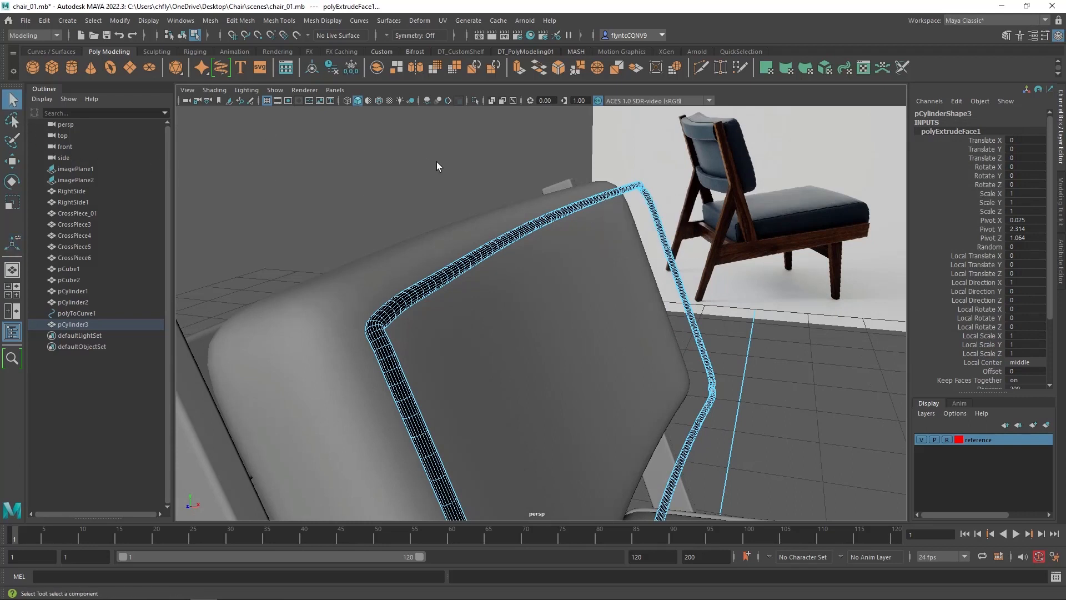
right_click(692, 194)
right_drag(698, 183, 695, 222)
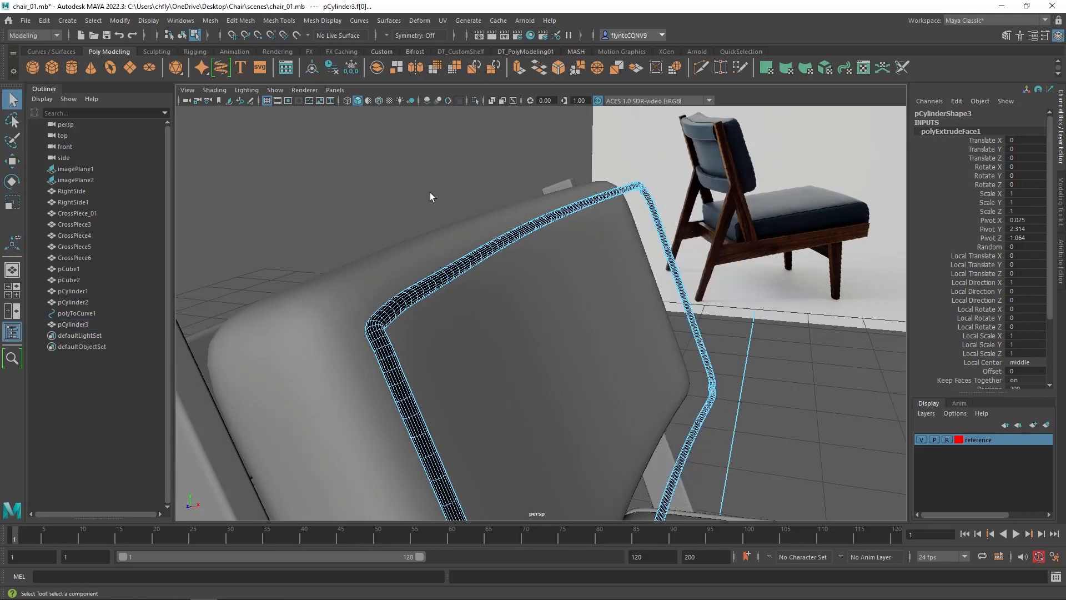
scroll(343, 198, up, 3)
scroll(343, 198, down, 5)
drag(379, 186, 885, 549)
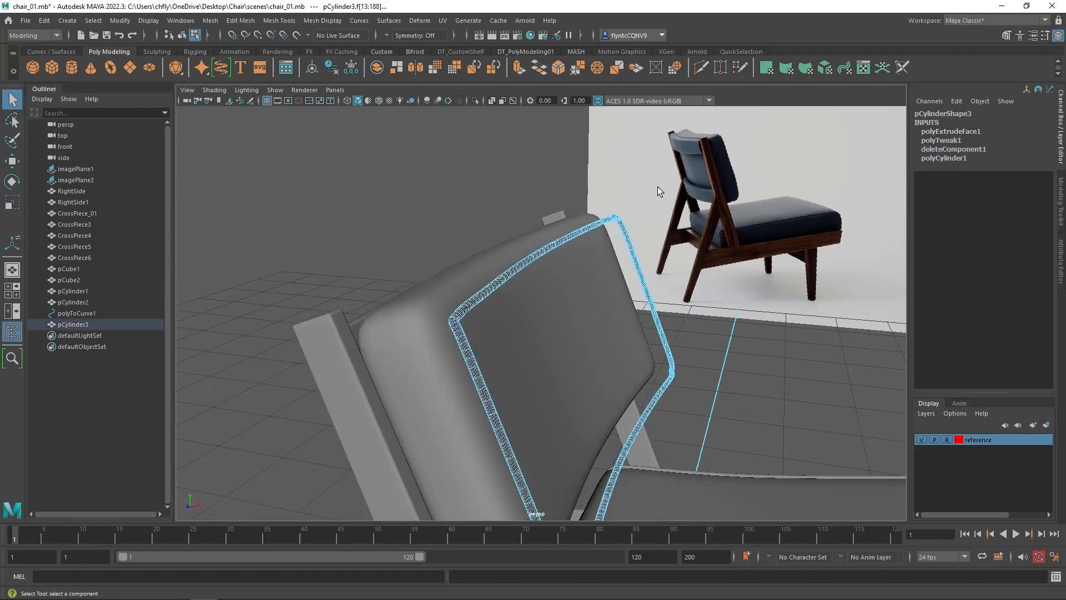
shift+right_drag(549, 166, 640, 178)
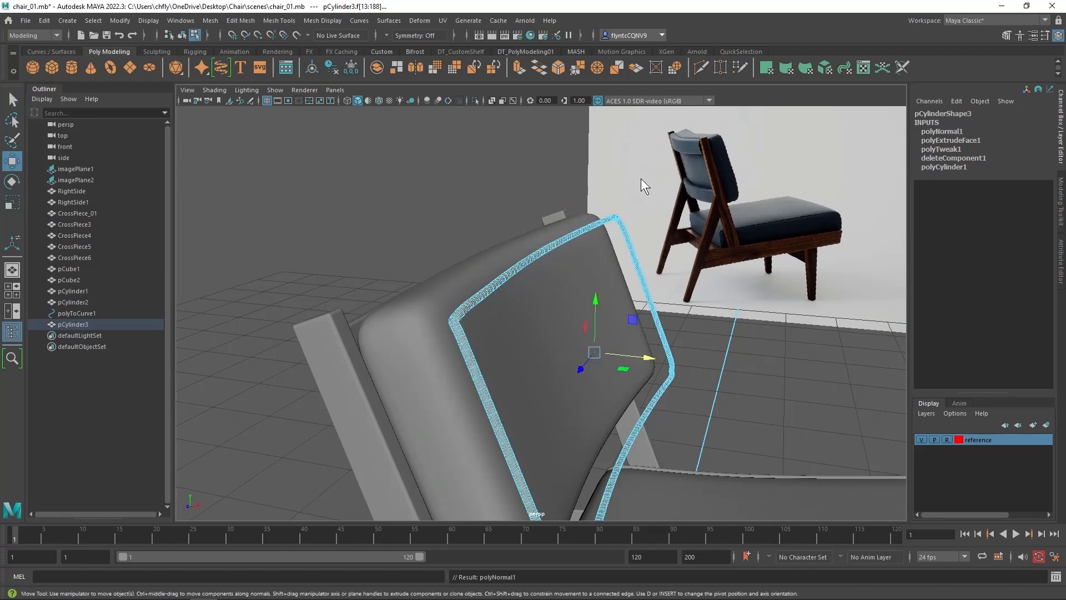
scroll(477, 331, down, 3)
scroll(477, 331, up, 6)
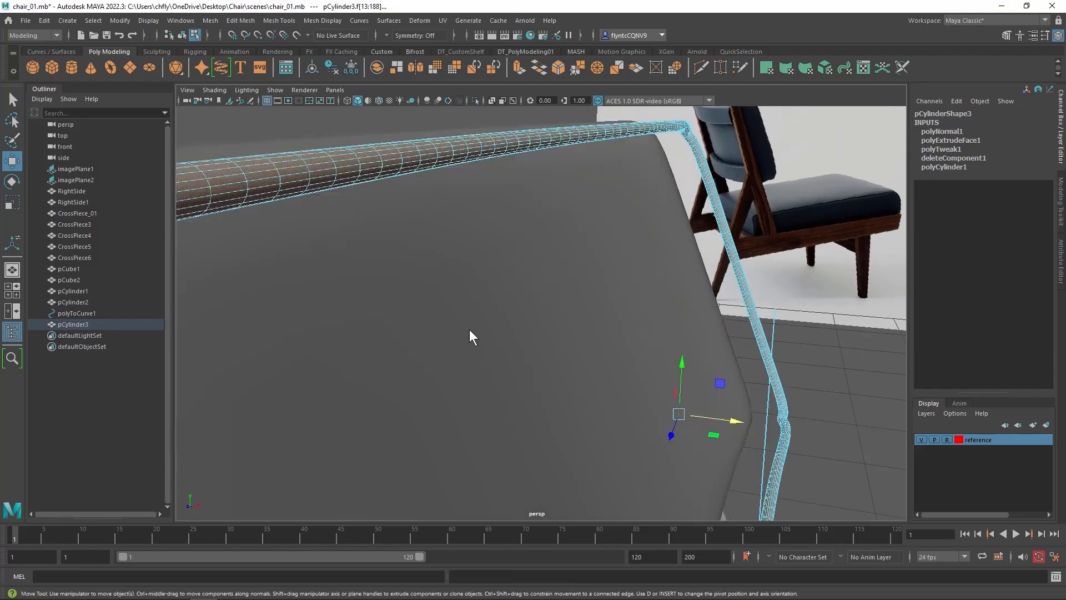
scroll(433, 323, down, 2)
- Select the backrest piping as a whole object and move it along X to about -0.122, onto the cushion's front edge
right_drag(461, 279, 476, 317)
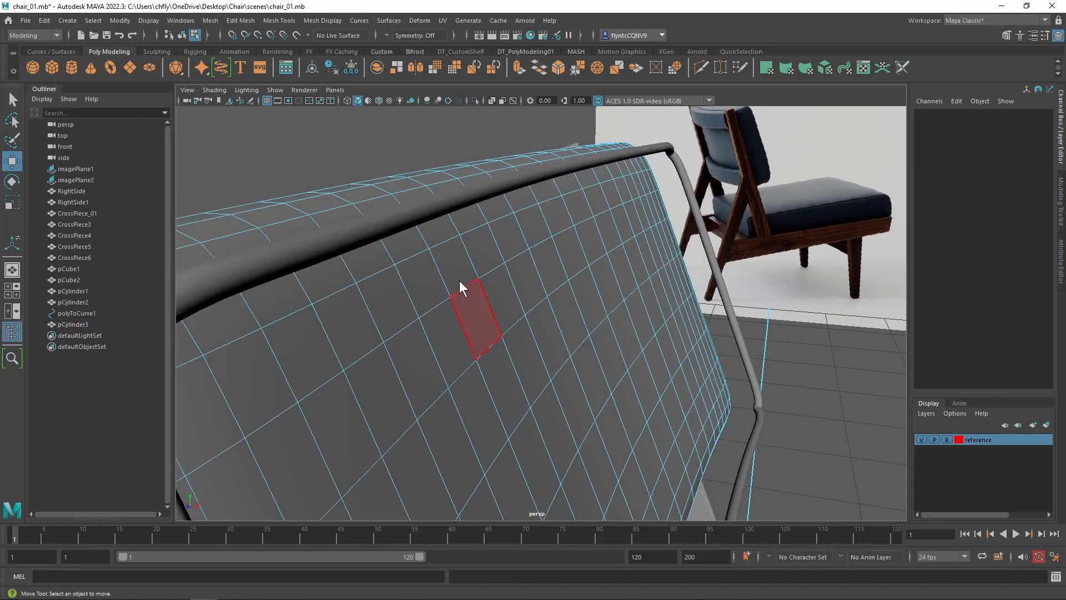
click(426, 218)
right_click(433, 213)
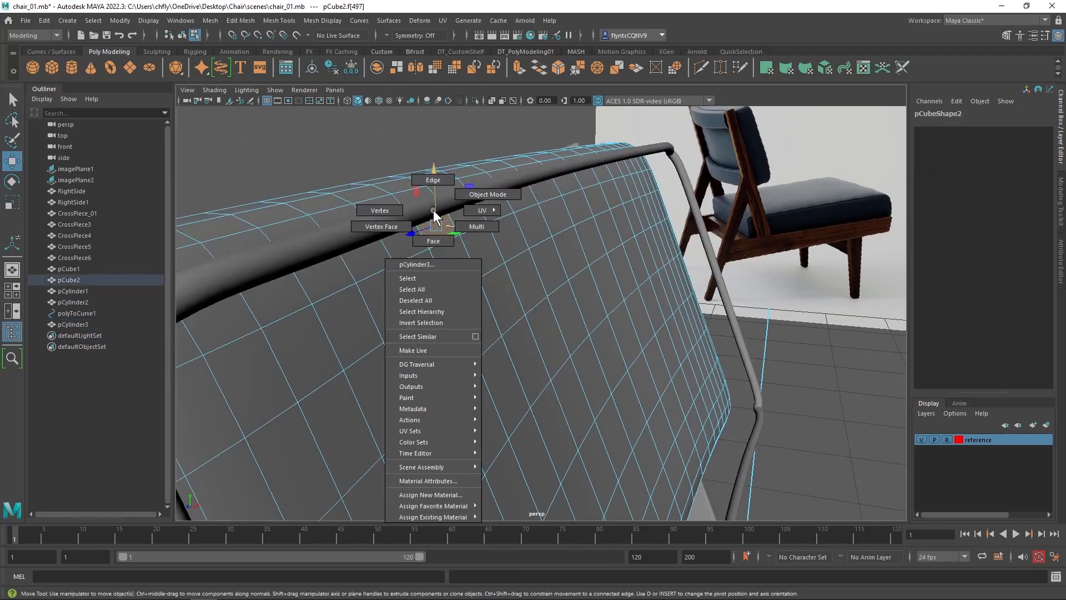
click(487, 194)
click(431, 199)
scroll(581, 395, up, 5)
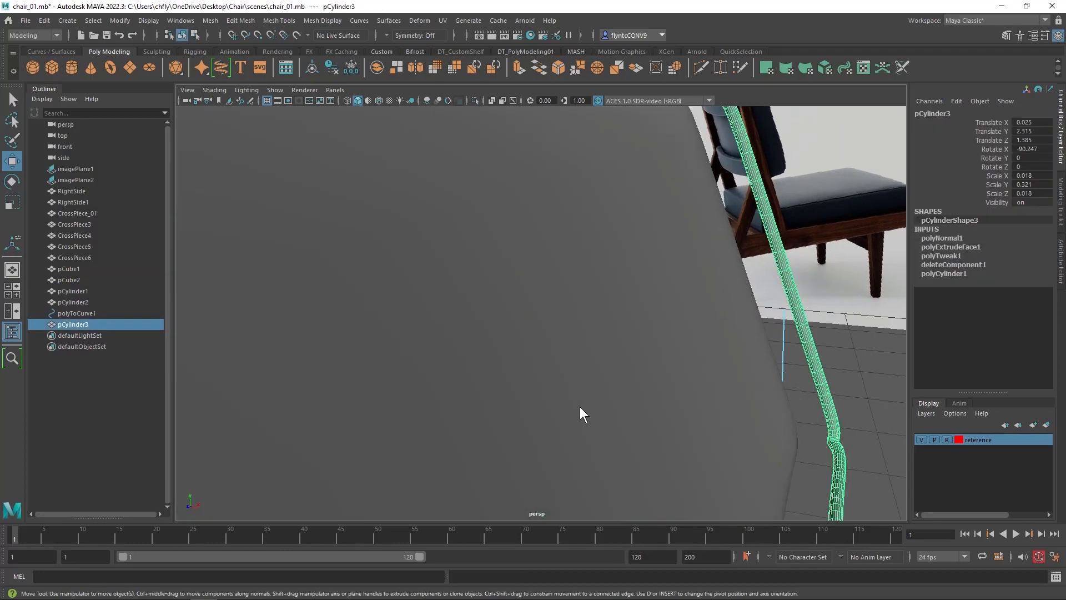
scroll(579, 406, down, 7)
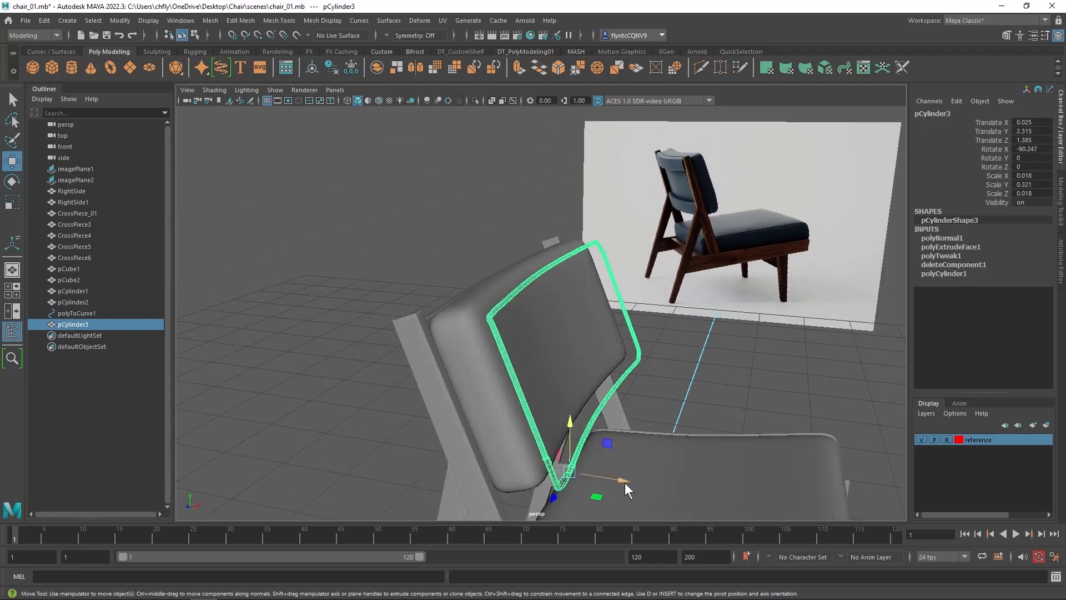
drag(625, 482, 603, 481)
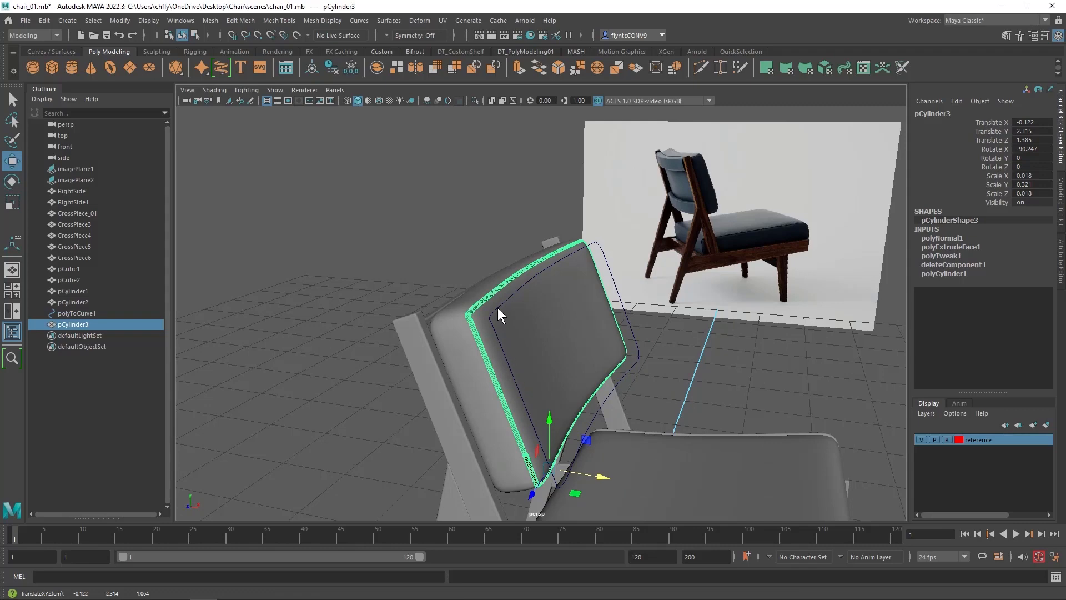
- Delete the backrest piping's construction history and remove the leftover curve it was extruded along
alt+drag(537, 295, 548, 298)
scroll(551, 304, down, 1)
scroll(551, 305, up, 3)
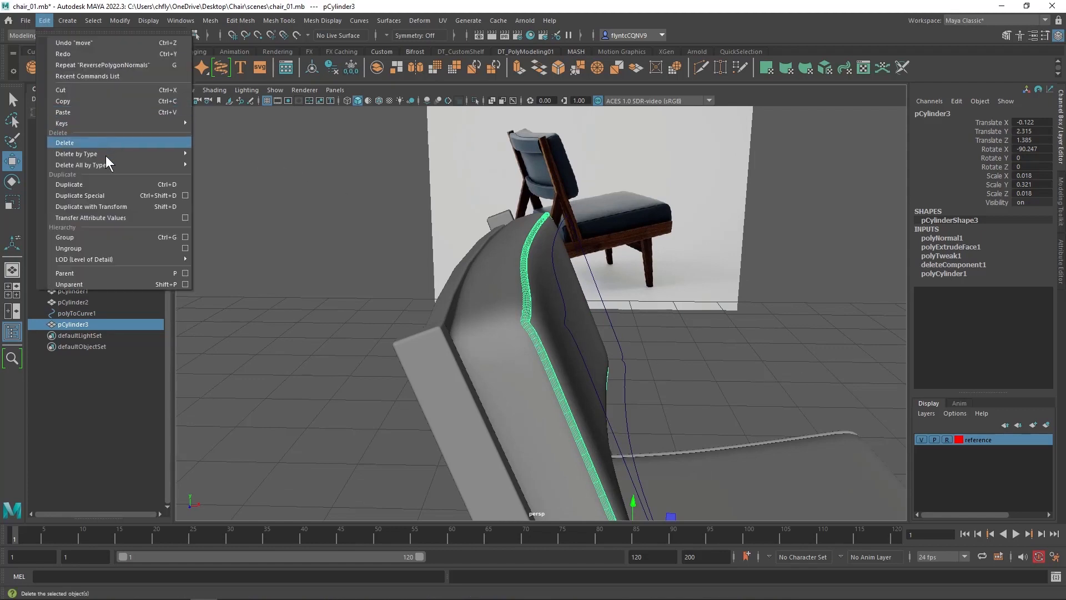
mouse_move(111, 155)
click(238, 162)
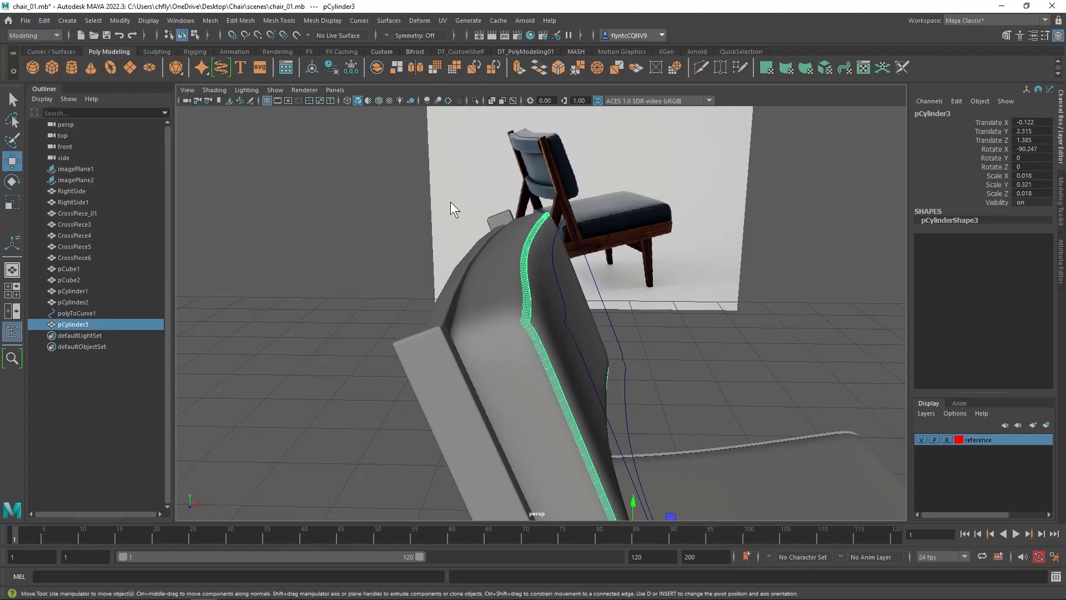
click(554, 245)
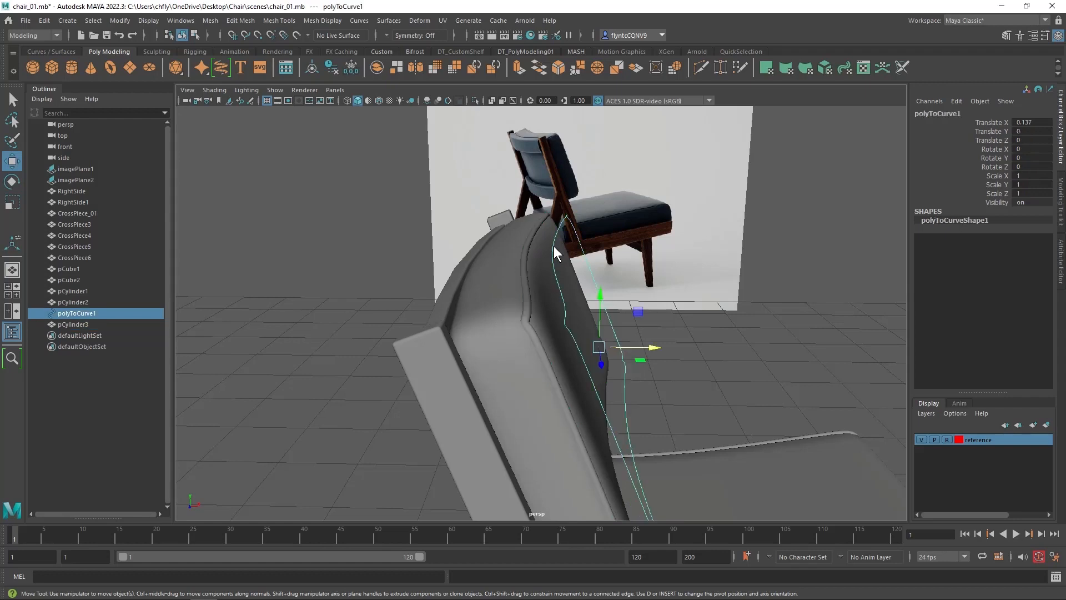
key(Delete)
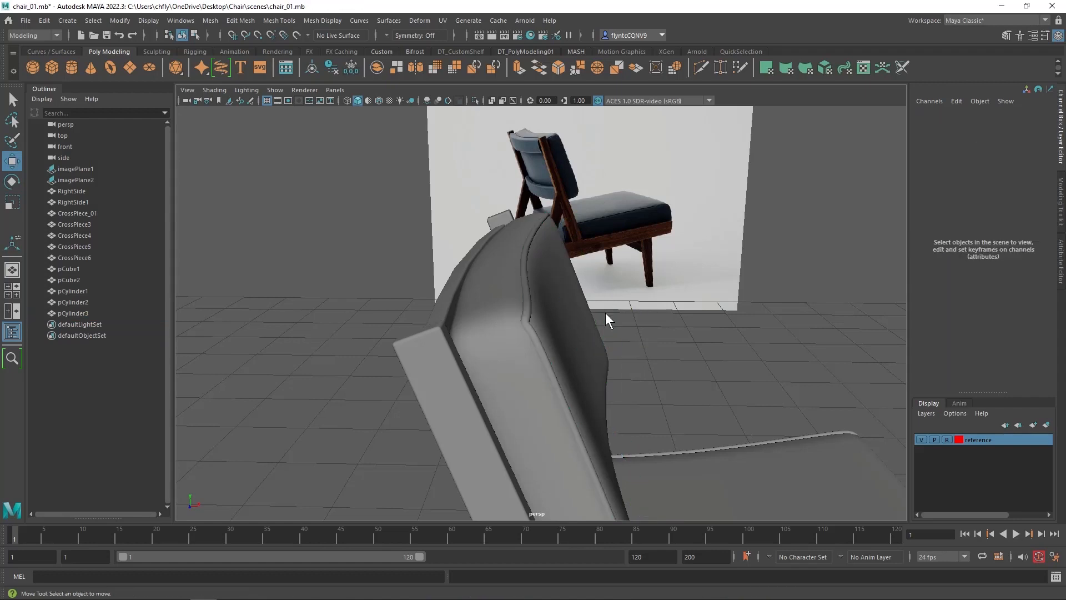
- Examine how the piping sits on the backrest cushion from the side, front and below
click(528, 316)
click(573, 326)
alt+drag(558, 297, 505, 302)
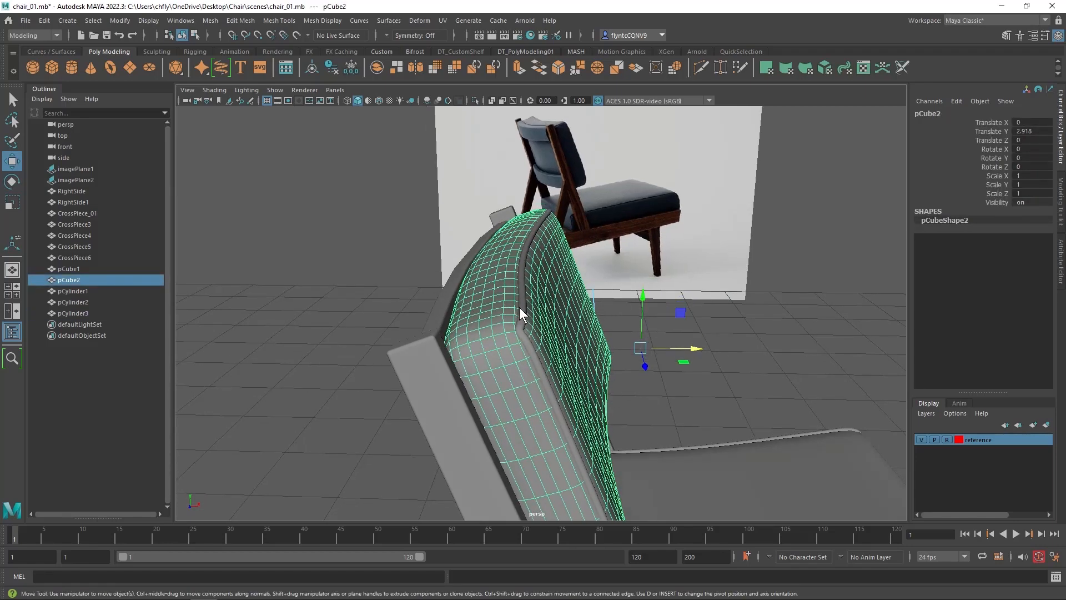
click(519, 308)
alt+drag(576, 326, 507, 312)
click(454, 252)
scroll(531, 312, up, 4)
scroll(531, 314, down, 5)
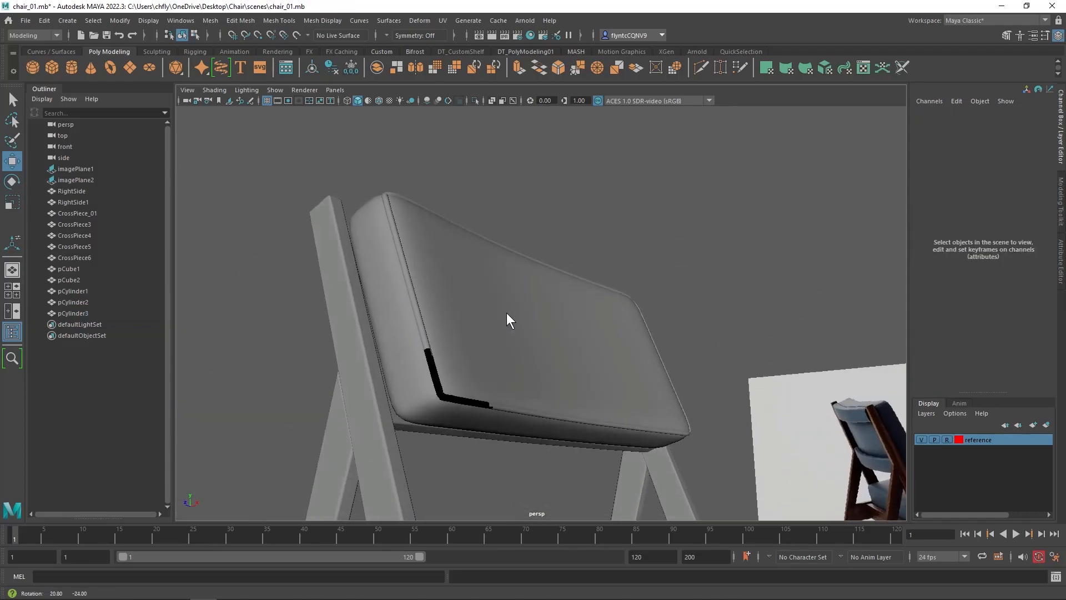
- Reverse the normals of the black piping faces around the backrest cushion's lower corner
click(440, 388)
scroll(439, 388, down, 3)
scroll(445, 387, up, 3)
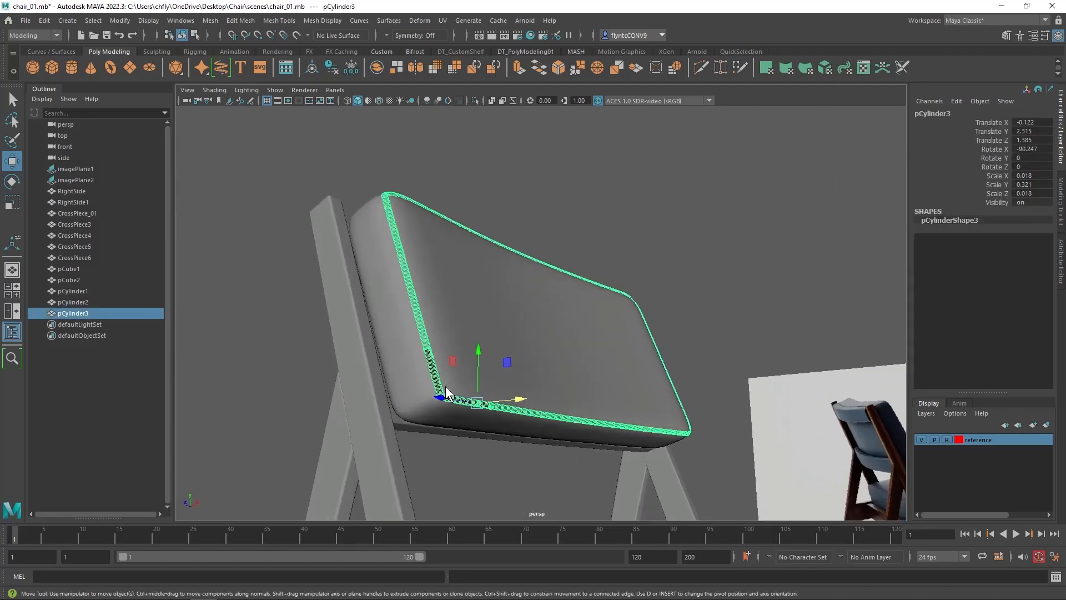
scroll(446, 386, up, 5)
alt+middle_drag(478, 368, 583, 349)
scroll(545, 295, up, 5)
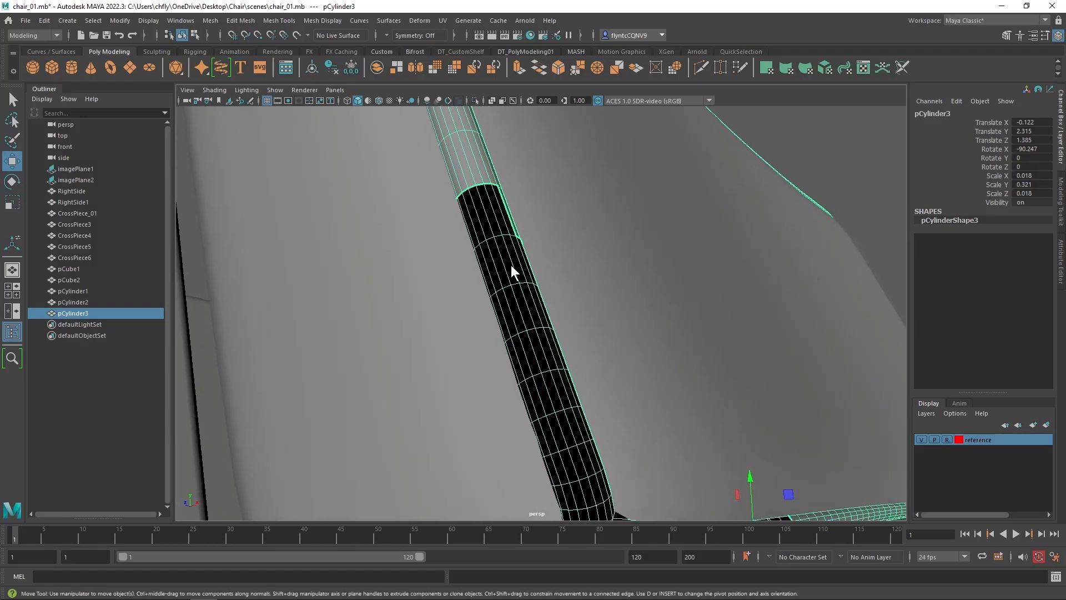
alt+drag(567, 429, 506, 356)
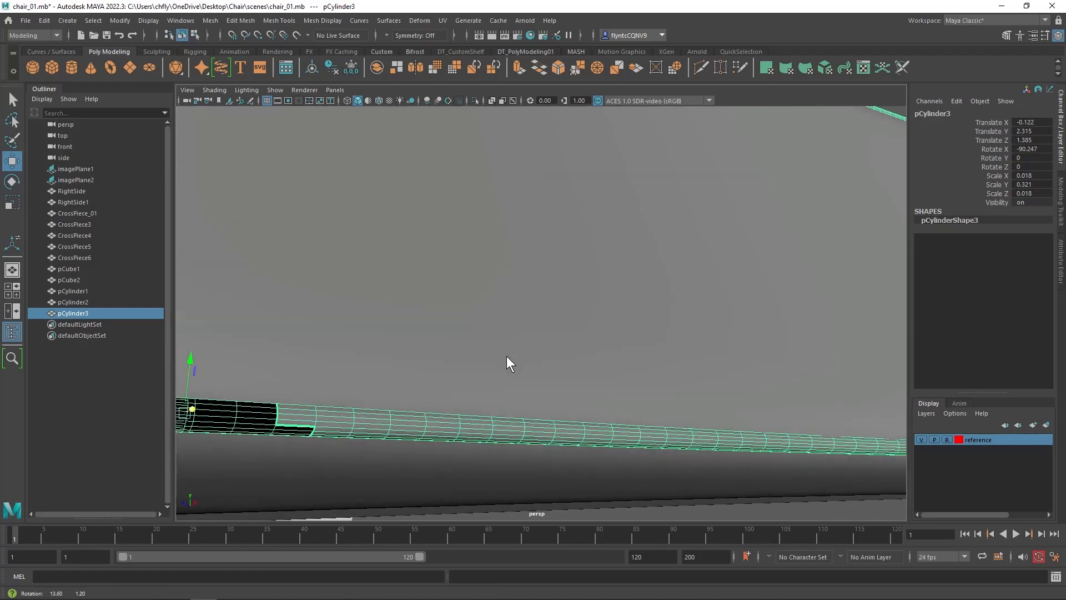
alt+middle_drag(469, 351, 624, 354)
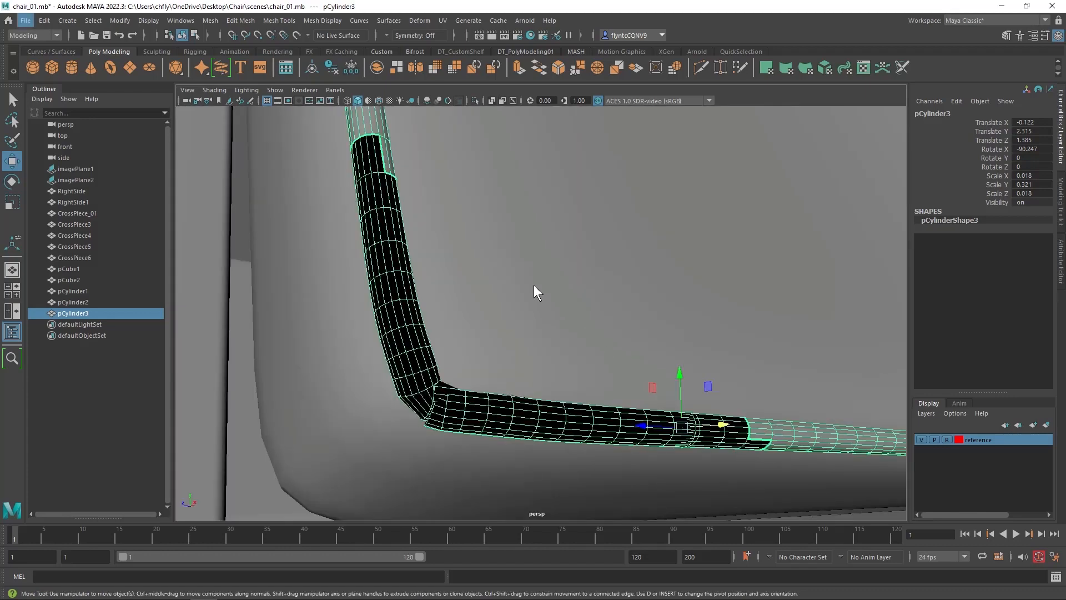
right_click(534, 279)
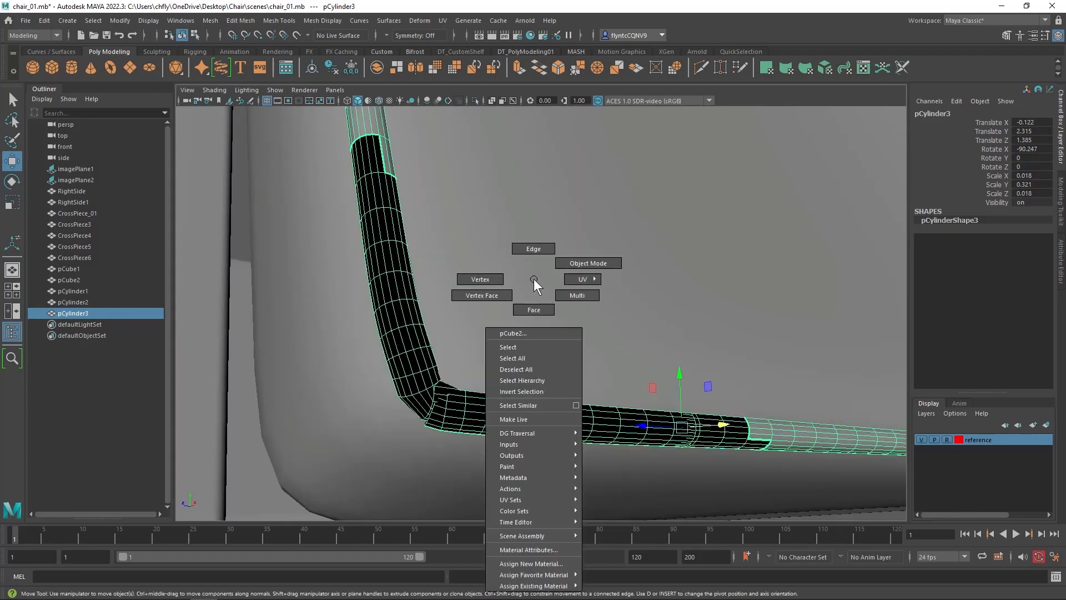
click(534, 299)
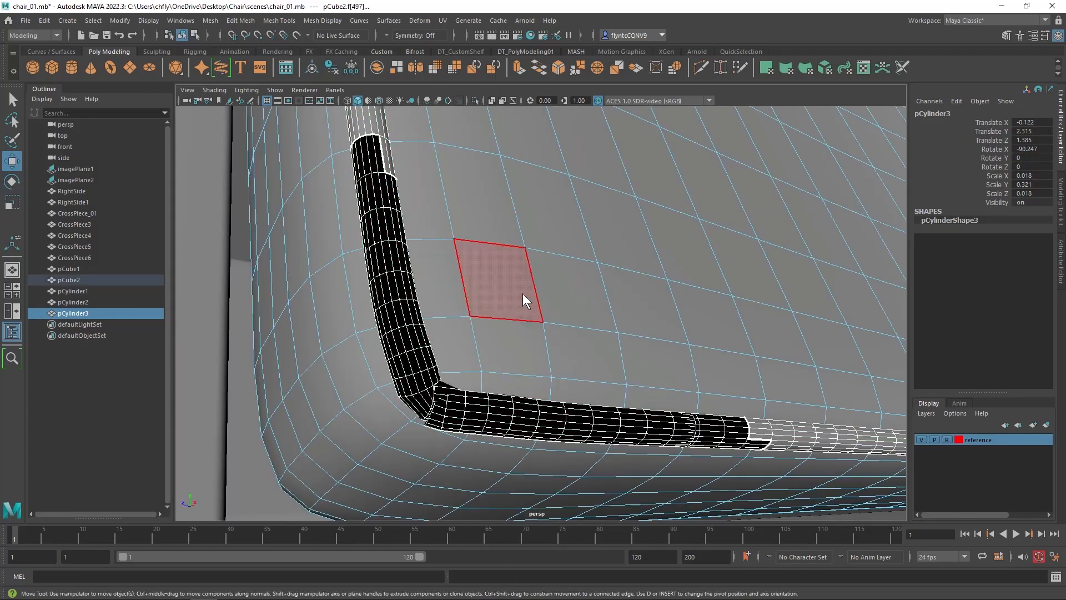
click(522, 295)
scroll(522, 294, down, 10)
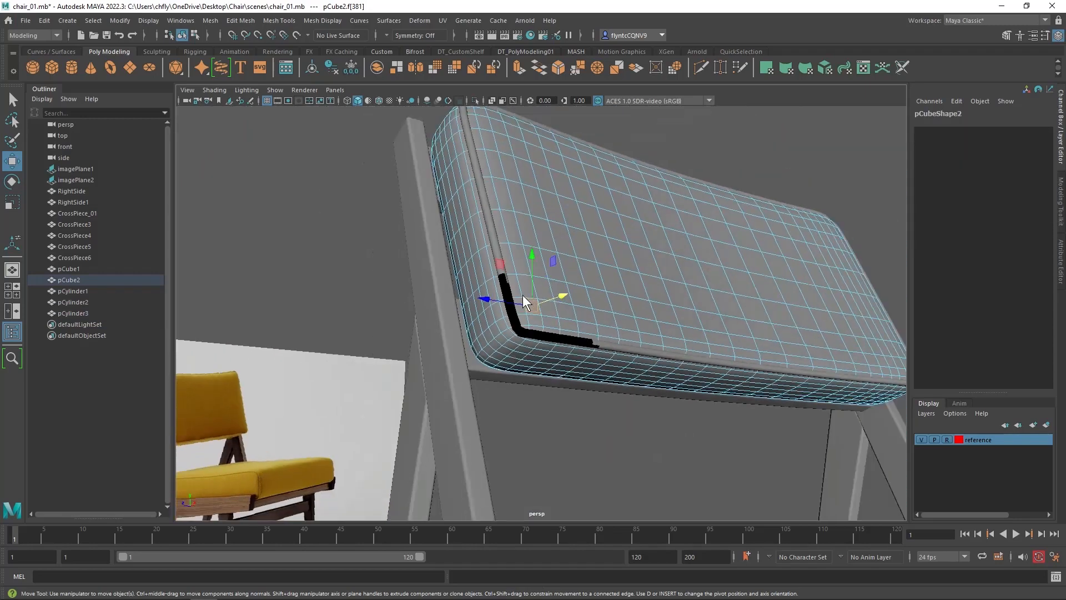
mouse_move(522, 295)
alt+mouse_down()
mouse_move(541, 298)
mouse_move(522, 306)
alt+mouse_up()
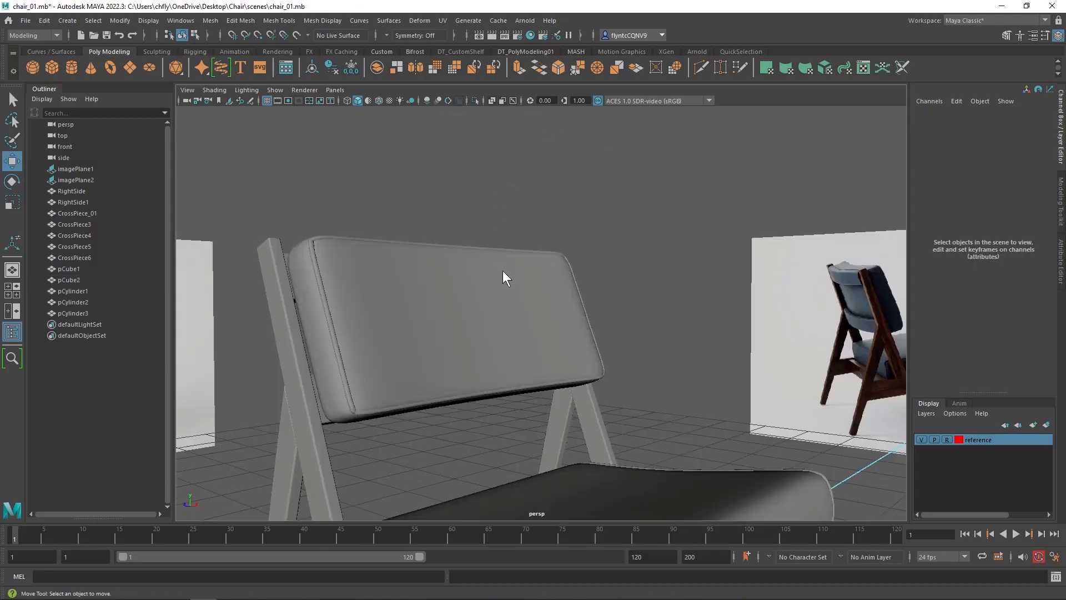
- Check the piping's shading and fit at the lower corner and along the side and upper edge of the backrest cushion
alt+middle_drag(503, 271, 572, 220)
scroll(435, 334, down, 3)
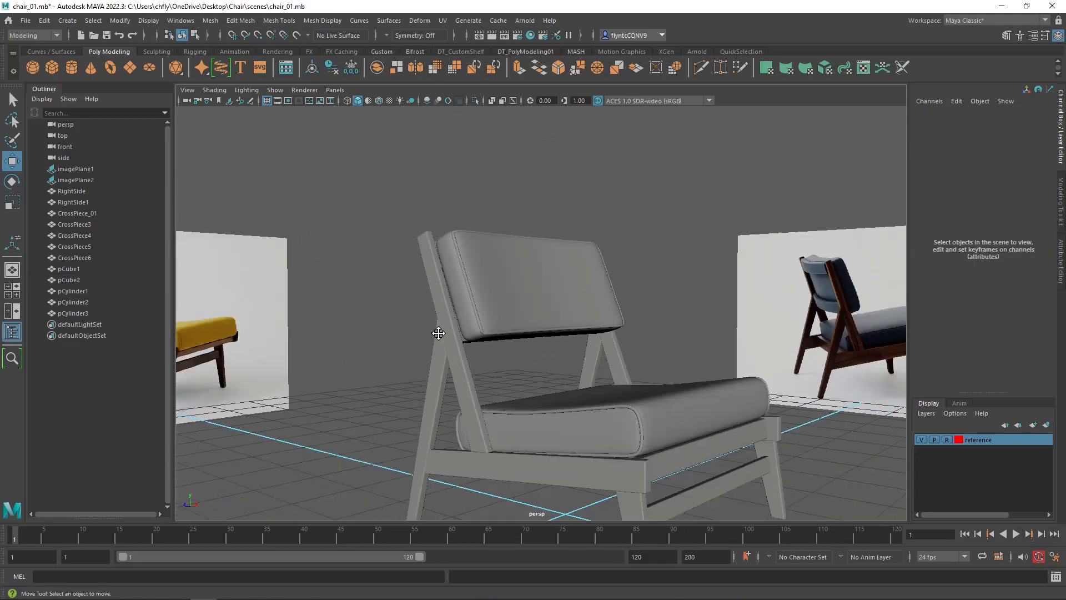
scroll(436, 333, up, 6)
alt+middle_drag(438, 336, 481, 329)
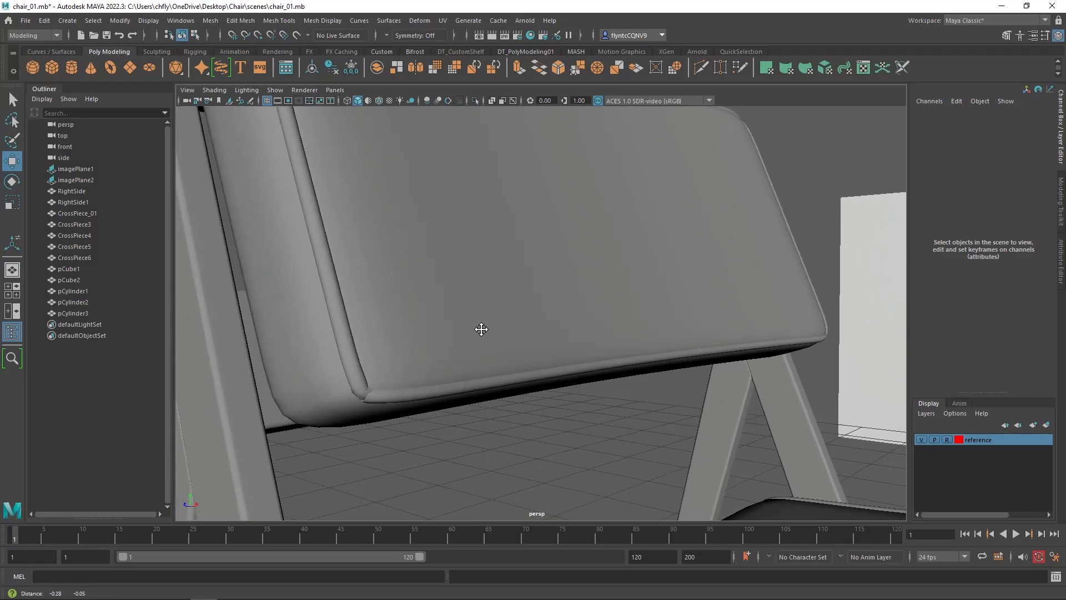
click(345, 332)
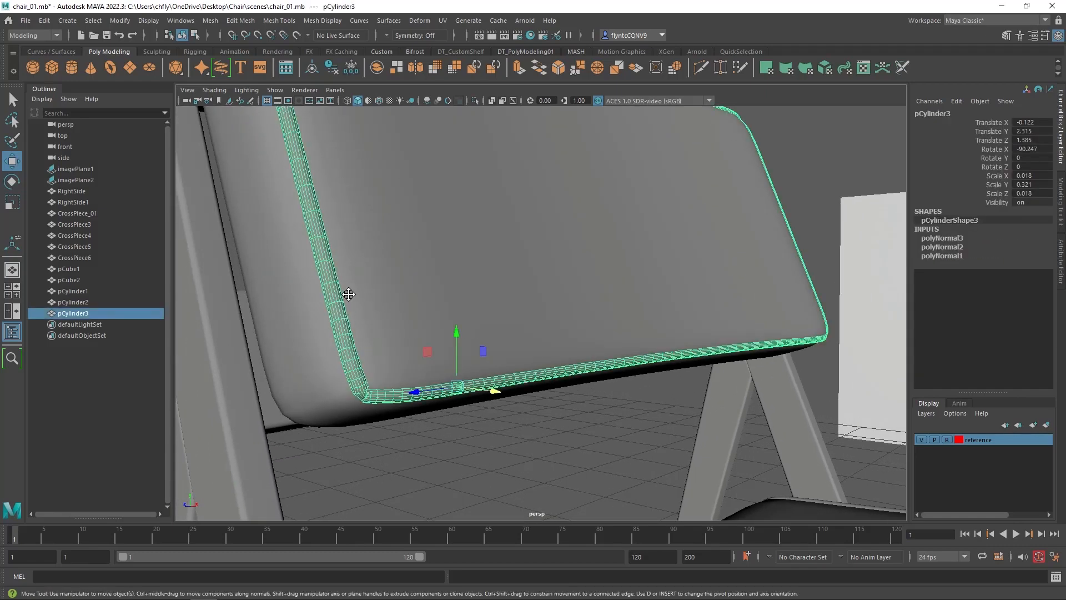
scroll(352, 293, down, 4)
scroll(340, 295, up, 3)
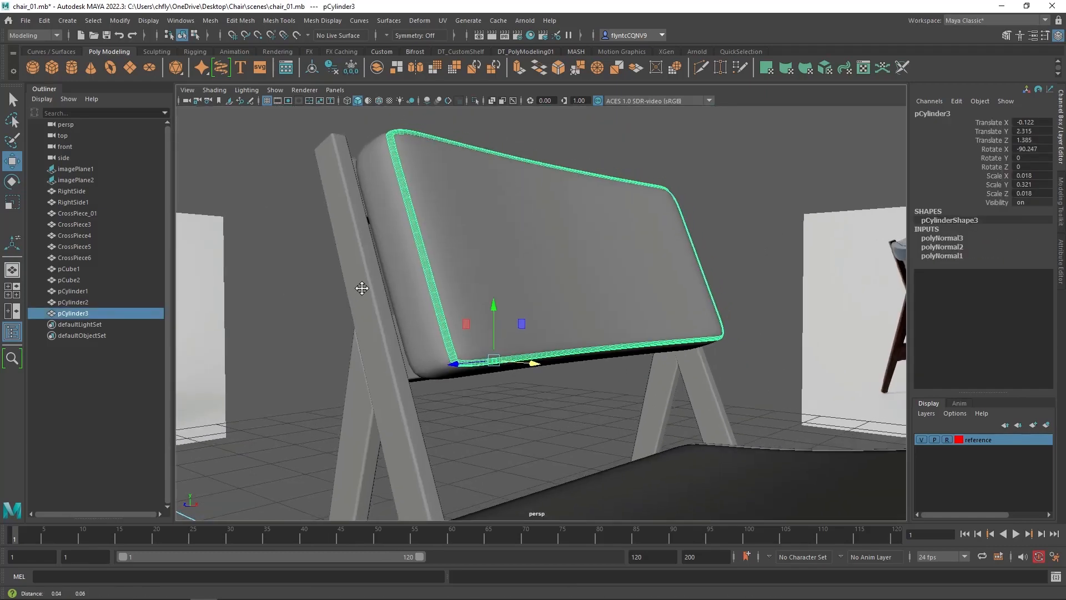
alt+drag(337, 296, 507, 365)
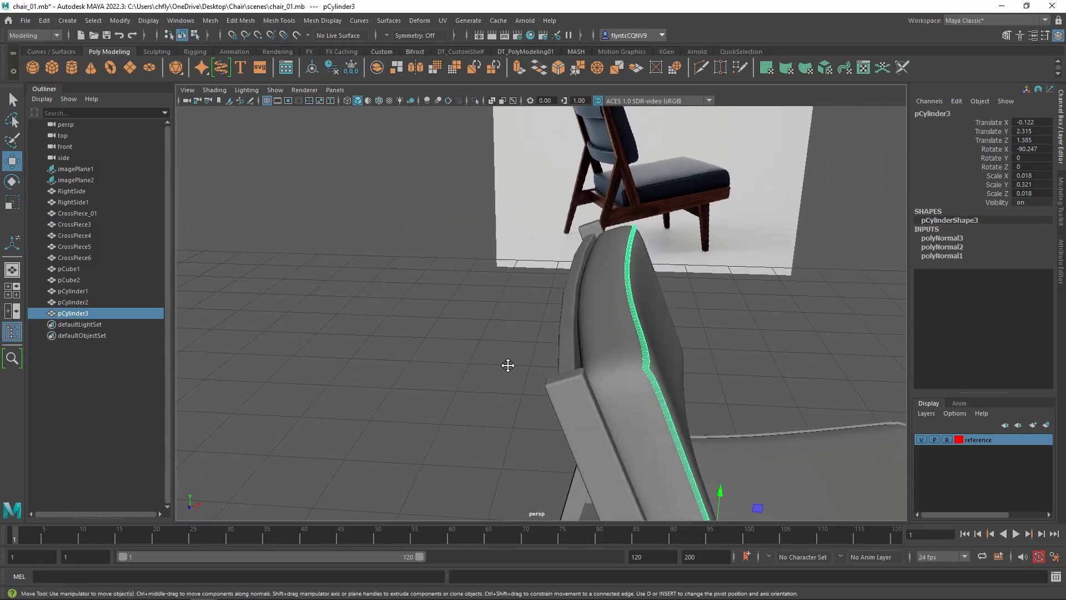
click(594, 360)
alt+drag(594, 361, 617, 374)
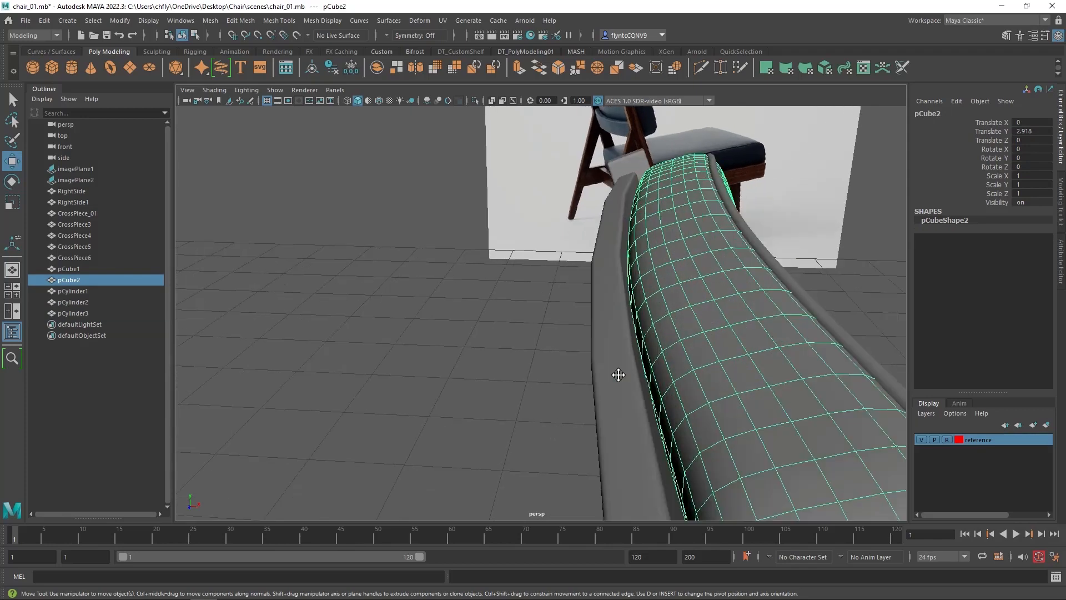
alt+middle_drag(619, 374, 592, 331)
scroll(592, 331, up, 3)
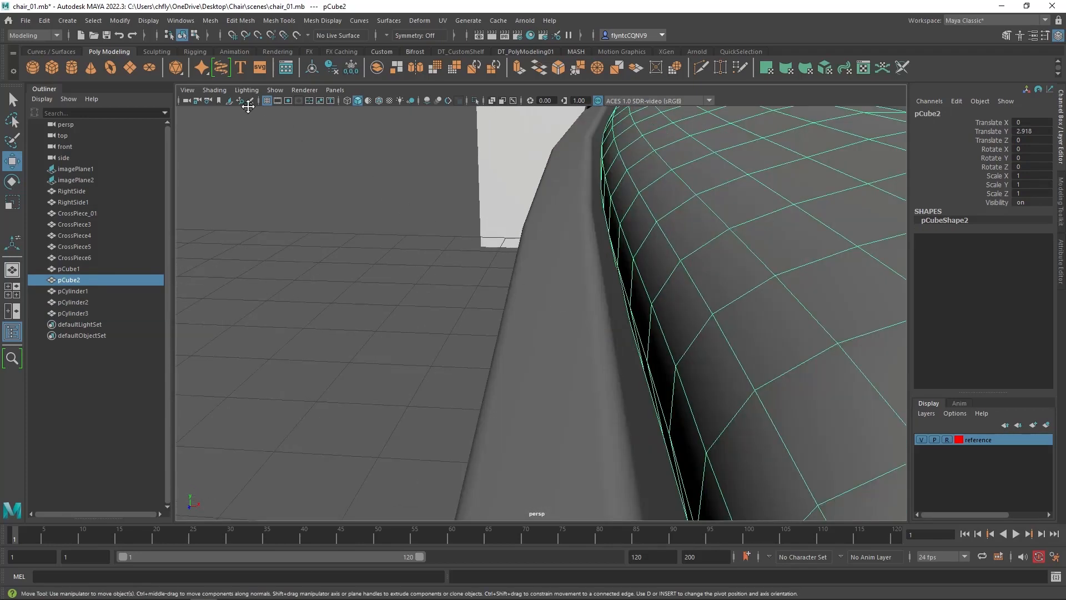
click(120, 21)
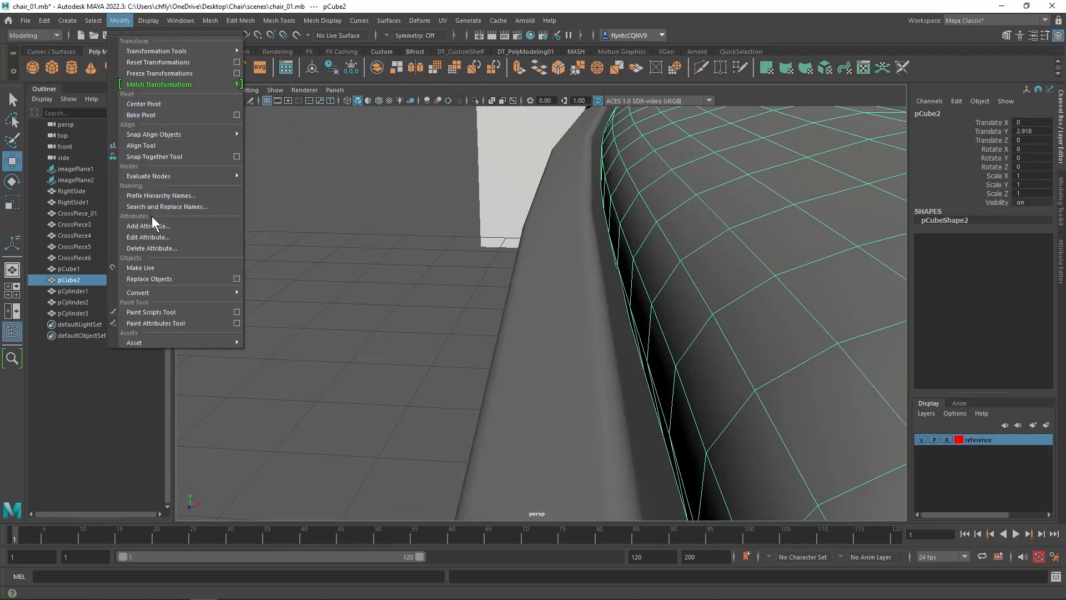
mouse_move(186, 292)
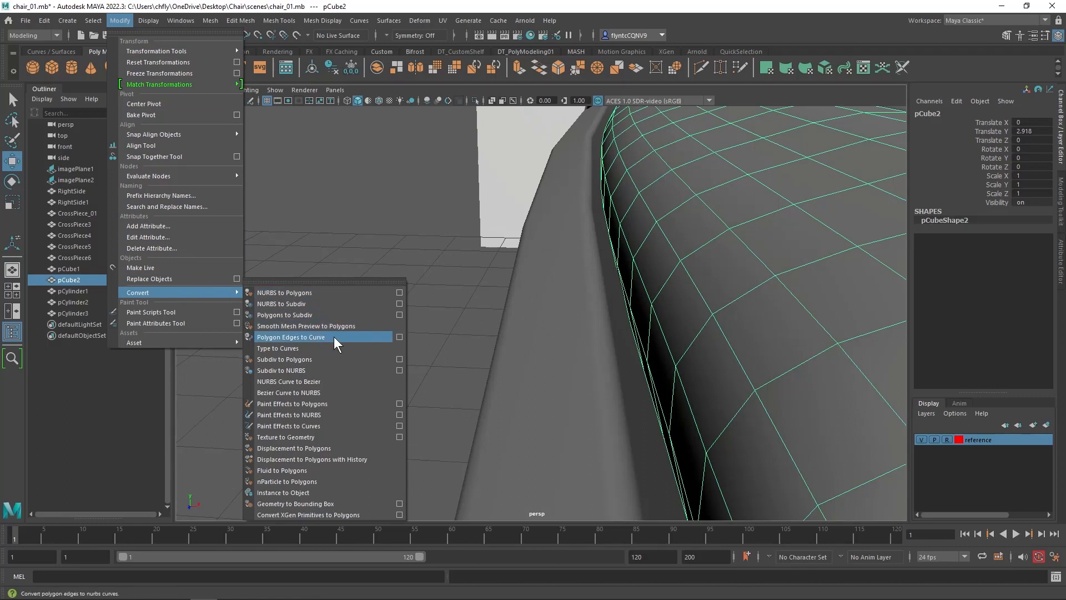
click(317, 229)
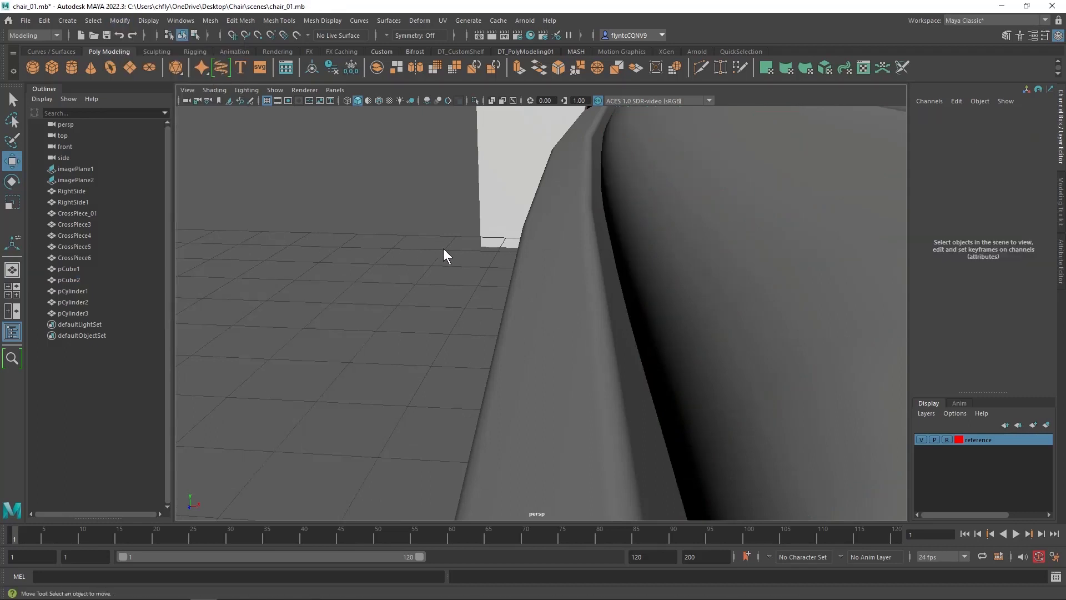
- Select the backrest cushion again and examine how it sits against the chair frame from the side
click(646, 265)
scroll(788, 282, down, 5)
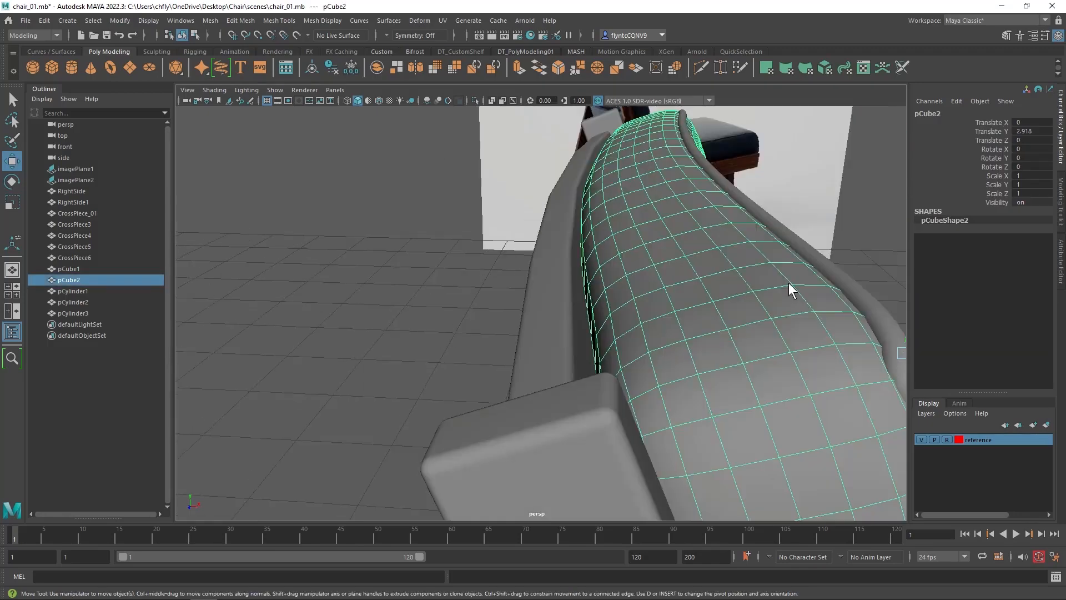
alt+drag(787, 284, 542, 266)
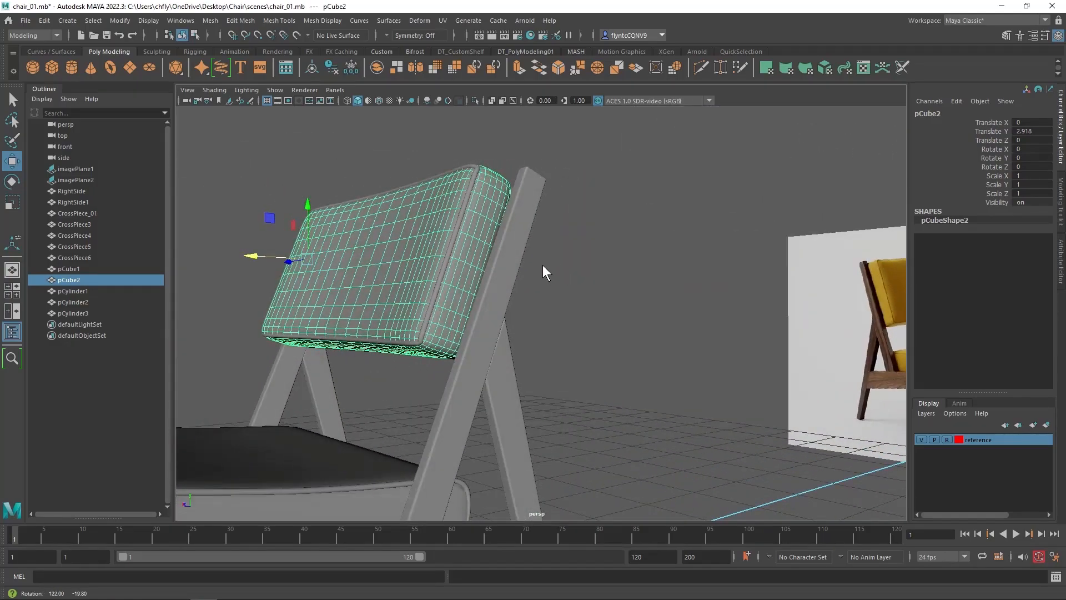